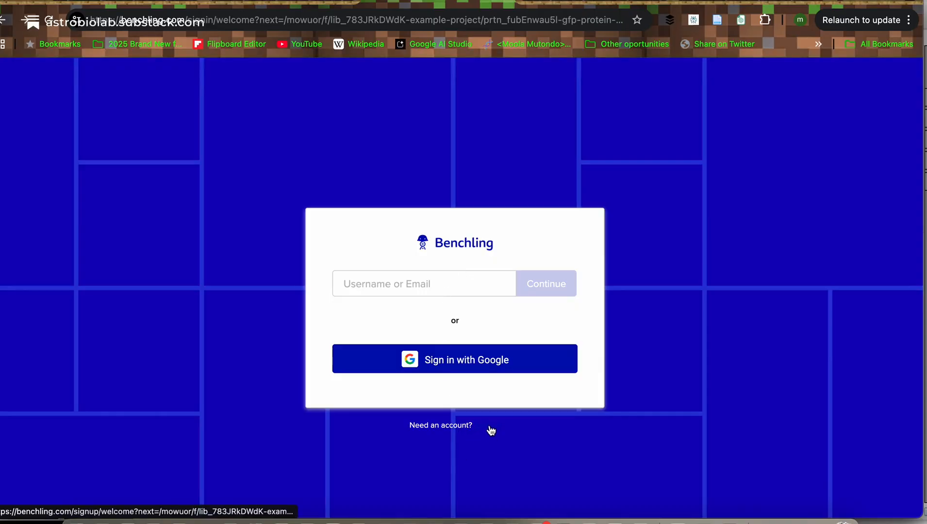
Step: Sign in with Google and open the full monthly calendar on the home page
{"action": "left_click", "coordinate": [478, 362]}
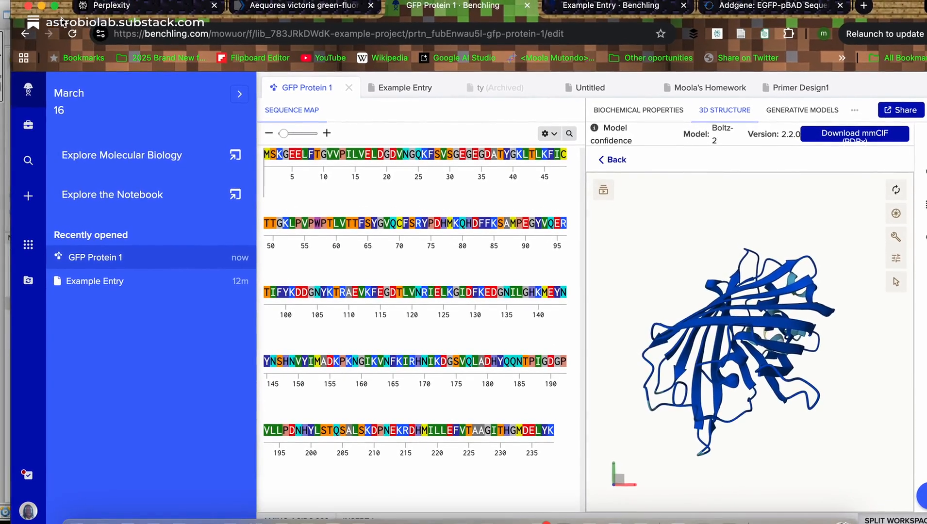
{"action": "left_click", "coordinate": [27, 94]}
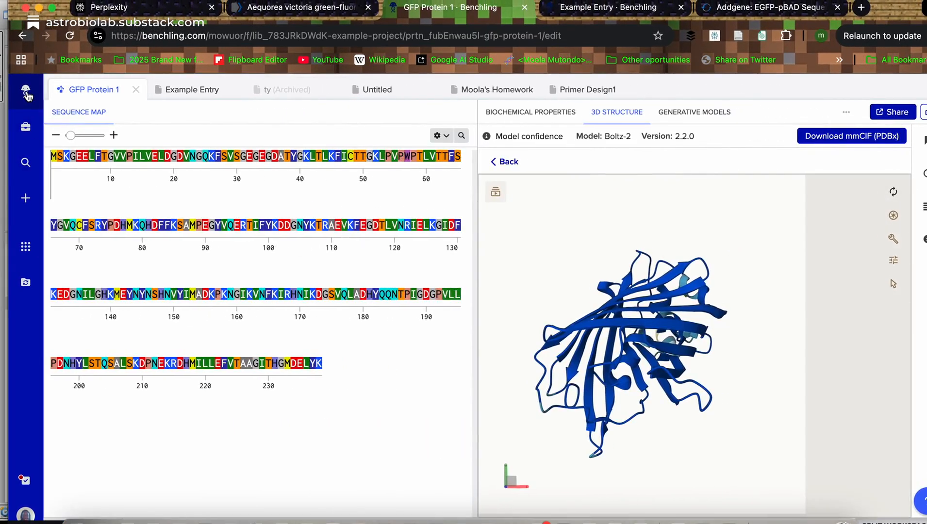
{"action": "left_click", "coordinate": [26, 93]}
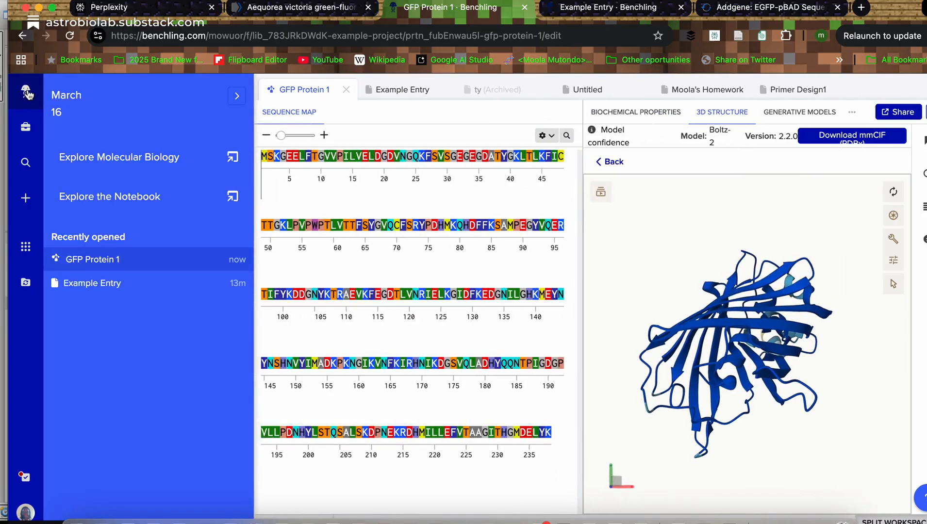
{"action": "left_click", "coordinate": [238, 103]}
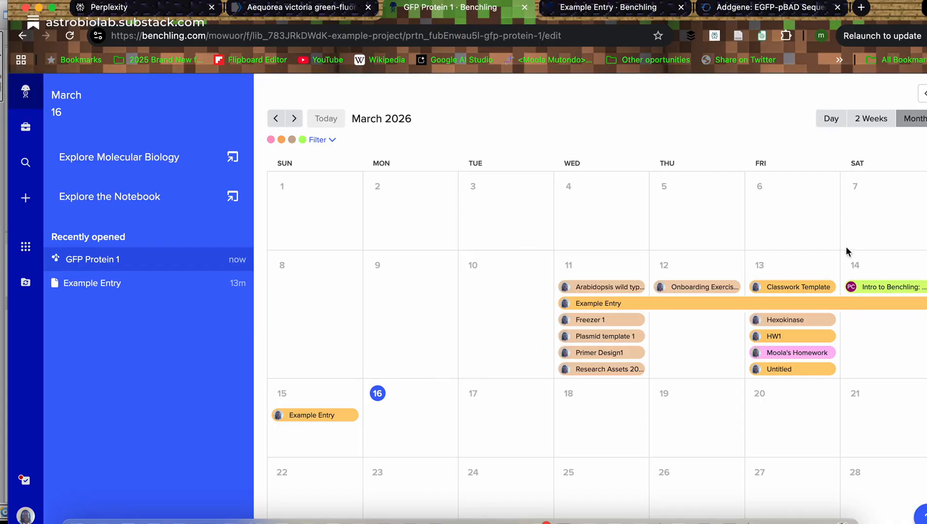
{"action": "scroll", "coordinate": [740, 318], "scroll_direction": "down", "scroll_amount": 2}
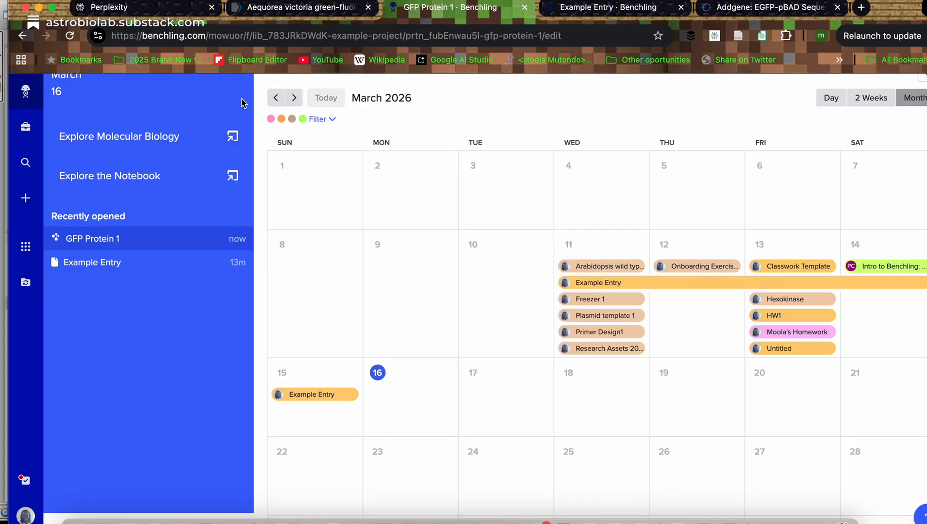
{"action": "scroll", "coordinate": [75, 146], "scroll_direction": "up", "scroll_amount": 1}
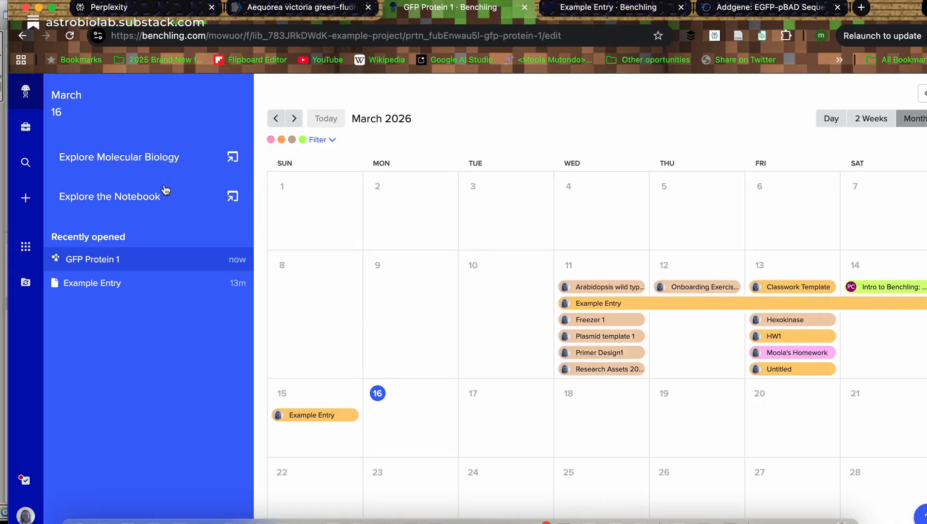
Step: Look inside the BT310 Onboarding 2026 project and return to the project list
{"action": "left_click", "coordinate": [26, 129]}
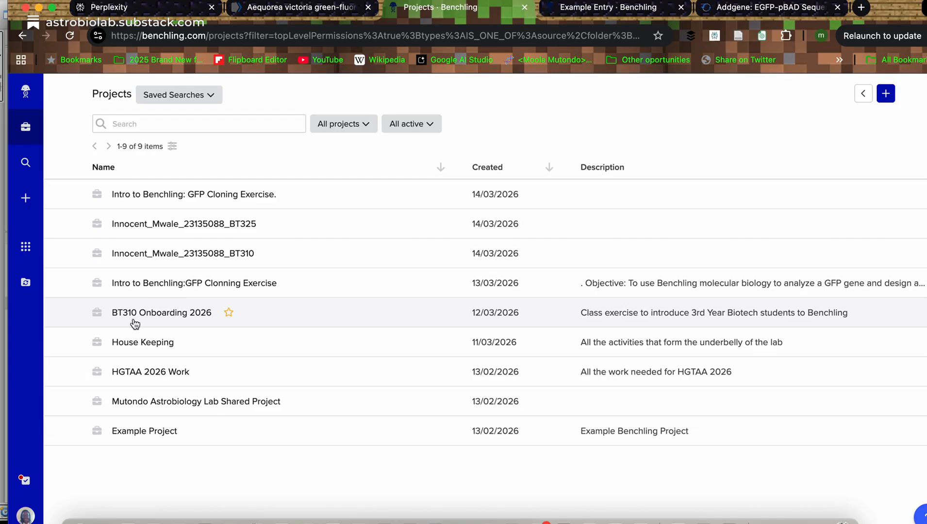
{"action": "left_click", "coordinate": [161, 316]}
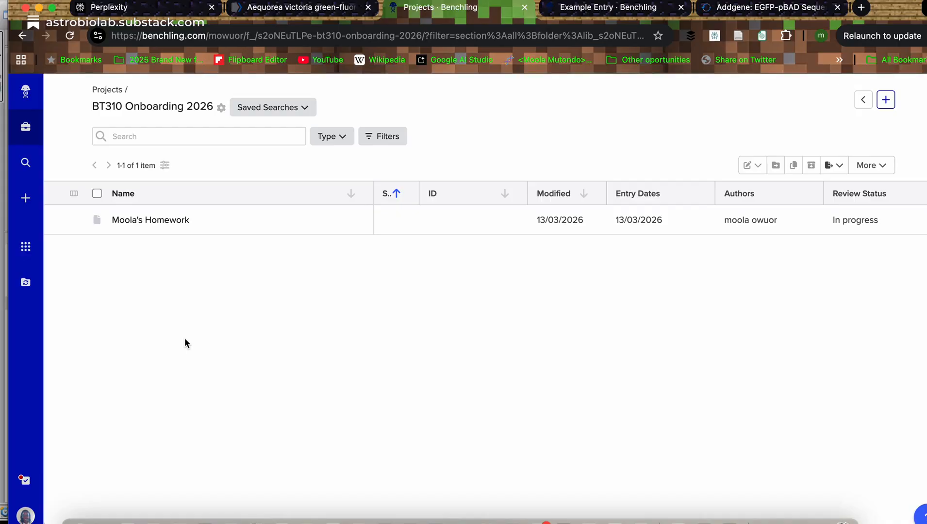
{"action": "left_click", "coordinate": [25, 129]}
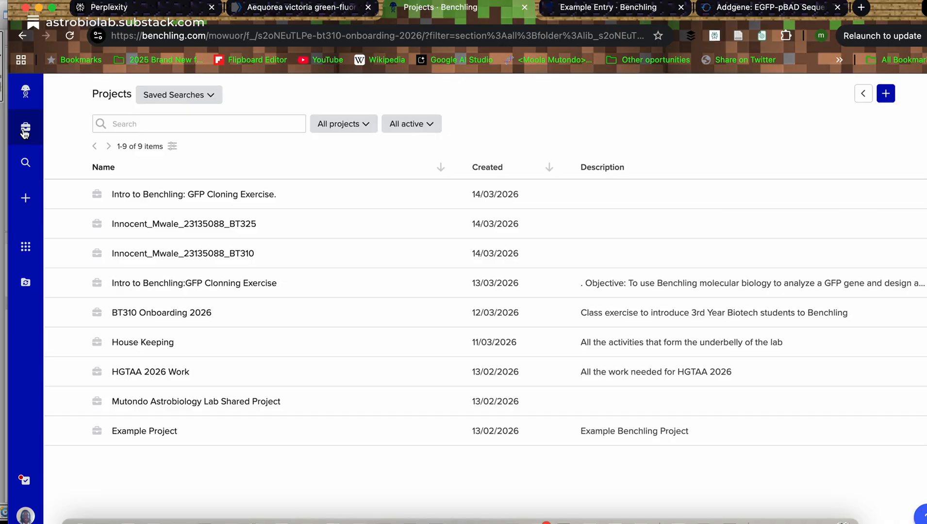
Step: Review the item types that can be created, including the entry options, and check the Registries page
{"action": "left_click", "coordinate": [26, 198]}
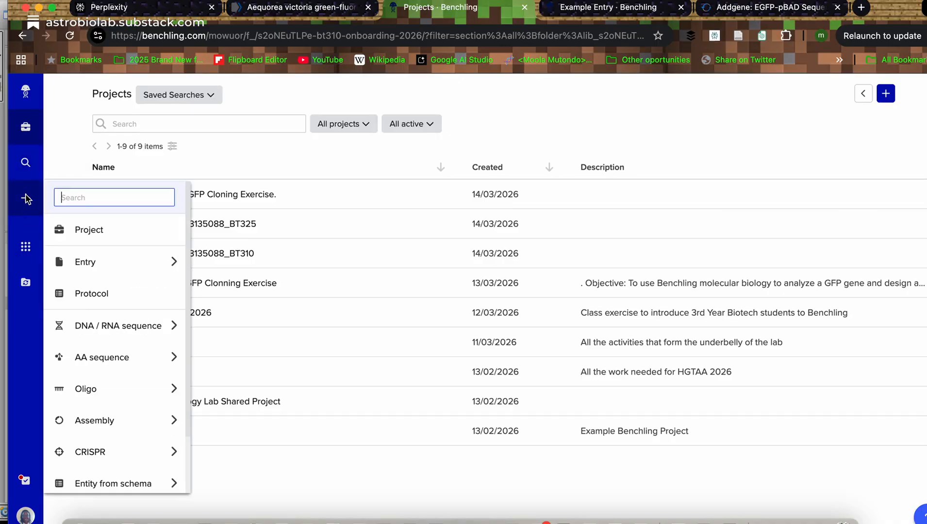
{"action": "left_click", "coordinate": [97, 275]}
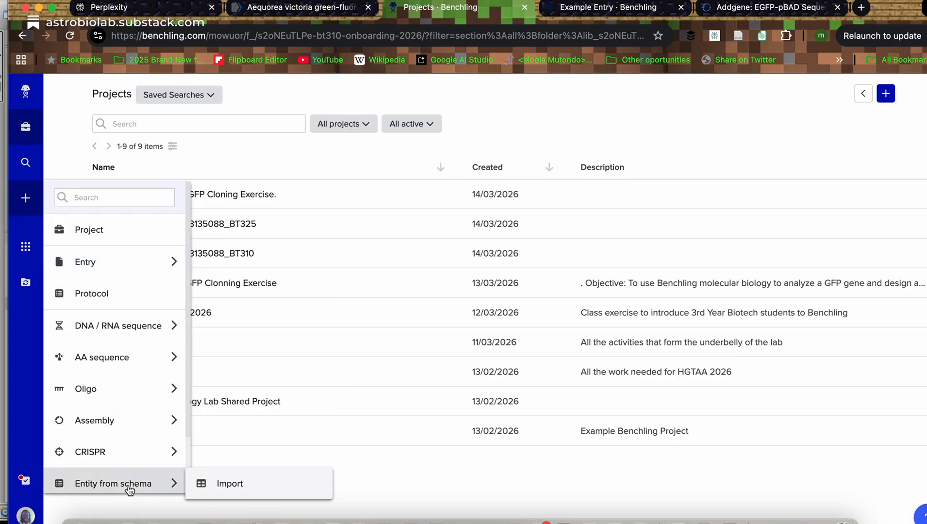
{"action": "mouse_move", "coordinate": [118, 275]}
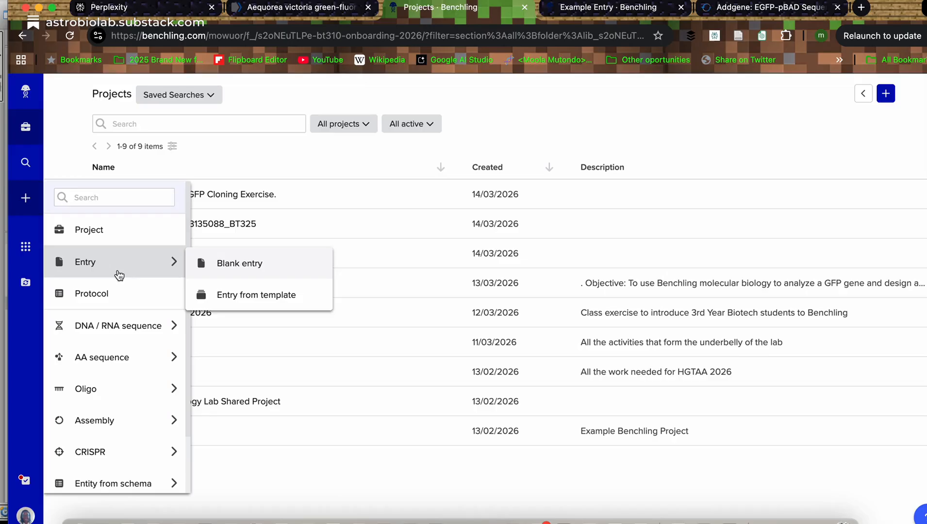
{"action": "left_click", "coordinate": [52, 101]}
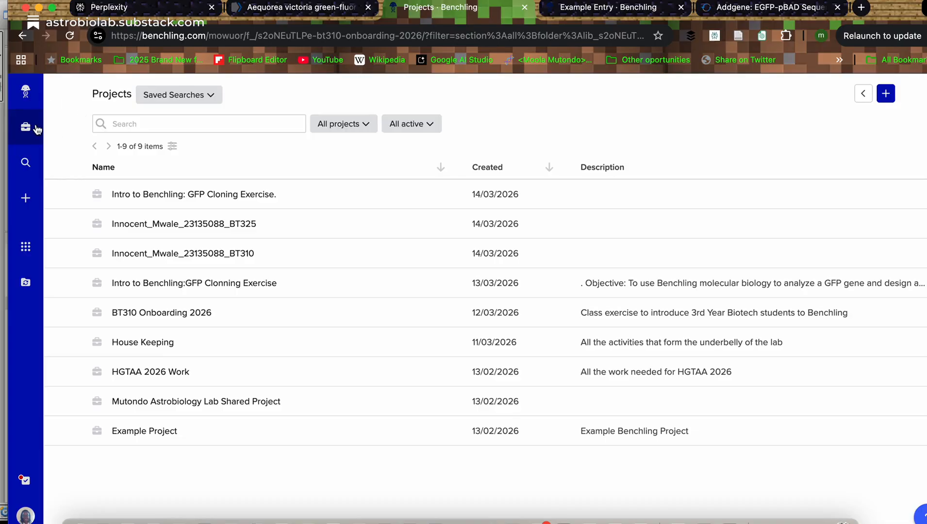
{"action": "left_click", "coordinate": [26, 253]}
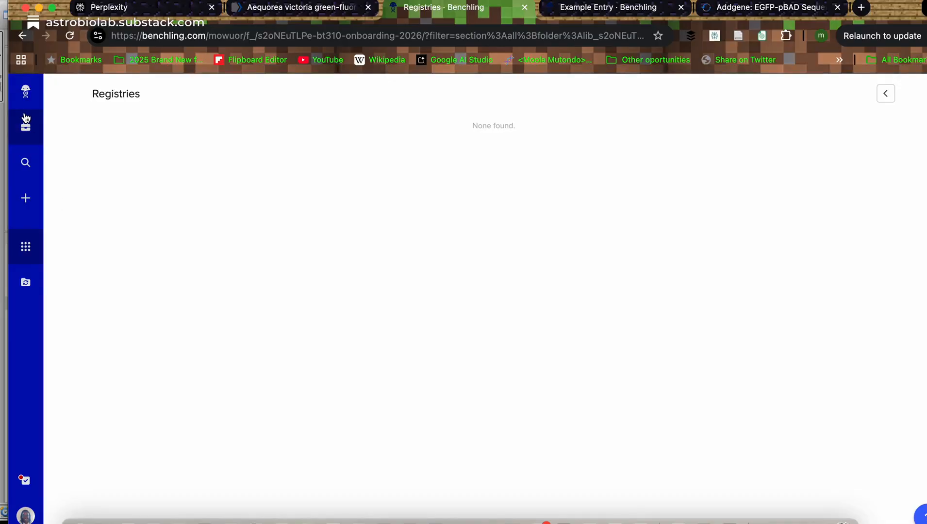
{"action": "left_click", "coordinate": [27, 201]}
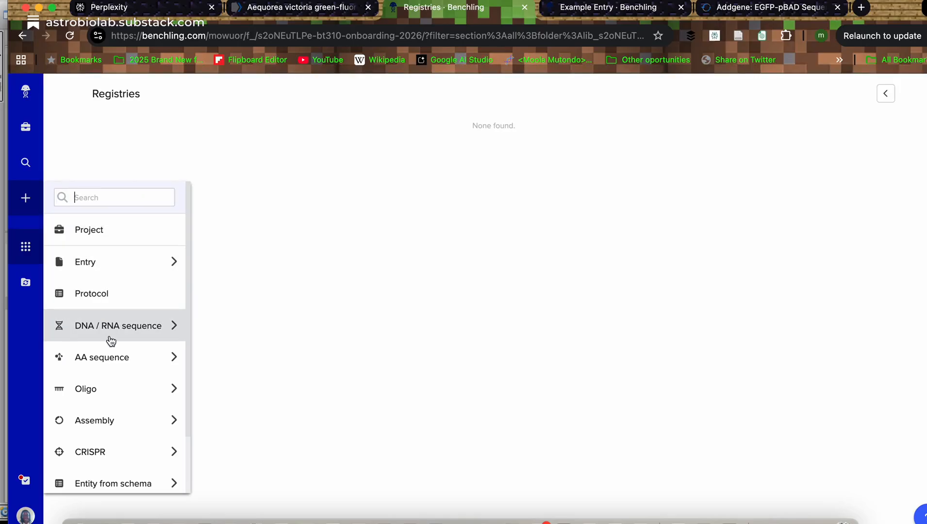
{"action": "left_click", "coordinate": [80, 161]}
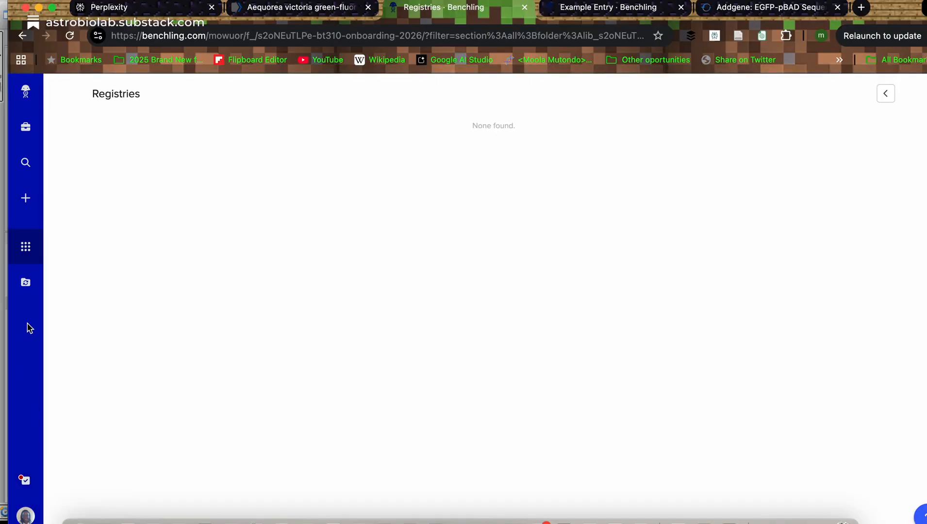
Step: Open the example entry through the Explore the Notebook checklist and browse the items in Example Project
{"action": "left_click", "coordinate": [29, 484]}
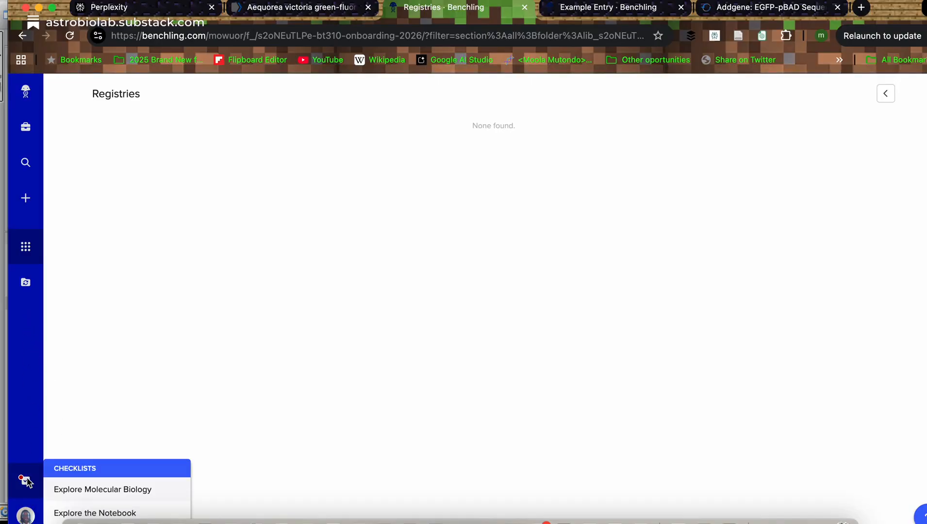
{"action": "left_click", "coordinate": [108, 514]}
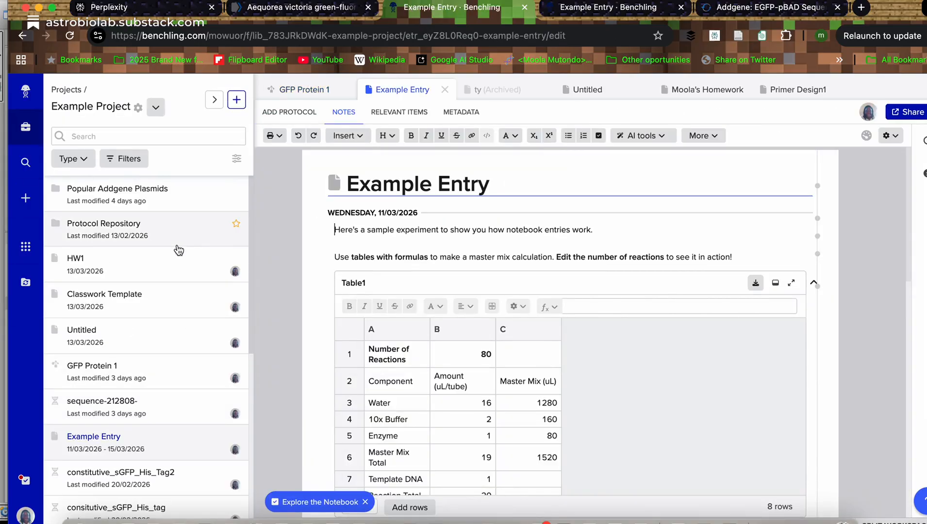
{"action": "scroll", "coordinate": [181, 248], "scroll_direction": "down", "scroll_amount": 5}
{"action": "scroll", "coordinate": [179, 250], "scroll_direction": "down", "scroll_amount": 5}
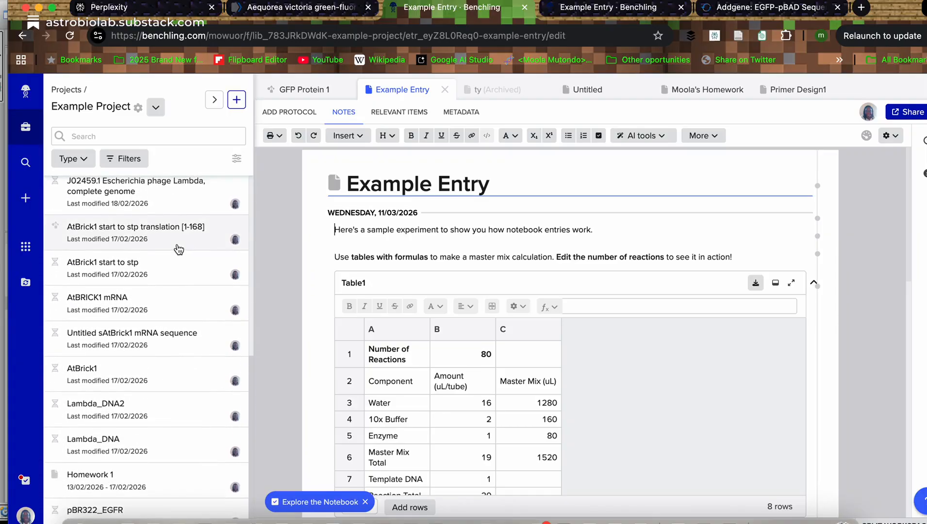
{"action": "scroll", "coordinate": [179, 250], "scroll_direction": "up", "scroll_amount": 8}
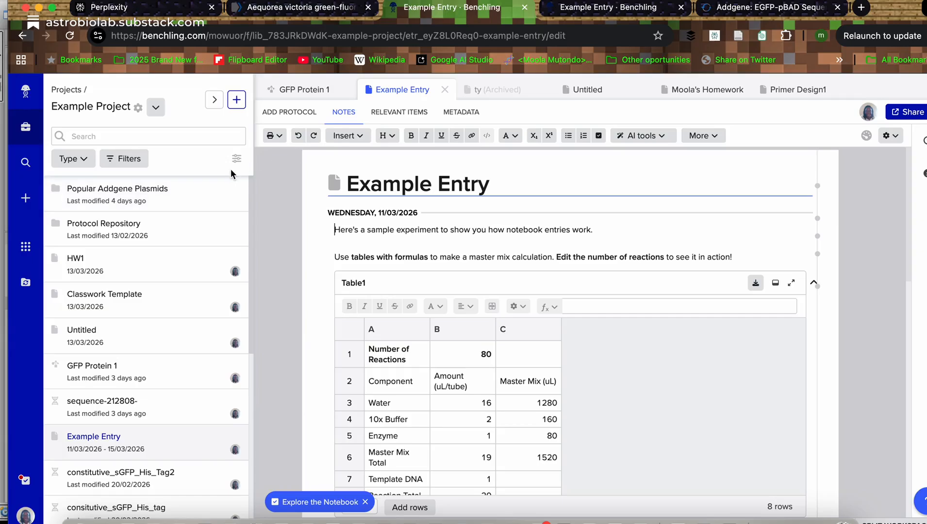
Step: Create a blank entry named "Entry 1" in the Example Project folder
{"action": "left_click", "coordinate": [26, 199]}
{"action": "left_click", "coordinate": [102, 270]}
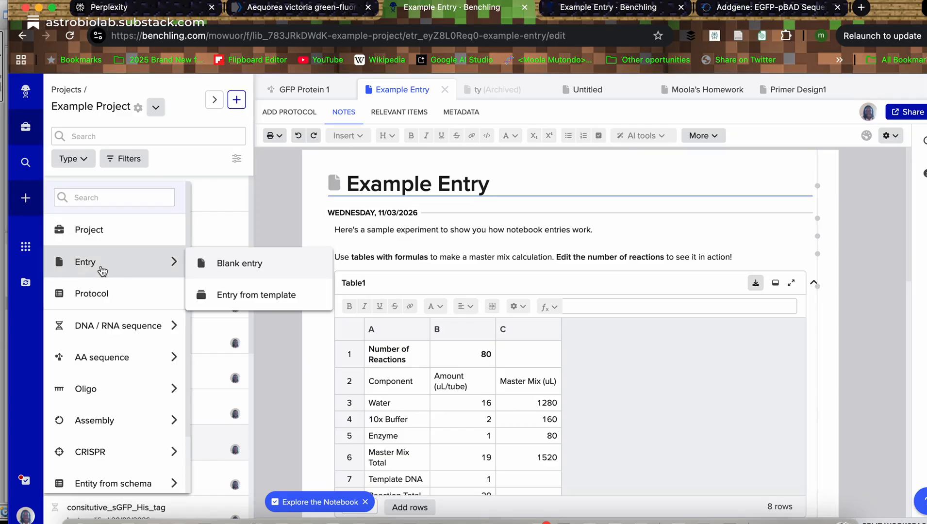
{"action": "left_click", "coordinate": [232, 272]}
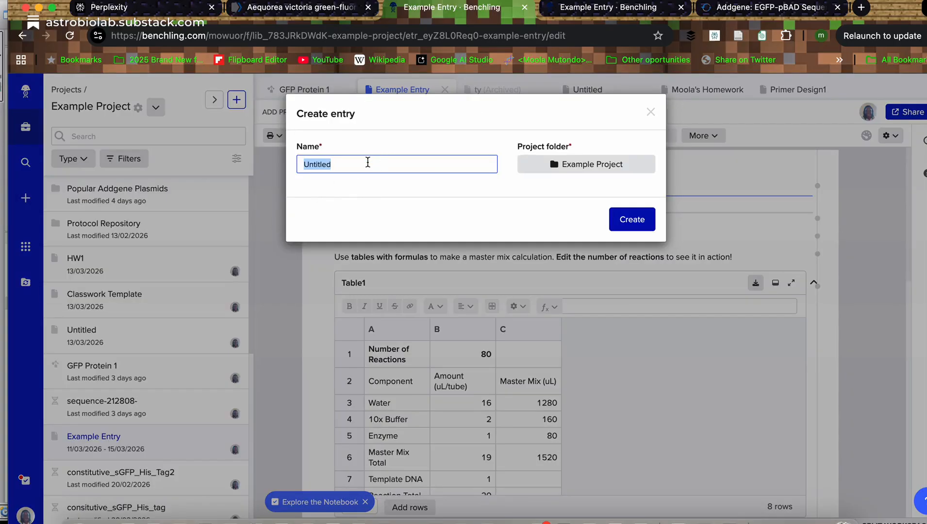
{"action": "type", "text": "Entry 1"}
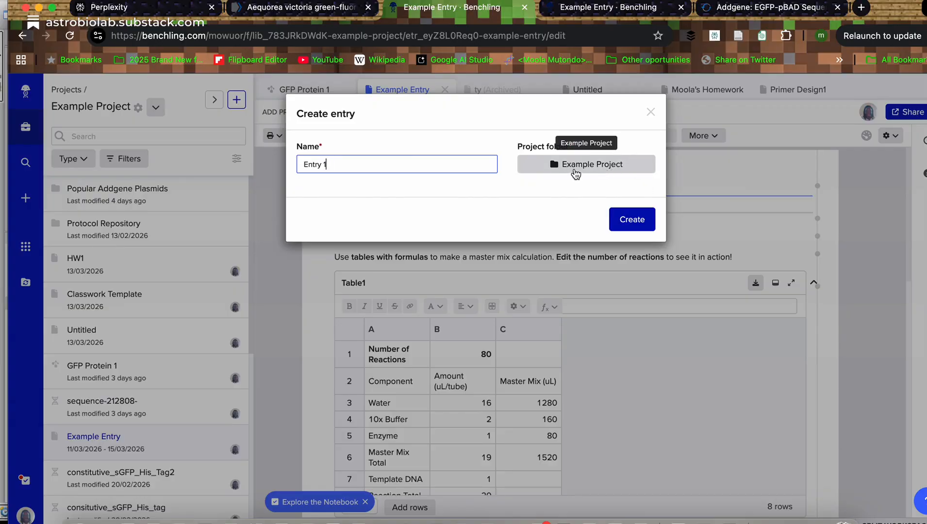
{"action": "left_click", "coordinate": [627, 218]}
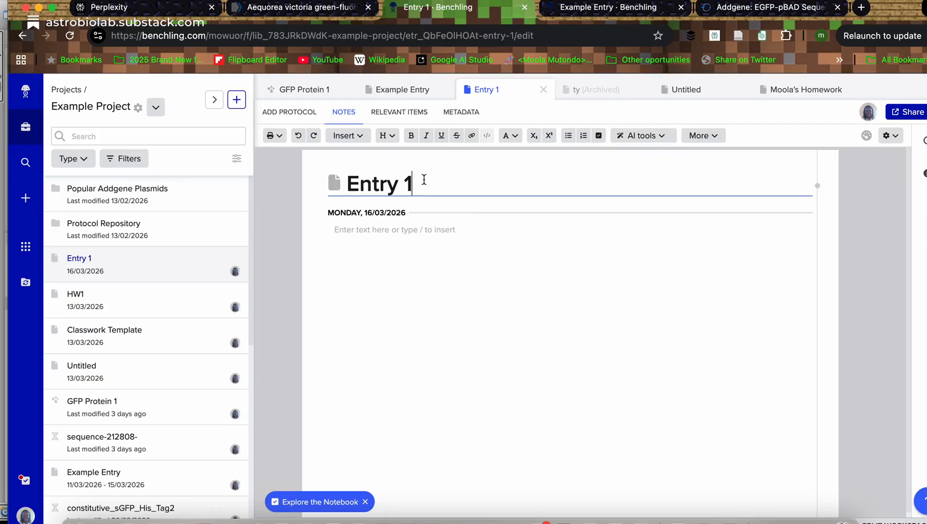
Step: Change the new entry's title to "GFP assignment"
{"action": "key", "text": "BackSpace"}
{"action": "key", "text": "BackSpace"}
{"action": "key", "text": "BackSpace"}
{"action": "key", "text": "BackSpace"}
{"action": "key", "text": "BackSpace"}
{"action": "key", "text": "BackSpace"}
{"action": "key", "text": "BackSpace"}
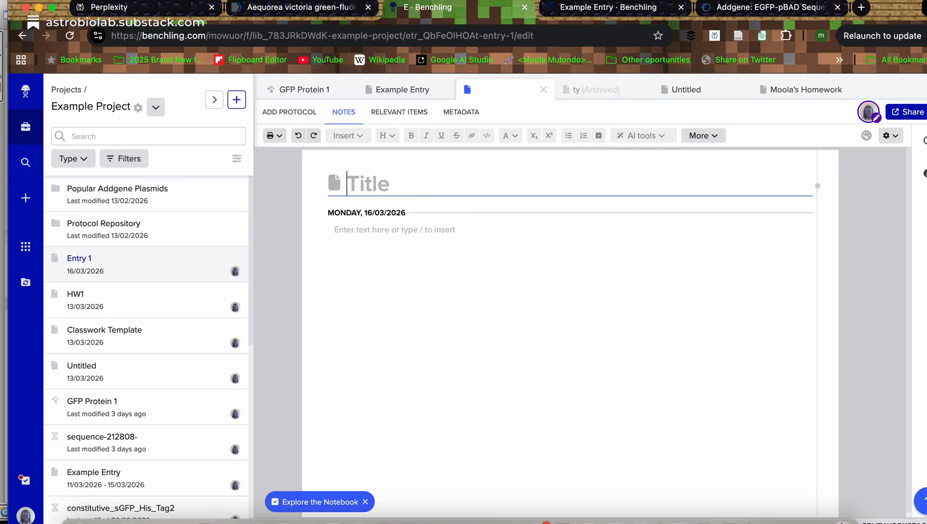
{"action": "type", "text": "GFP "}
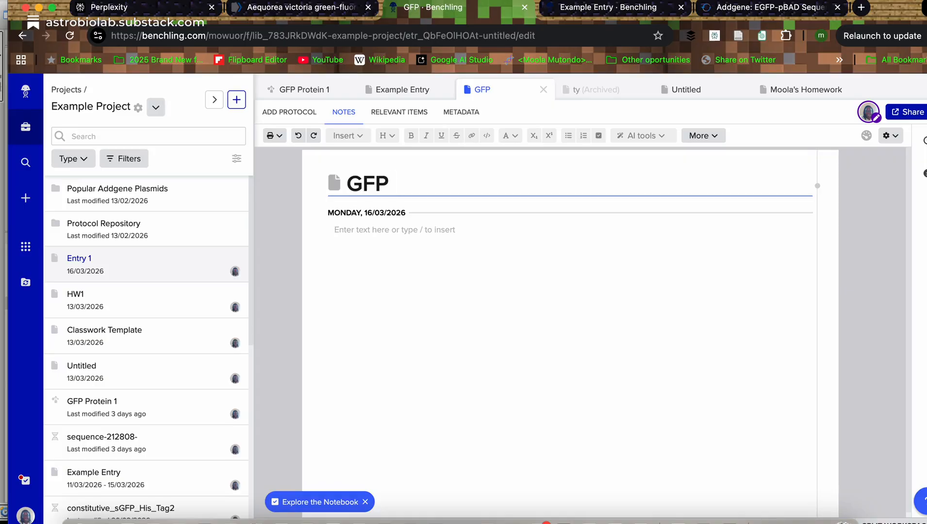
{"action": "type", "text": "assignment"}
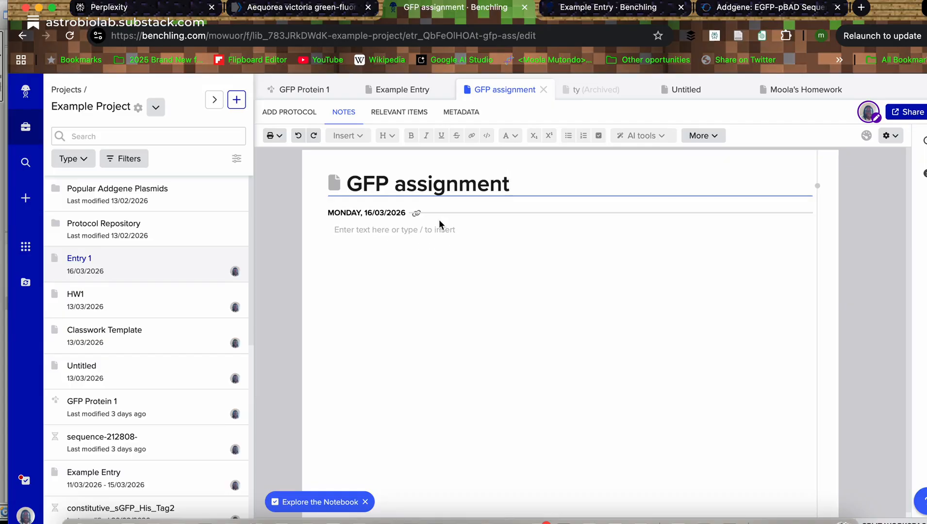
Step: Add a checklist to the notes with "Collect sequence from NCBI", "Import into Benchling", "Circular visualisation" and "Primer design"
{"action": "left_click", "coordinate": [441, 290]}
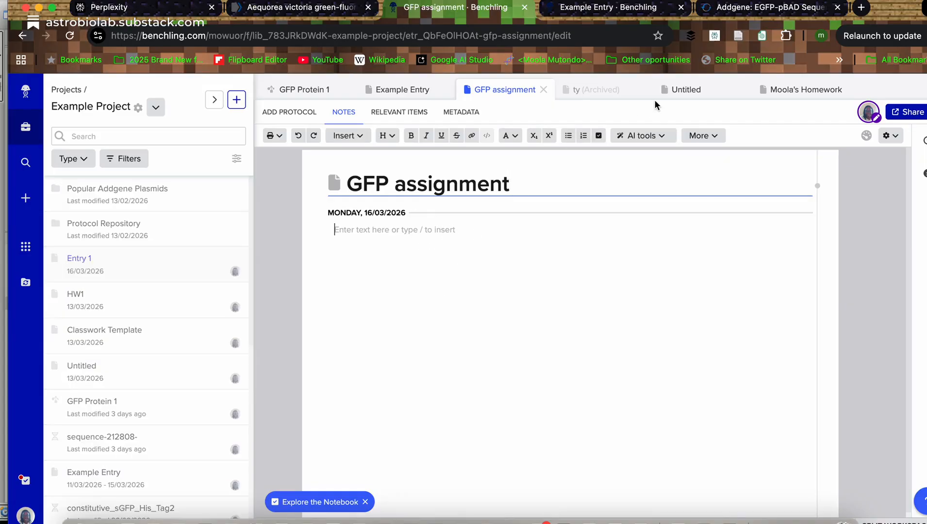
{"action": "left_click", "coordinate": [600, 138]}
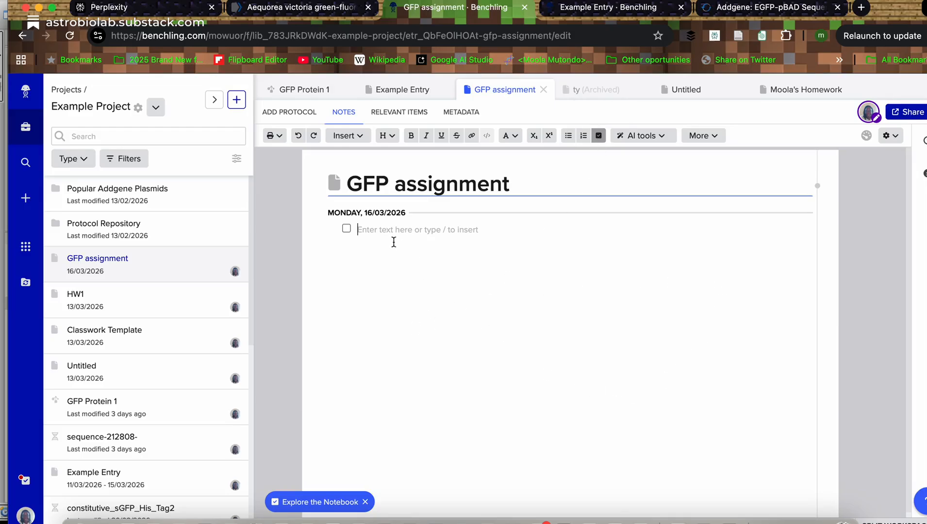
{"action": "type", "text": "col"}
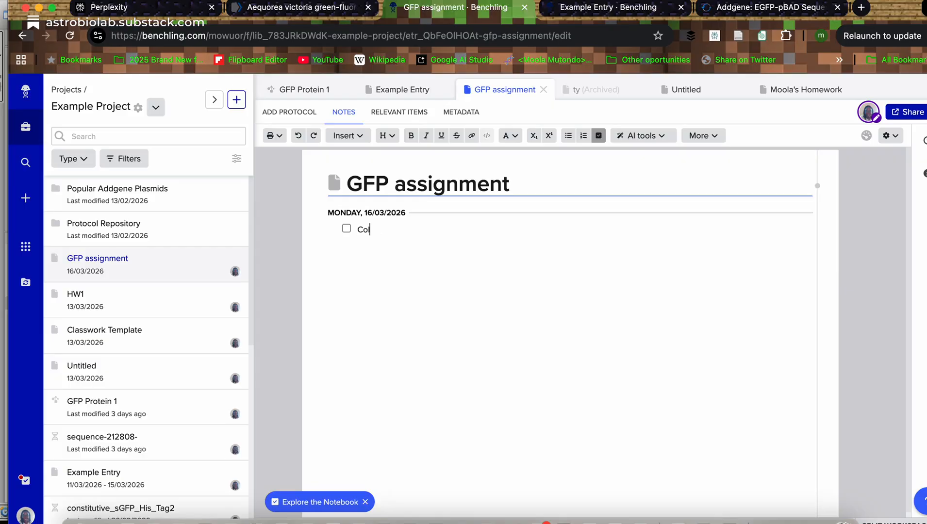
{"action": "type", "text": "lect sequence from NC"}
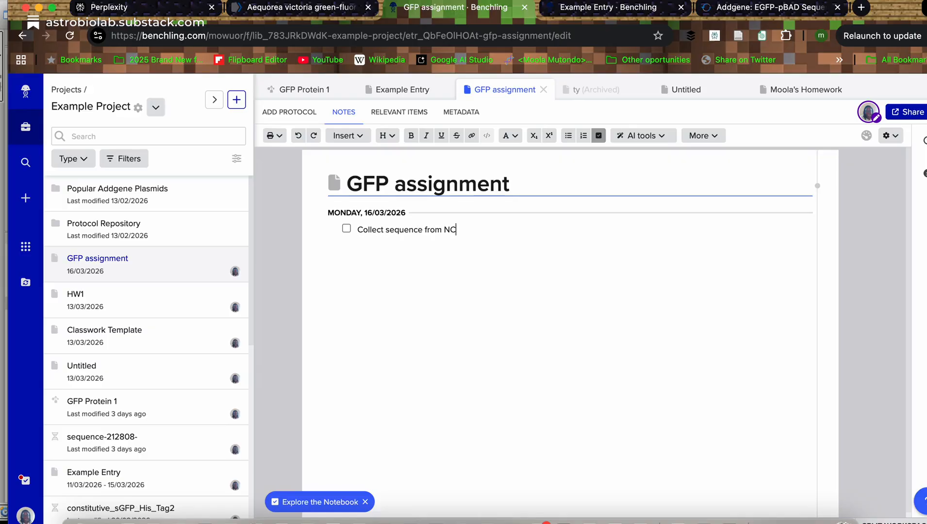
{"action": "type", "text": "BI"}
{"action": "key", "text": "Return"}
{"action": "type", "text": "Import into Benchling"}
{"action": "key", "text": "Return"}
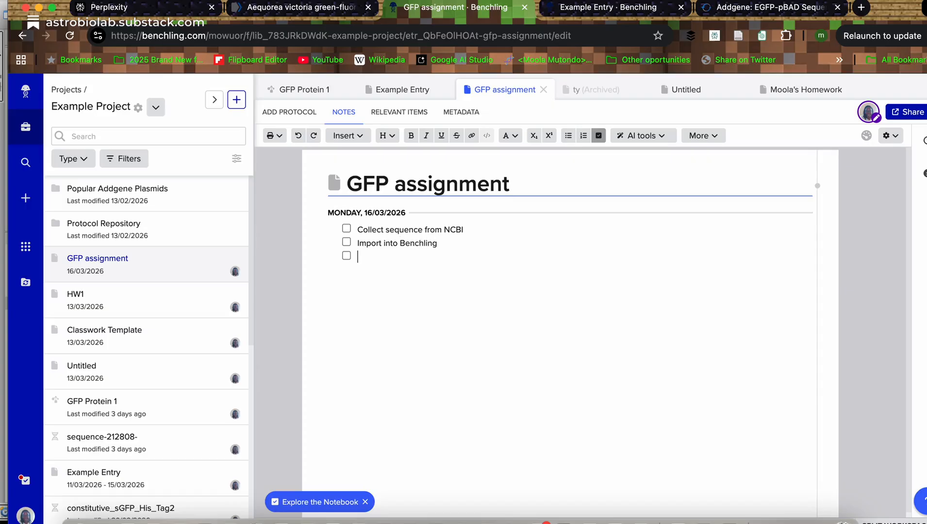
{"action": "type", "text": "Circular visualisation"}
{"action": "key", "text": "Return"}
{"action": "type", "text": "Primer des"}
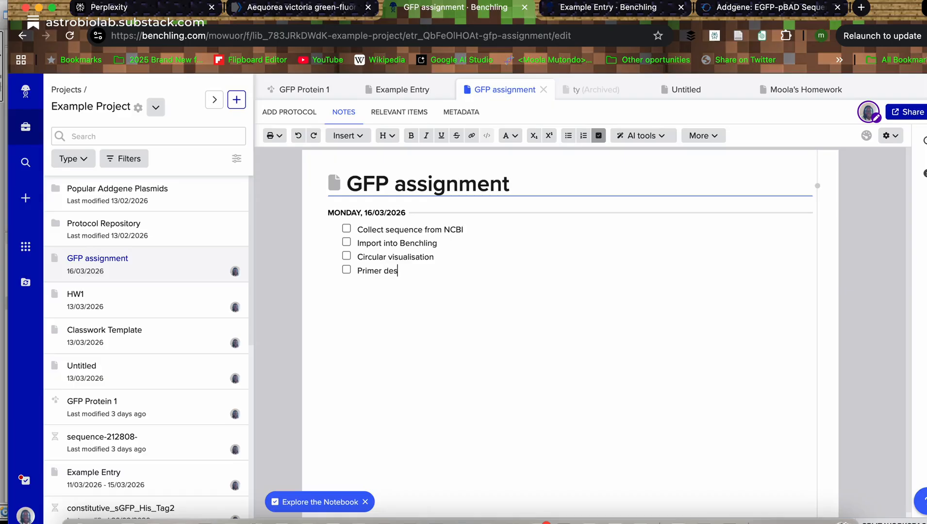
{"action": "type", "text": "ign"}
{"action": "key", "text": "Return"}
{"action": "key", "text": "Return"}
Step: Add the line "GFP Sequence Retrieval" below the checklist and format it as Header 2
{"action": "type", "text": "GFP Sequence "}
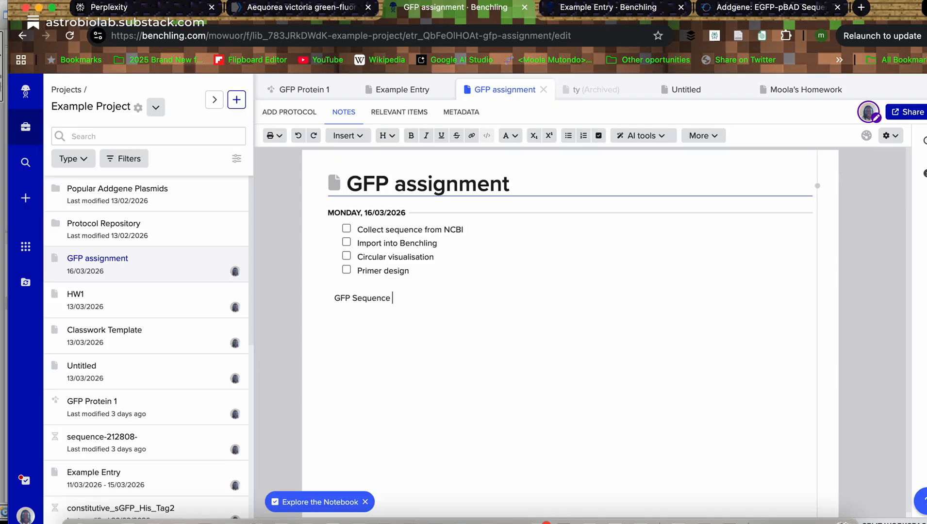
{"action": "type", "text": "Retrieval"}
{"action": "left_click_drag", "start_coordinate": [441, 301], "coordinate": [336, 301]}
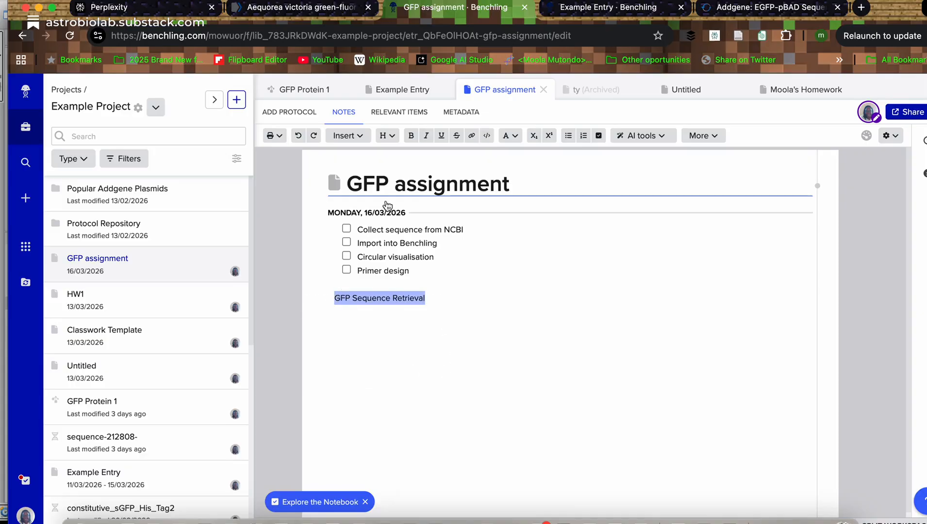
{"action": "left_click", "coordinate": [393, 137]}
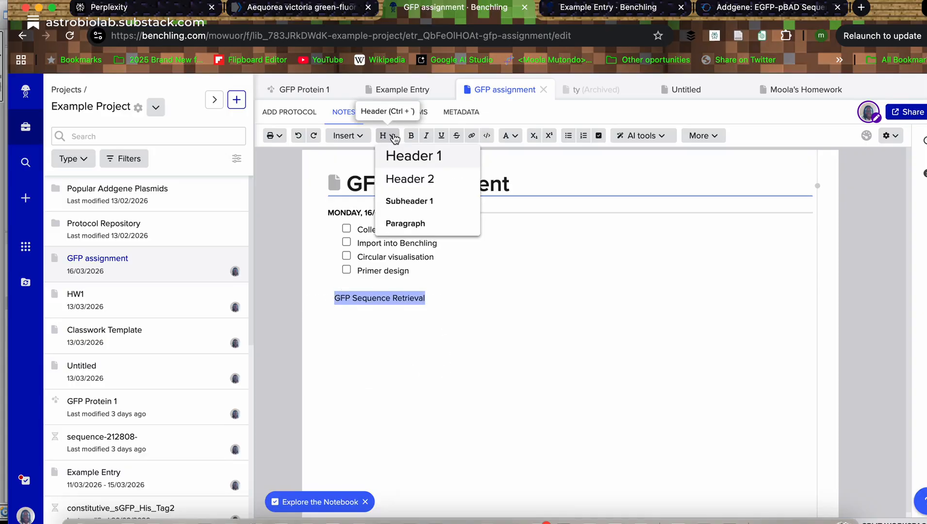
{"action": "left_click", "coordinate": [410, 178]}
{"action": "left_click", "coordinate": [499, 356]}
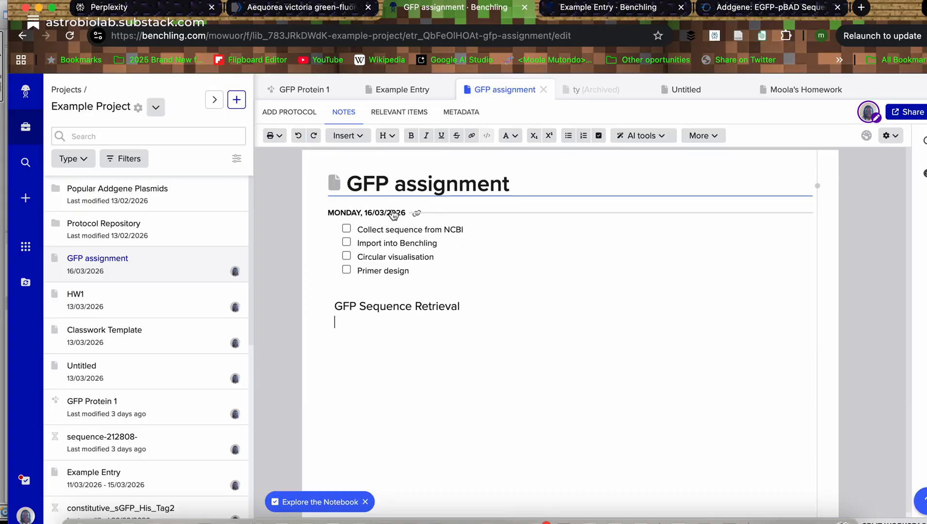
Step: Switch to the NCBI record L29345.1 and examine its accession number, protein translation, gene feature and nucleotide sequence
{"action": "left_click", "coordinate": [325, 9]}
{"action": "scroll", "coordinate": [324, 208], "scroll_direction": "up", "scroll_amount": 5}
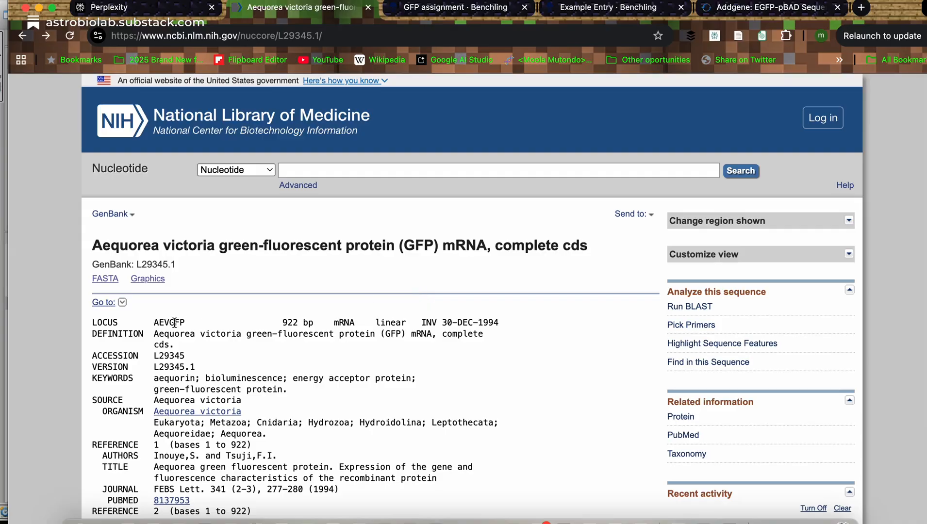
{"action": "left_click_drag", "start_coordinate": [175, 263], "coordinate": [135, 263]}
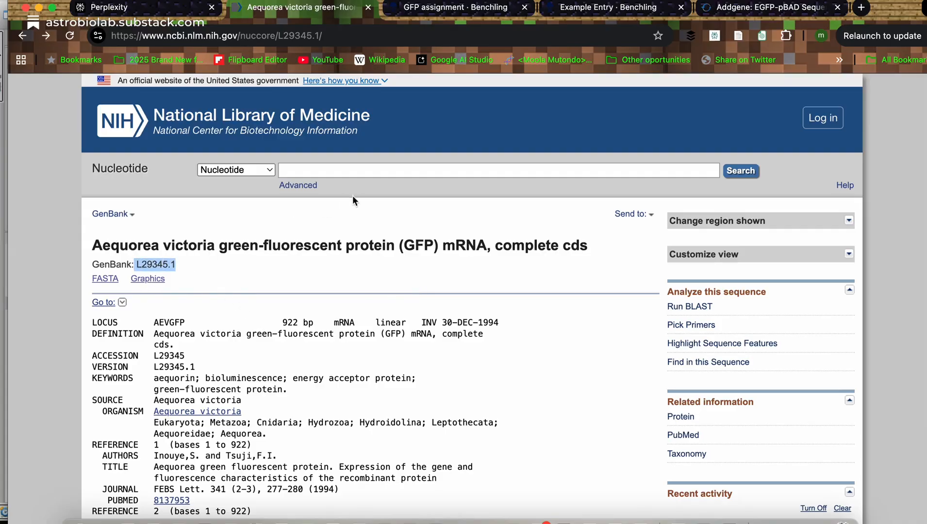
{"action": "left_click", "coordinate": [356, 167]}
{"action": "scroll", "coordinate": [256, 267], "scroll_direction": "down", "scroll_amount": 20}
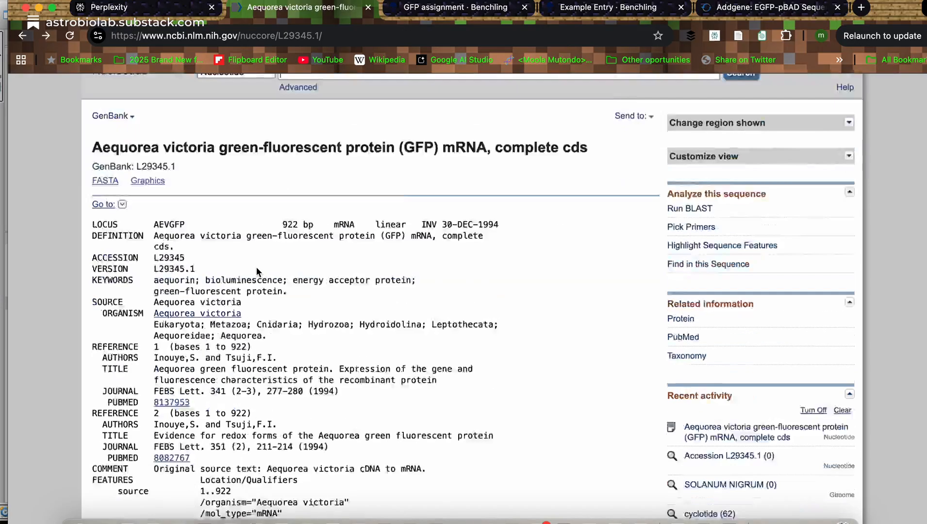
{"action": "scroll", "coordinate": [258, 270], "scroll_direction": "up", "scroll_amount": 8}
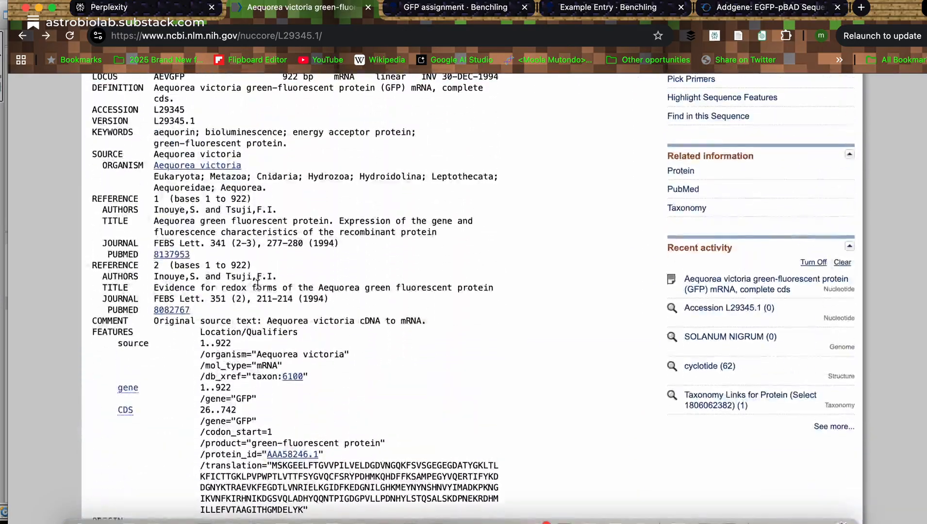
{"action": "scroll", "coordinate": [259, 289], "scroll_direction": "down", "scroll_amount": 4}
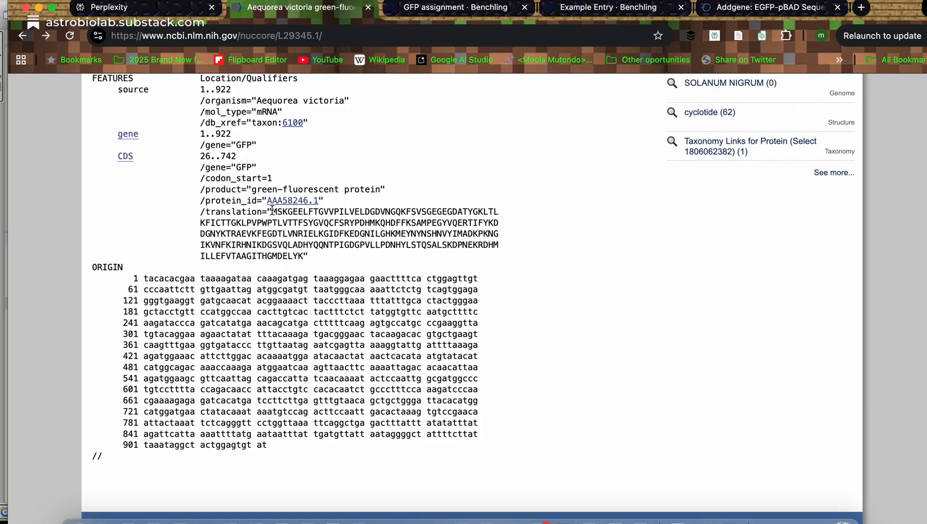
{"action": "left_click_drag", "start_coordinate": [273, 214], "coordinate": [308, 261]}
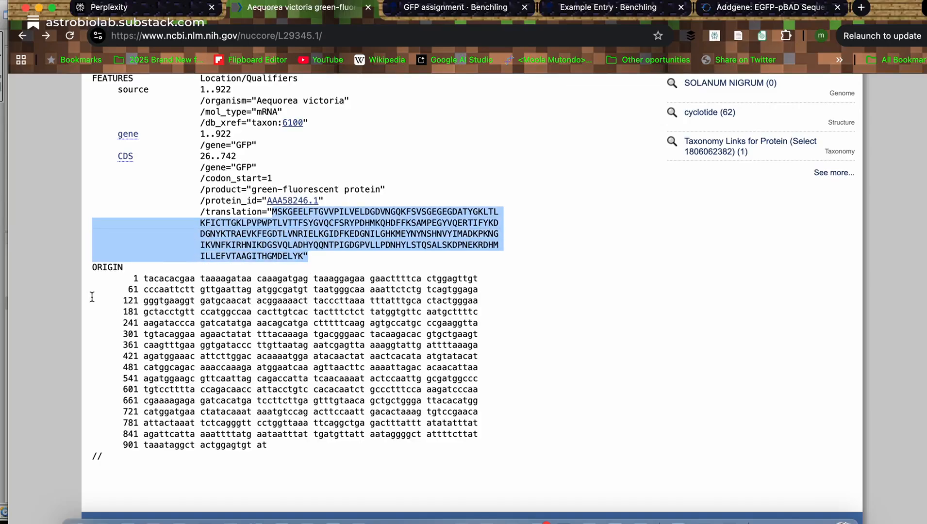
{"action": "left_click", "coordinate": [131, 135]}
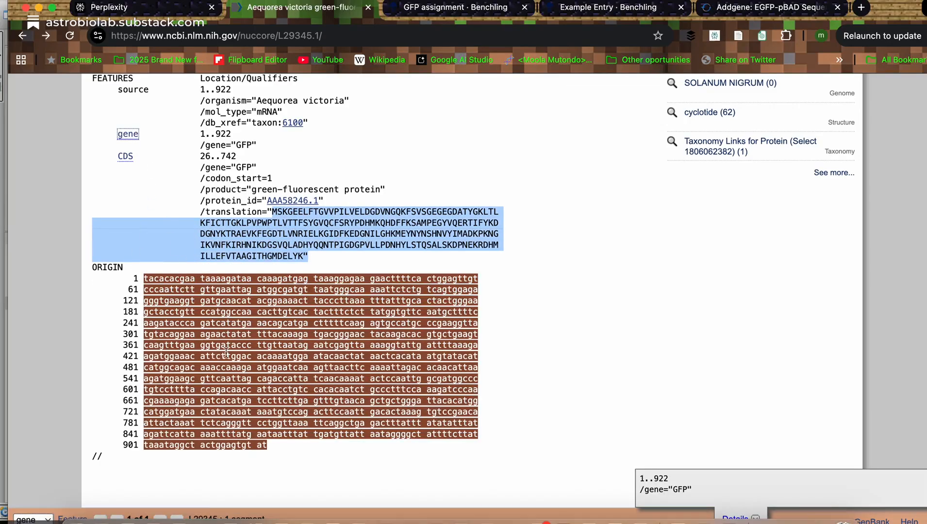
{"action": "scroll", "coordinate": [297, 353], "scroll_direction": "up", "scroll_amount": 4}
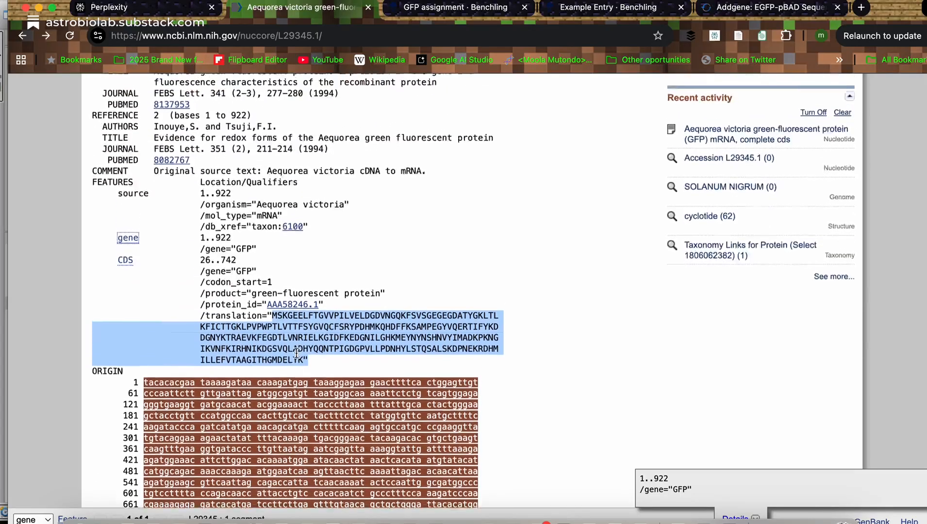
{"action": "scroll", "coordinate": [297, 354], "scroll_direction": "up", "scroll_amount": 15}
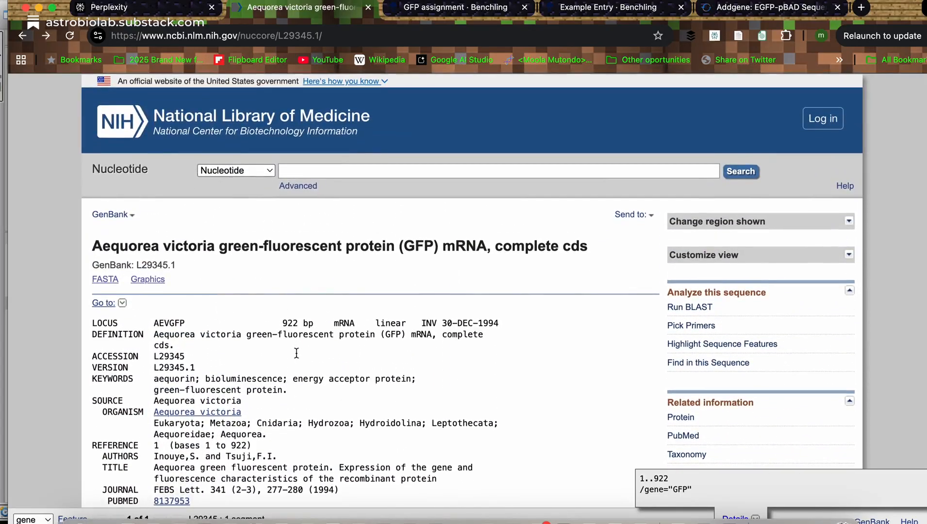
Step: Send the complete NCBI record to a file in GenBank format
{"action": "left_click", "coordinate": [651, 214]}
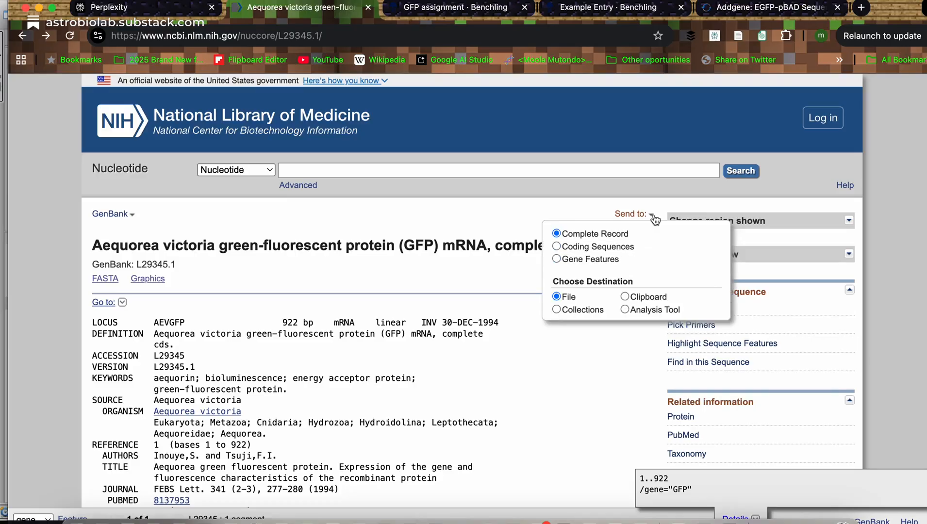
{"action": "left_click", "coordinate": [569, 298]}
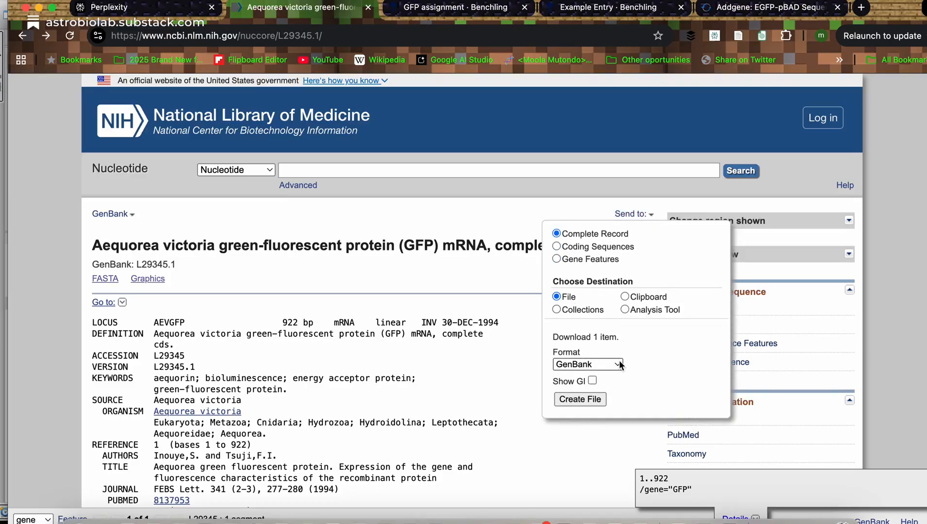
{"action": "left_click", "coordinate": [620, 364]}
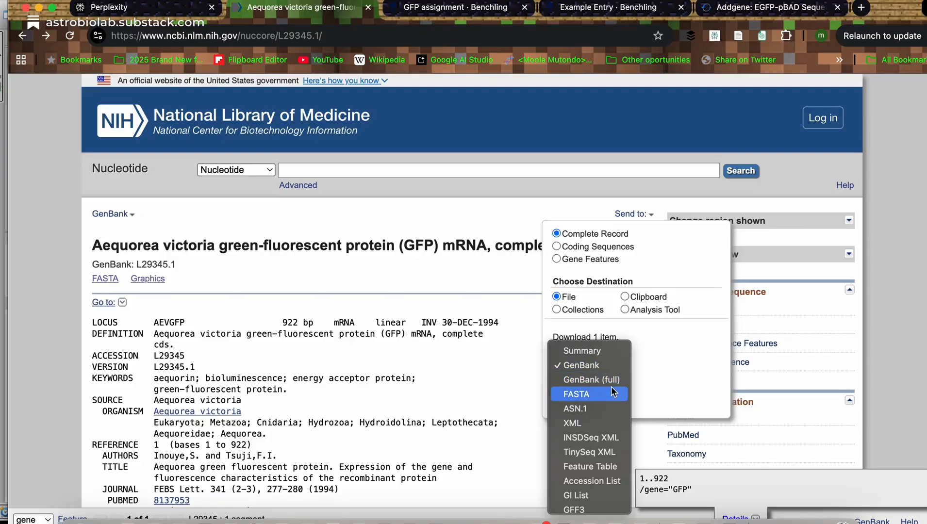
{"action": "left_click", "coordinate": [619, 369]}
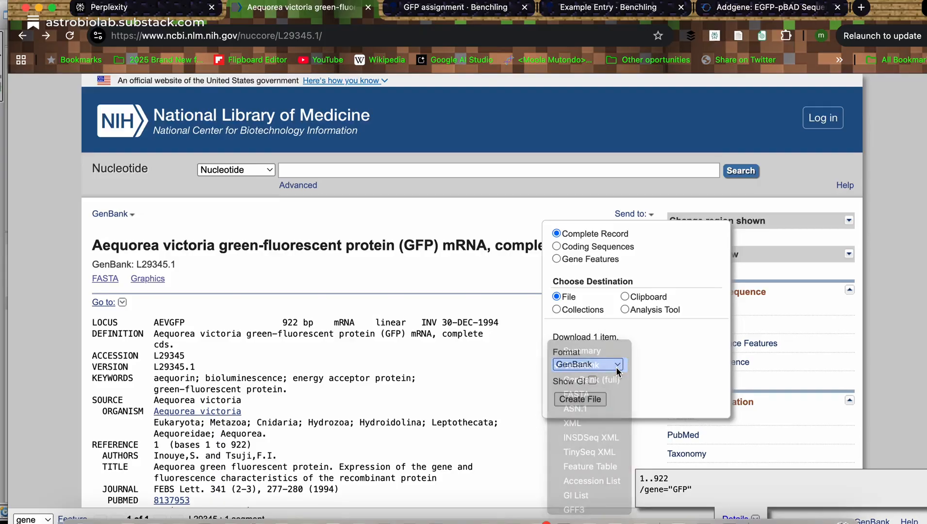
{"action": "left_click", "coordinate": [591, 399]}
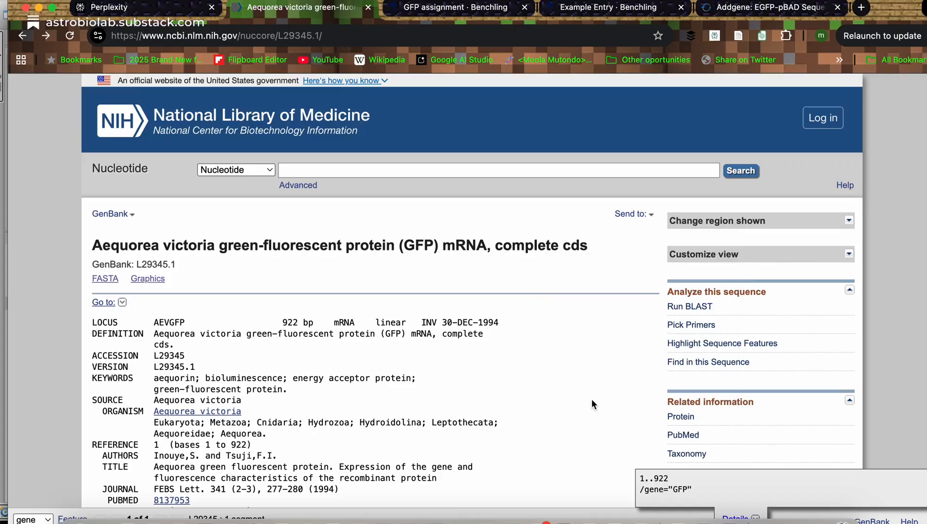
{"action": "scroll", "coordinate": [592, 401], "scroll_direction": "down", "scroll_amount": 2}
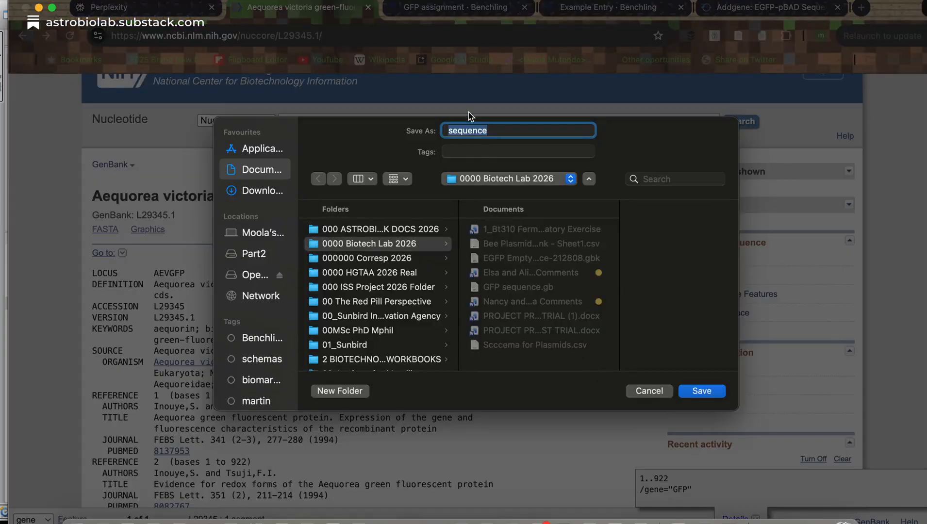
Step: Save the file as "GFP sequence1" in the 0000 Biotech Lab 2026 folder with the tags BT310 and sequence
{"action": "left_click", "coordinate": [448, 128]}
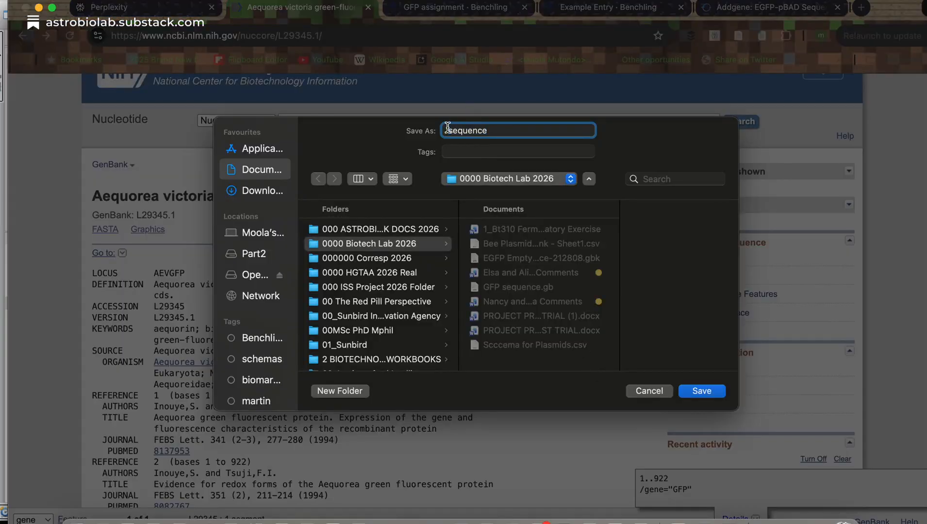
{"action": "type", "text": "GFP"}
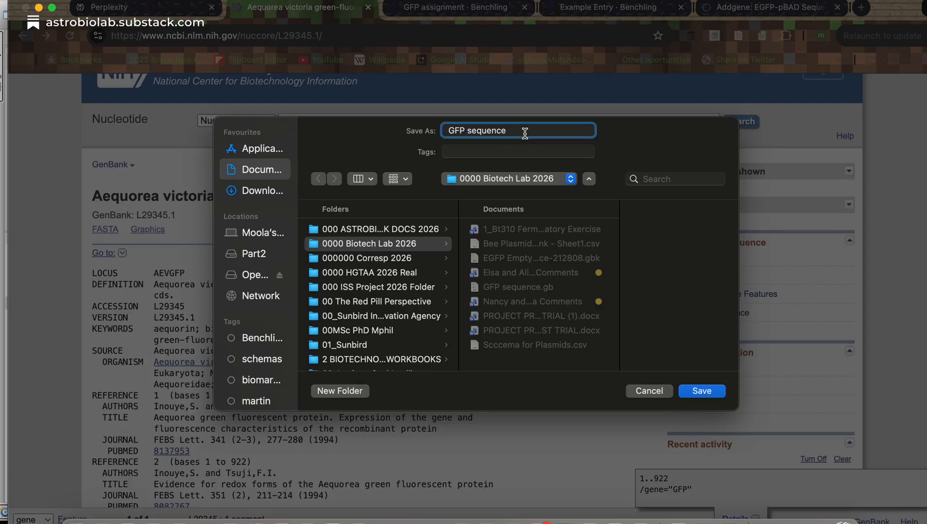
{"action": "left_click", "coordinate": [525, 131]}
{"action": "left_click", "coordinate": [554, 151]}
{"action": "type", "text": "BT310"}
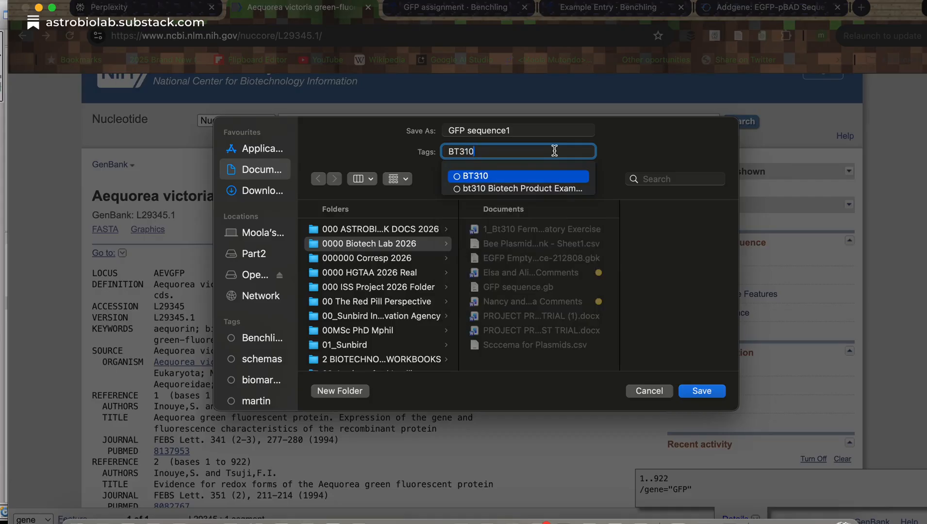
{"action": "left_click", "coordinate": [555, 176]}
{"action": "type", "text": "sequence"}
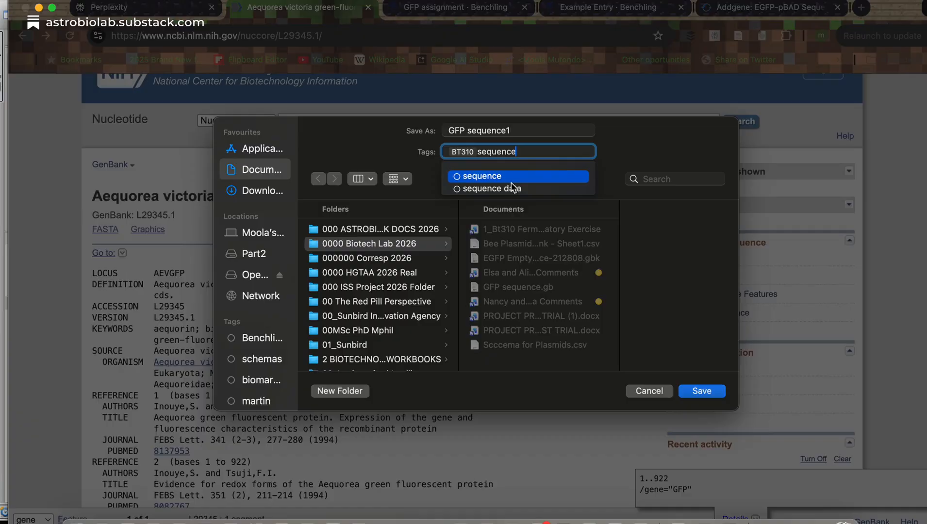
{"action": "key", "text": "Return"}
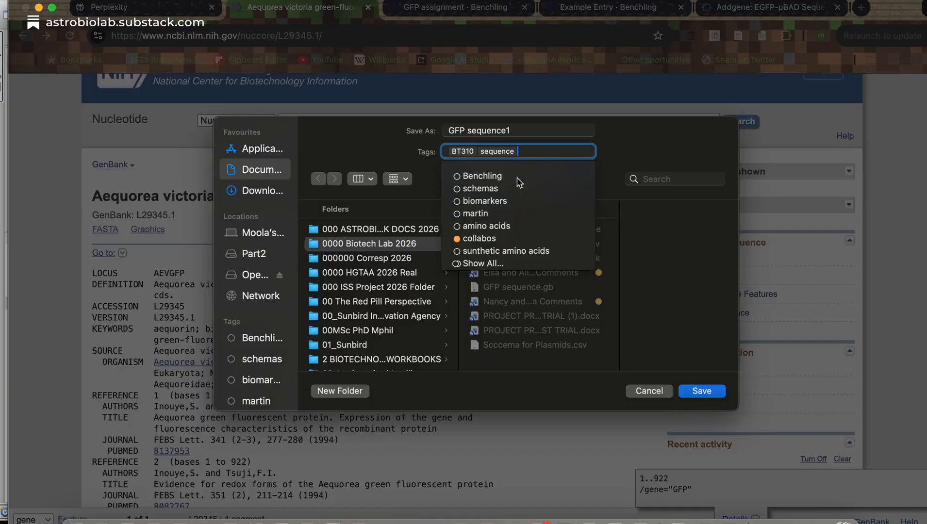
{"action": "left_click", "coordinate": [639, 138]}
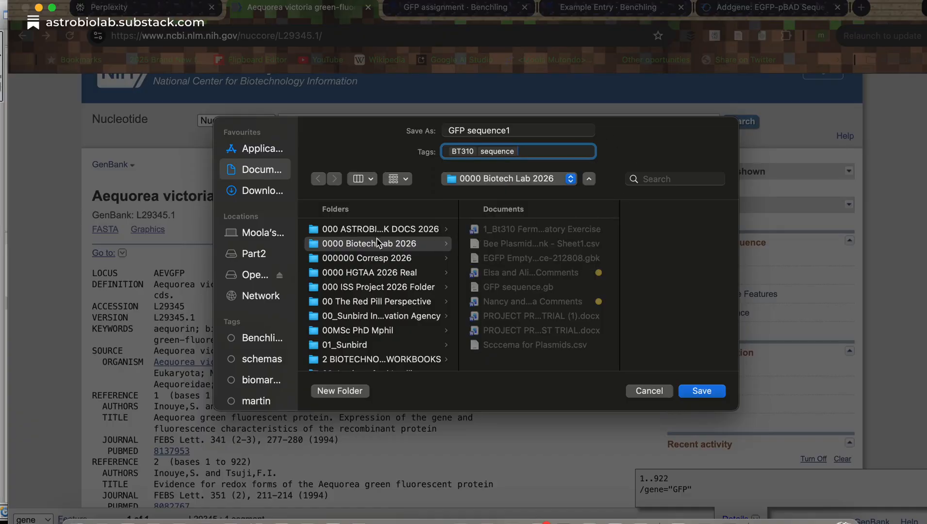
{"action": "left_click", "coordinate": [717, 396]}
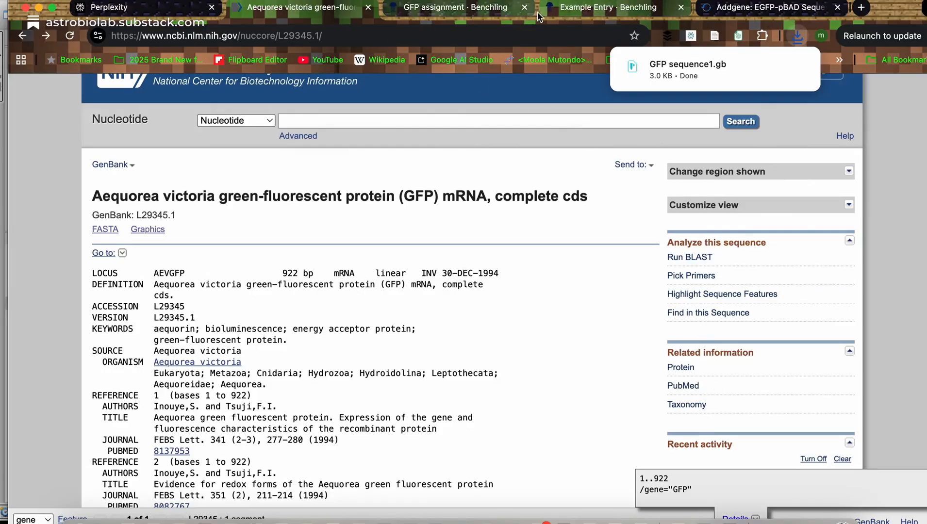
Step: Switch to the GFP assignment entry in Benchling and start creating a DNA / RNA sequence from uploaded files
{"action": "left_click", "coordinate": [469, 10]}
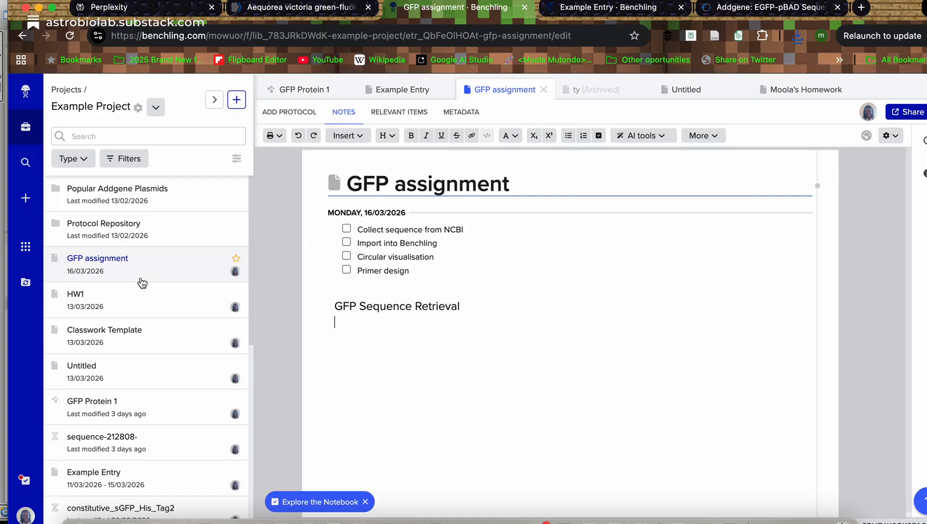
{"action": "left_click", "coordinate": [26, 198]}
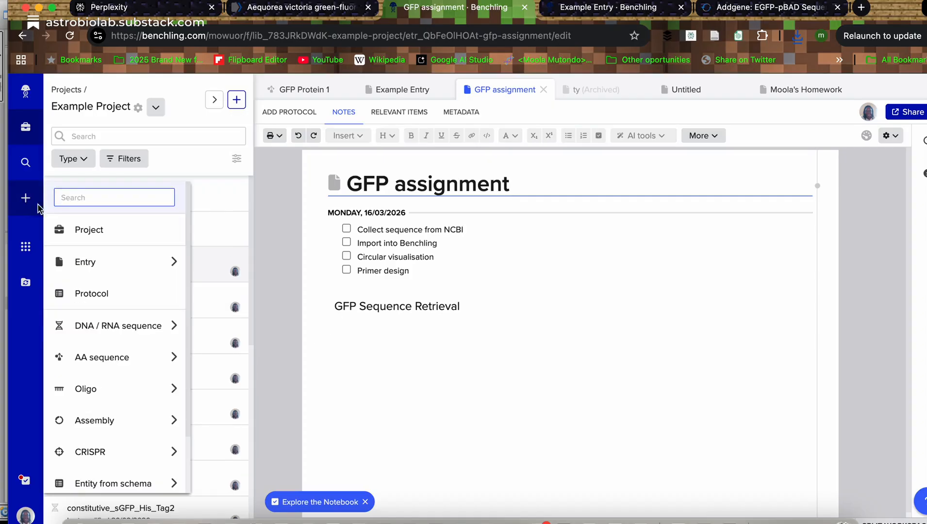
{"action": "left_click", "coordinate": [107, 266]}
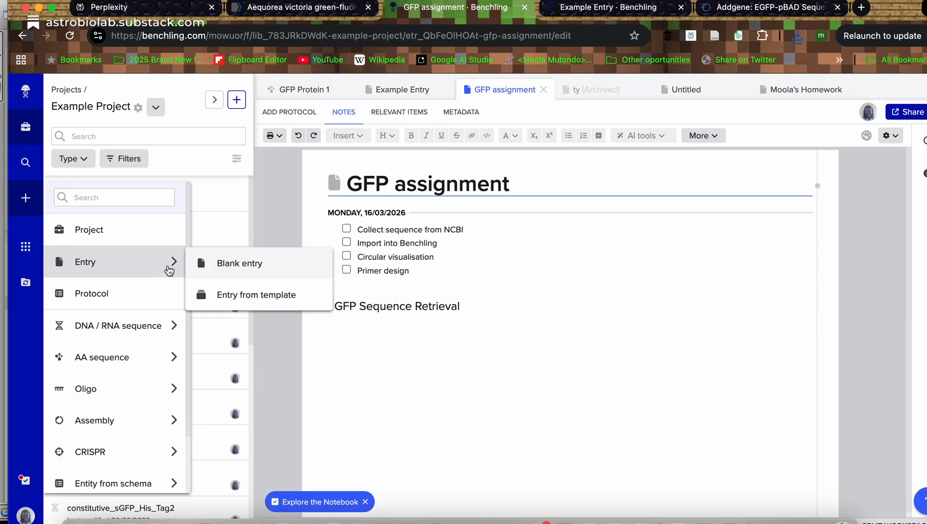
{"action": "mouse_move", "coordinate": [146, 328]}
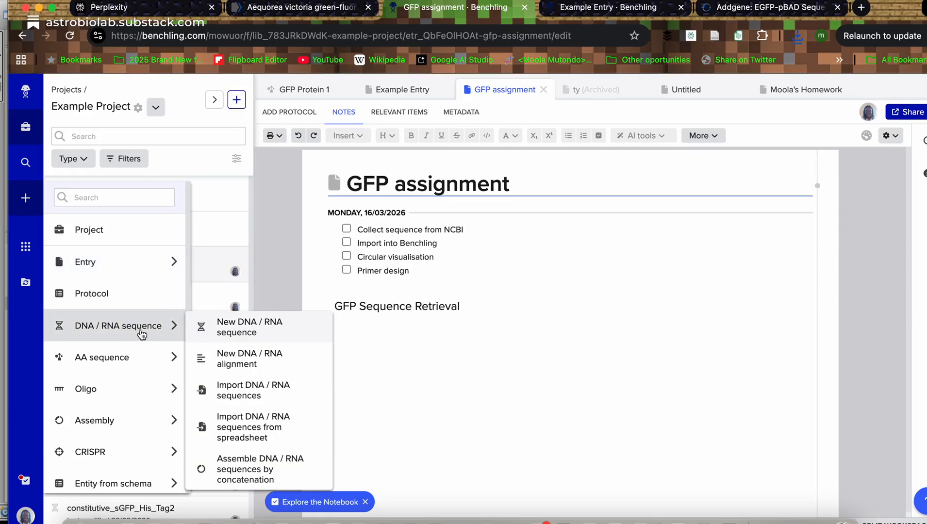
{"action": "left_click", "coordinate": [248, 331]}
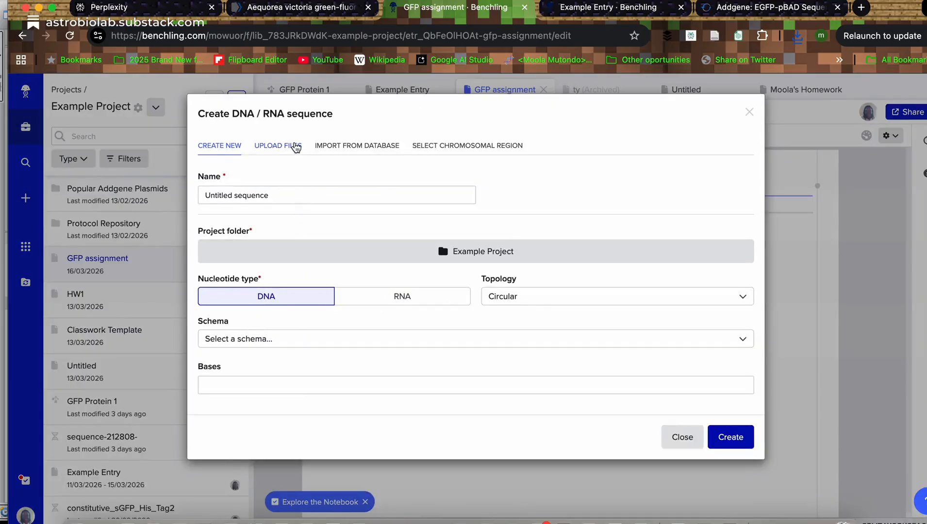
{"action": "left_click", "coordinate": [351, 146]}
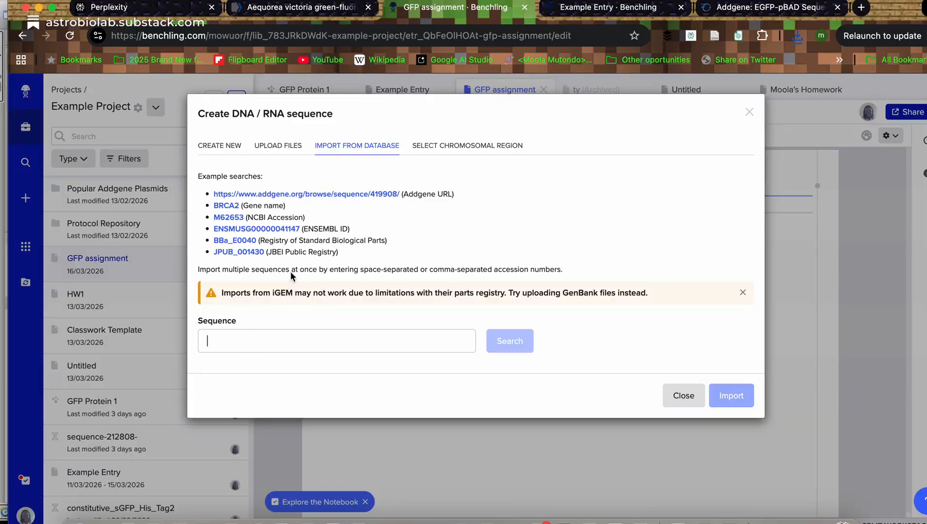
{"action": "left_click", "coordinate": [262, 146]}
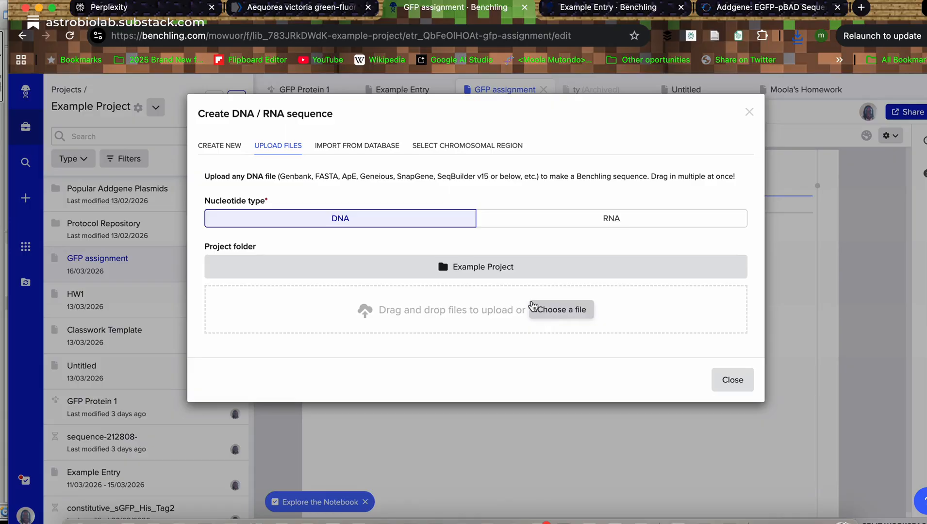
Step: Upload GFP sequence1.gb from the 0000 Biotech Lab 2026 folder into Example Project as a DNA sequence
{"action": "left_click", "coordinate": [537, 308]}
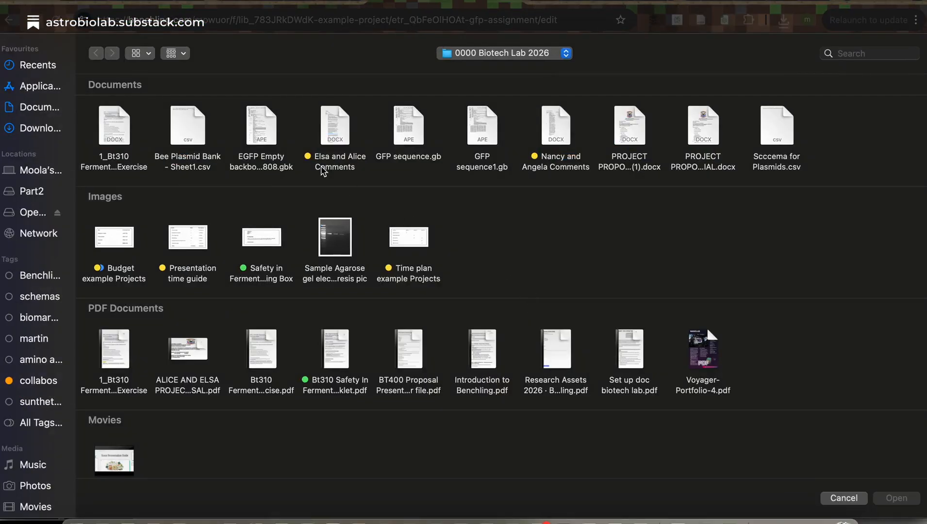
{"action": "left_click", "coordinate": [117, 158]}
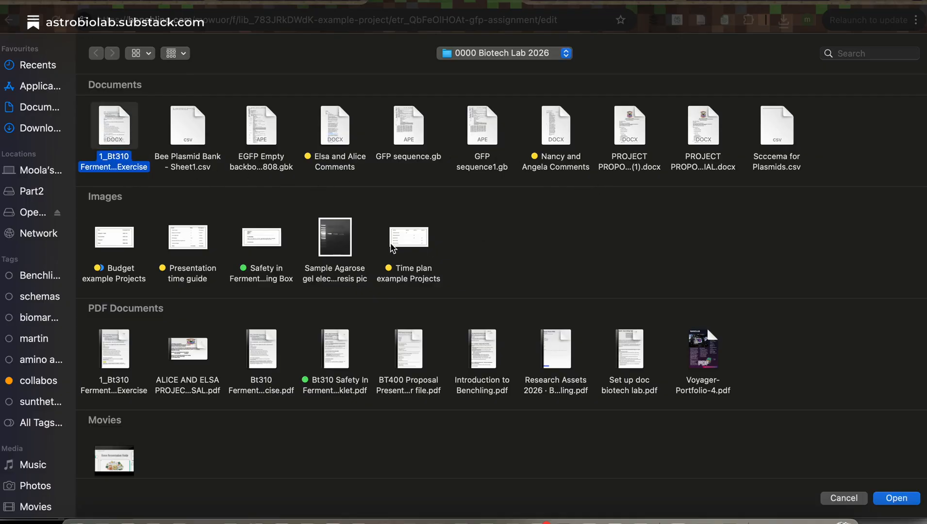
{"action": "mouse_move", "coordinate": [357, 363]}
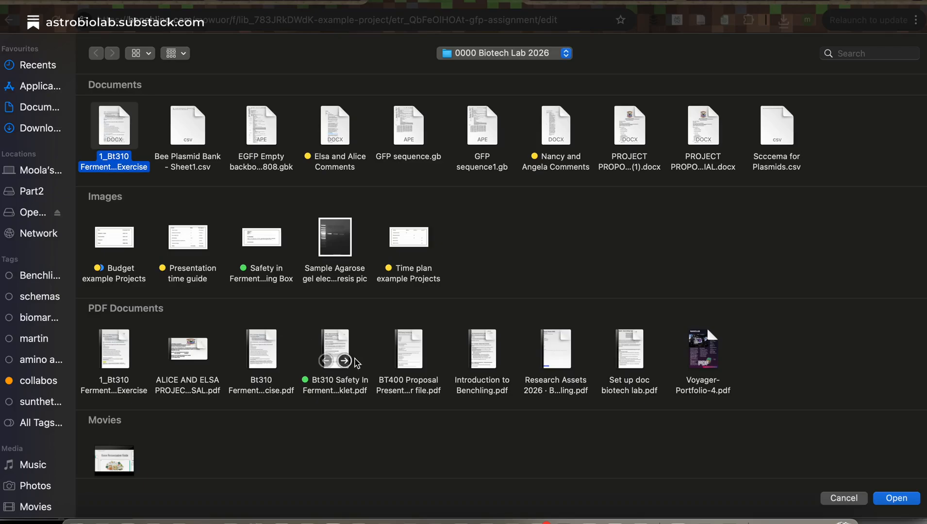
{"action": "scroll", "coordinate": [246, 418], "scroll_direction": "down", "scroll_amount": 5}
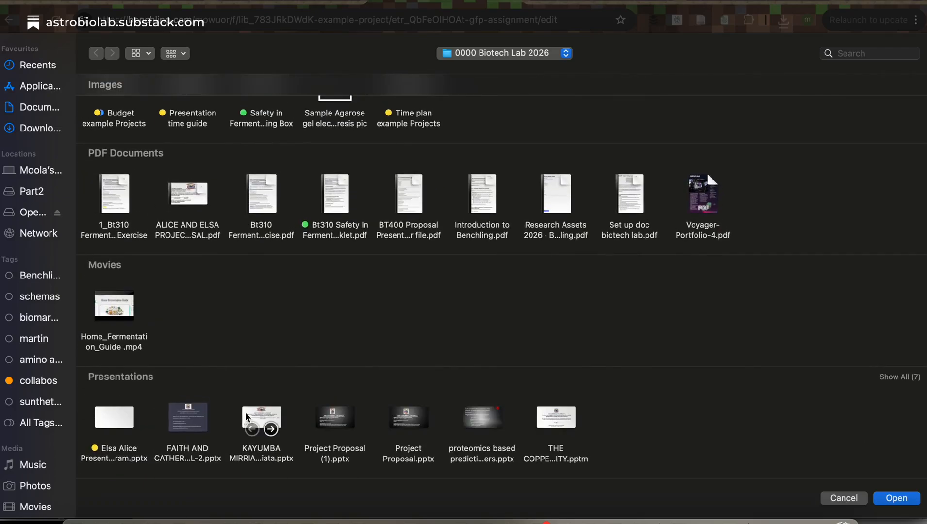
{"action": "scroll", "coordinate": [246, 418], "scroll_direction": "up", "scroll_amount": 5}
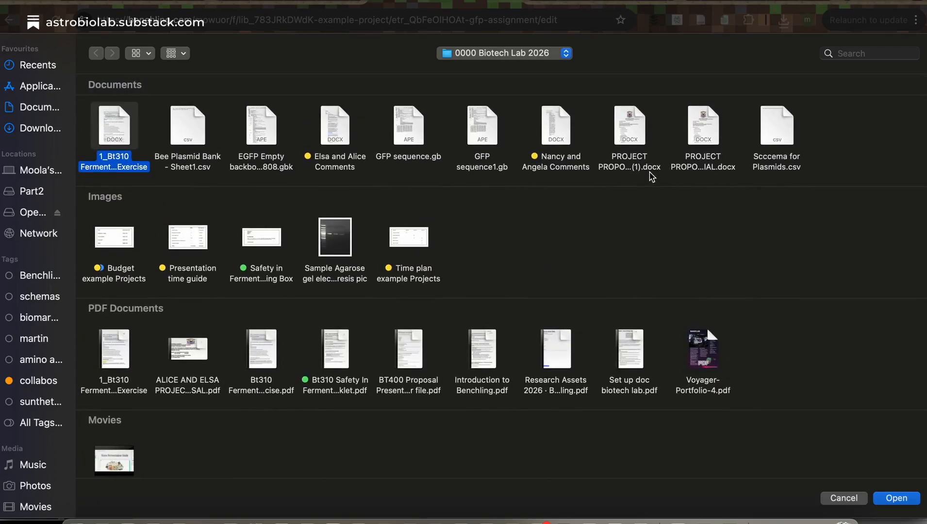
{"action": "left_click", "coordinate": [485, 141]}
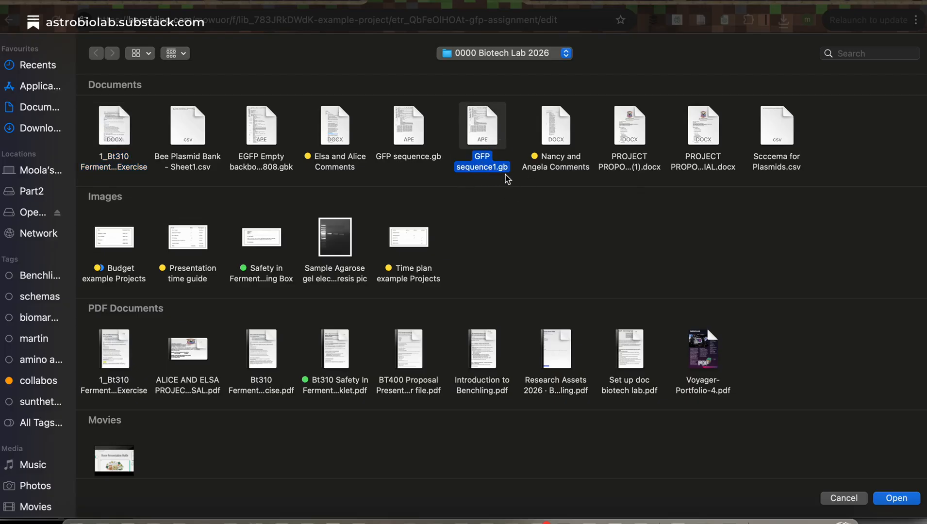
{"action": "left_click", "coordinate": [896, 498]}
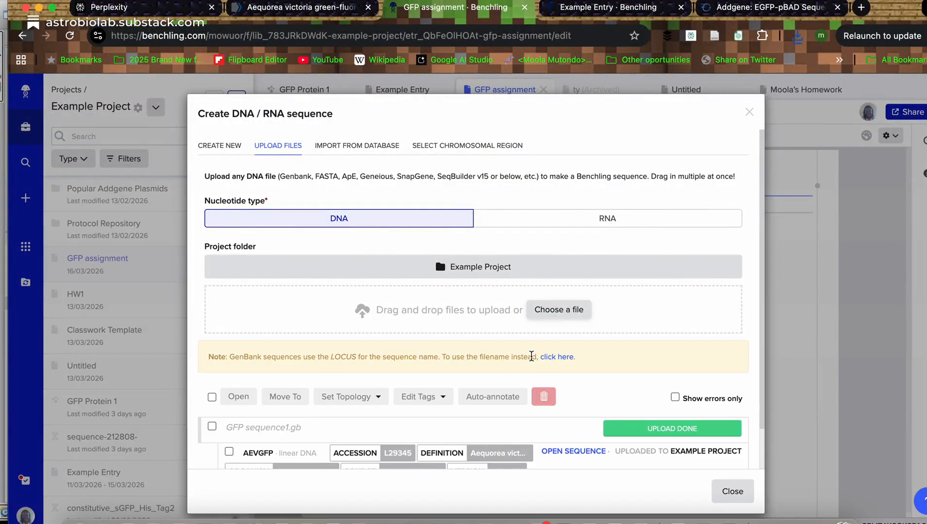
Step: Select the uploaded AEVGFP sequence, finish the import and open the sequence
{"action": "scroll", "coordinate": [532, 357], "scroll_direction": "down", "scroll_amount": 2}
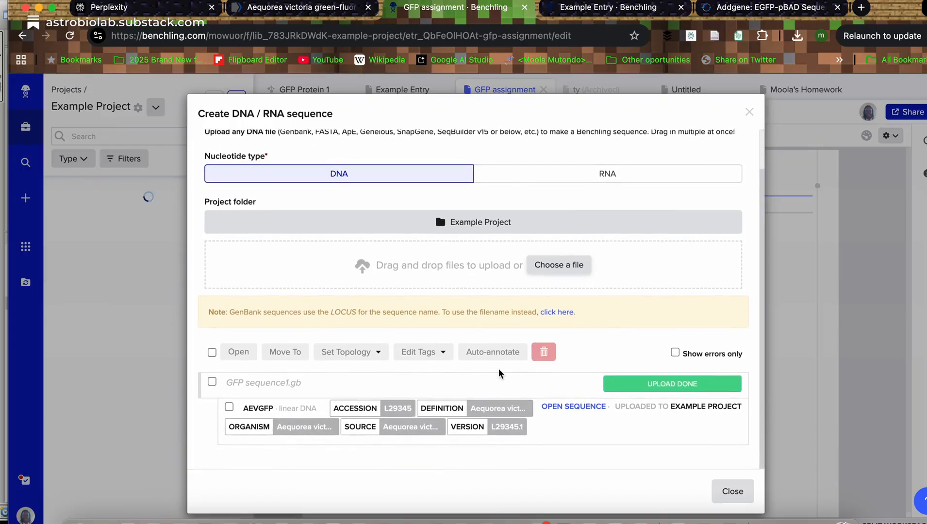
{"action": "left_click", "coordinate": [211, 352]}
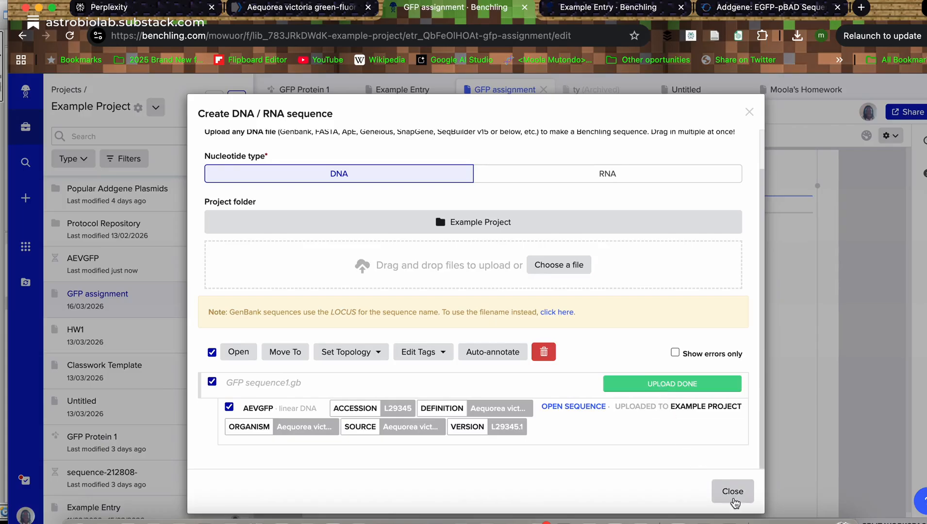
{"action": "left_click", "coordinate": [725, 491]}
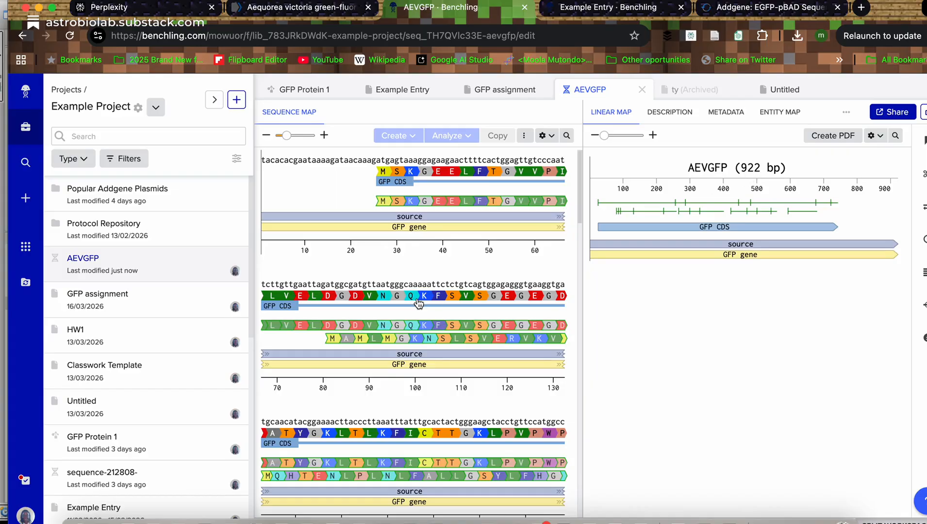
Step: Enlarge the AEVGFP sequence map and review which layers its display options show
{"action": "scroll", "coordinate": [419, 300], "scroll_direction": "down", "scroll_amount": 3}
{"action": "scroll", "coordinate": [419, 300], "scroll_direction": "up", "scroll_amount": 3}
{"action": "left_click", "coordinate": [324, 135]}
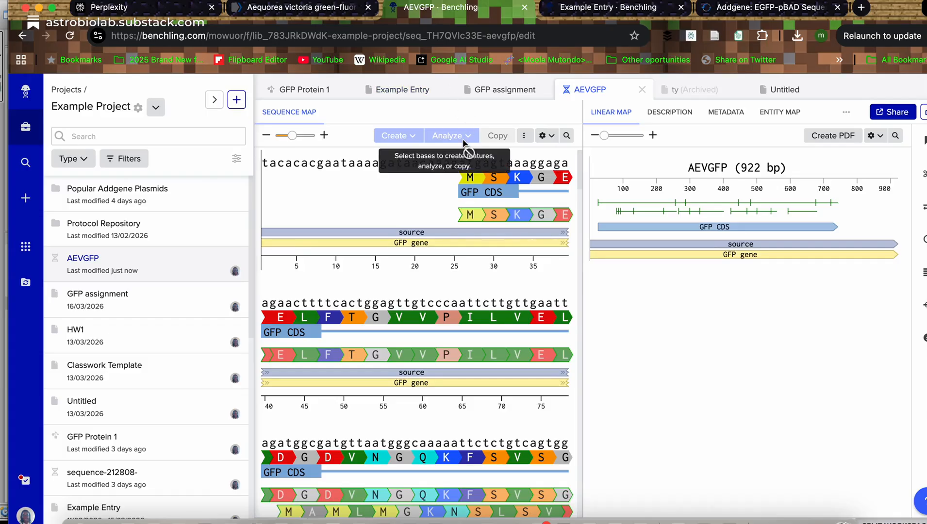
{"action": "left_click", "coordinate": [550, 135]}
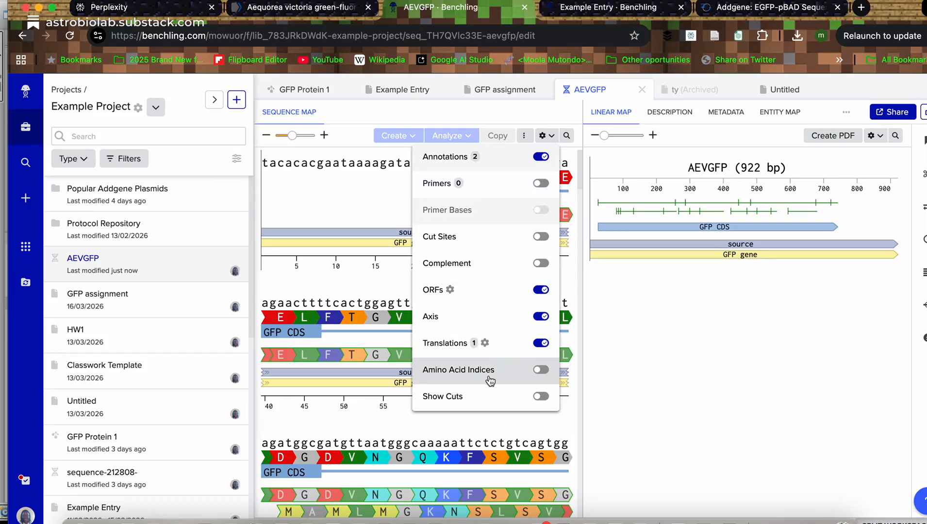
{"action": "left_click", "coordinate": [382, 202]}
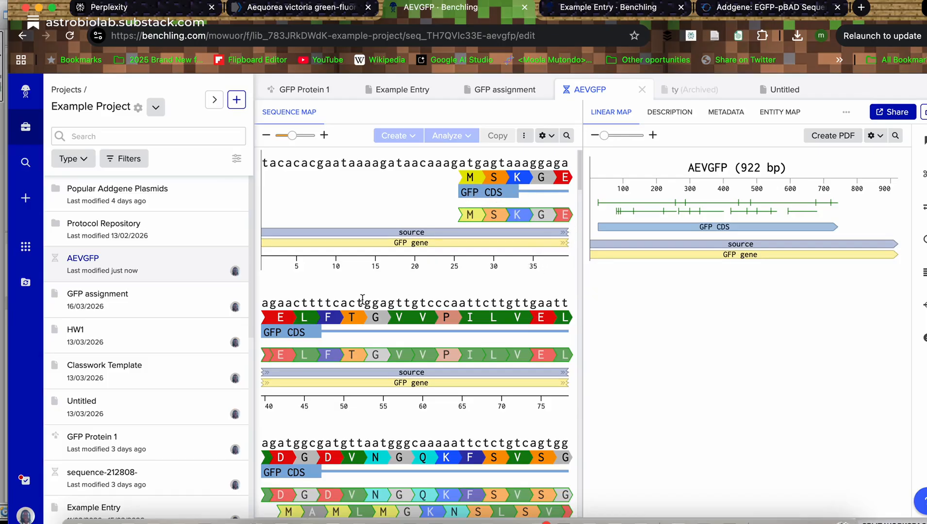
Step: Select the first 12 bases of the GFP CDS, atgagtaaagga, and hide the ORFs in the sequence map
{"action": "left_click_drag", "start_coordinate": [460, 163], "coordinate": [540, 168]}
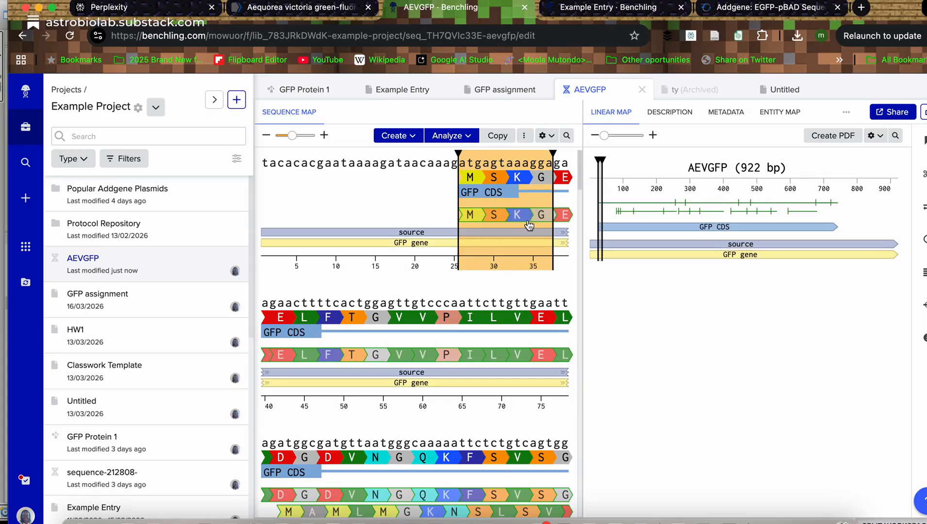
{"action": "left_click", "coordinate": [644, 296]}
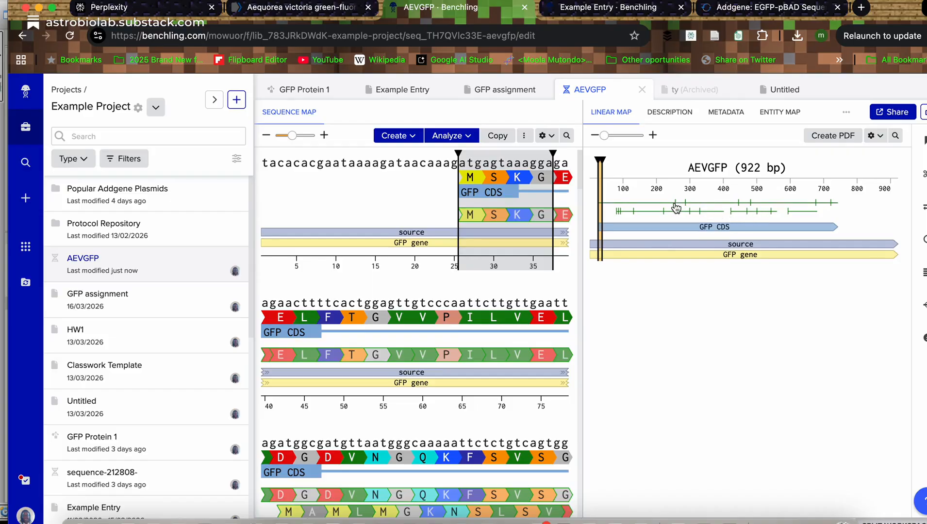
{"action": "left_click", "coordinate": [552, 136]}
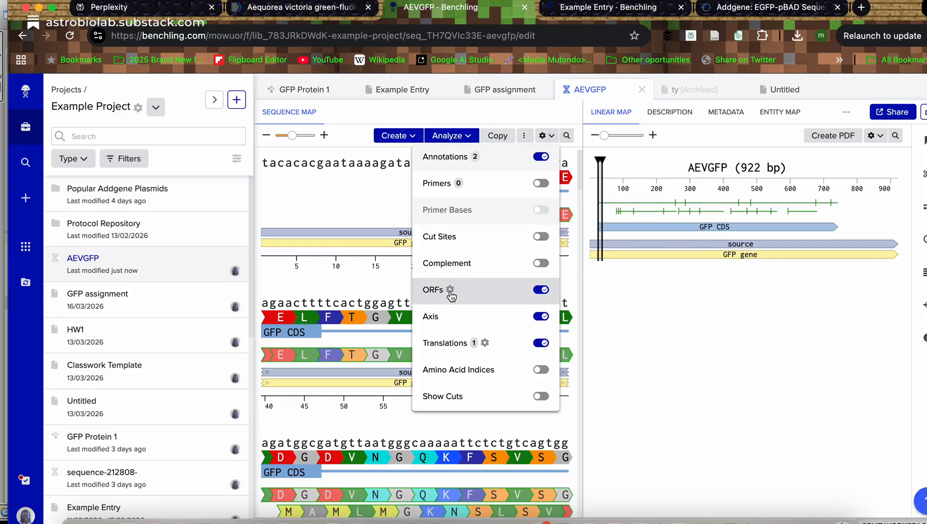
{"action": "left_click", "coordinate": [544, 295]}
{"action": "left_click", "coordinate": [356, 194]}
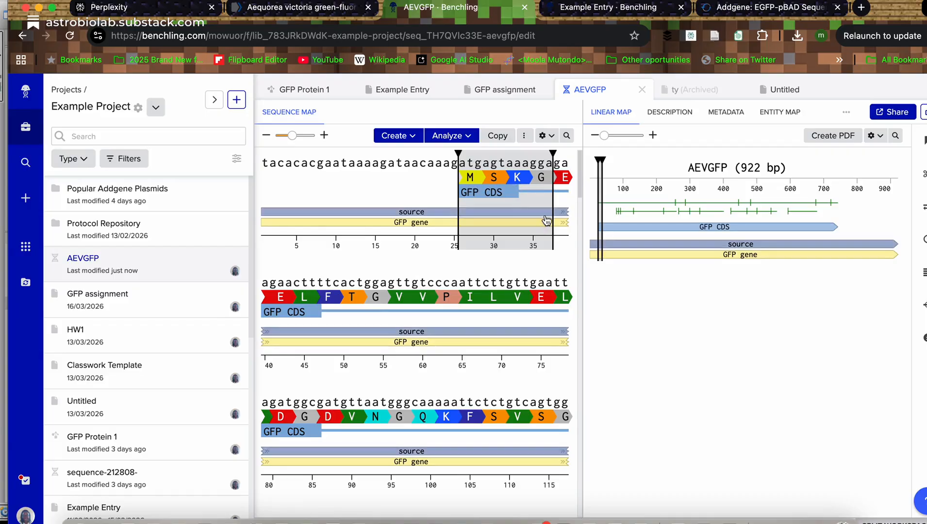
Step: Look through the sequence map, select the ORF starting at the GFP CDS in the enlarged linear map, and examine the ORFs along it
{"action": "scroll", "coordinate": [375, 430], "scroll_direction": "down", "scroll_amount": 5}
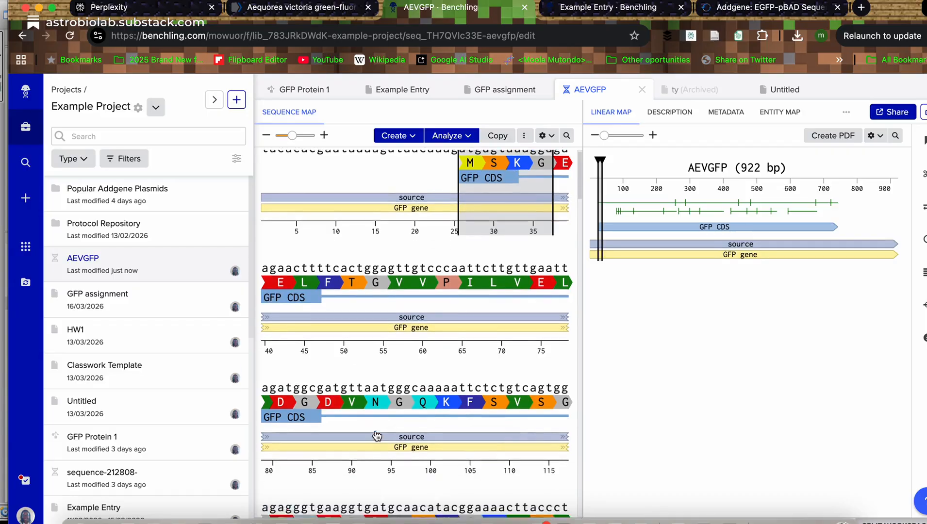
{"action": "scroll", "coordinate": [376, 430], "scroll_direction": "down", "scroll_amount": 9}
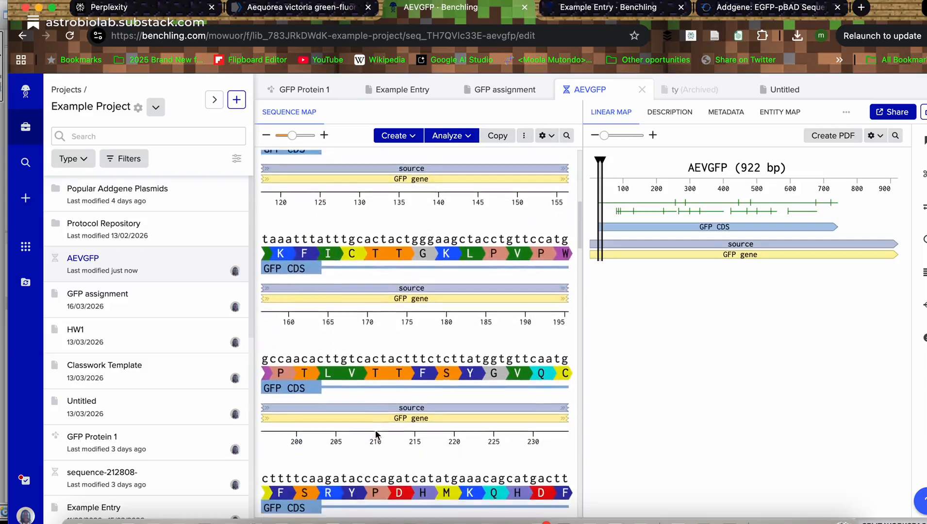
{"action": "scroll", "coordinate": [376, 430], "scroll_direction": "down", "scroll_amount": 12}
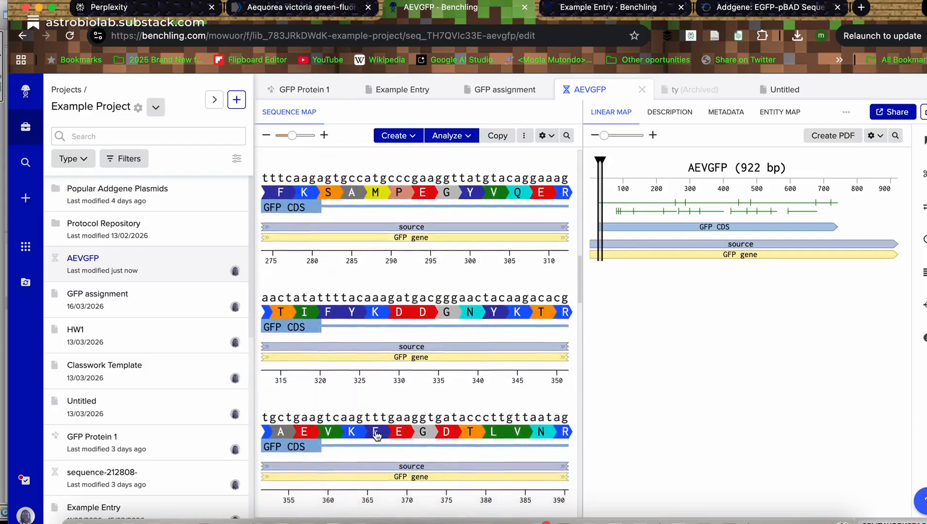
{"action": "scroll", "coordinate": [377, 435], "scroll_direction": "down", "scroll_amount": 12}
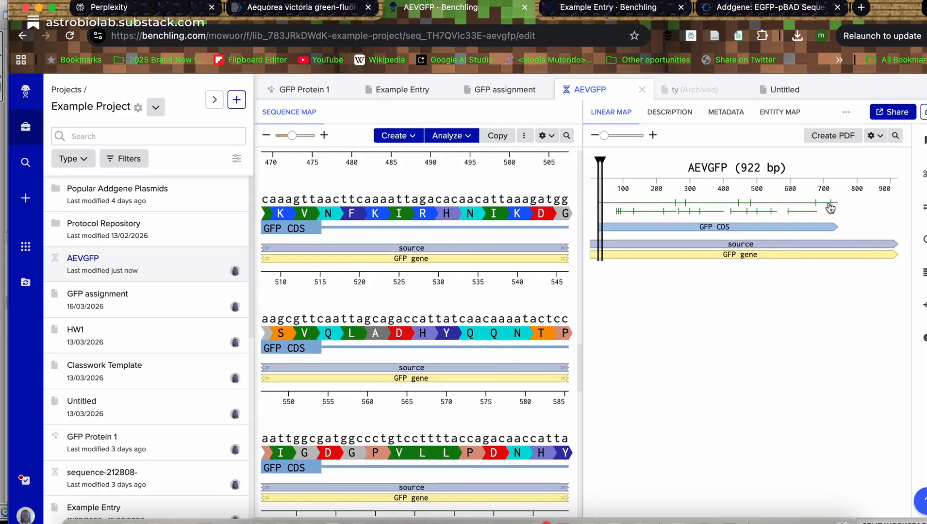
{"action": "left_click", "coordinate": [654, 135]}
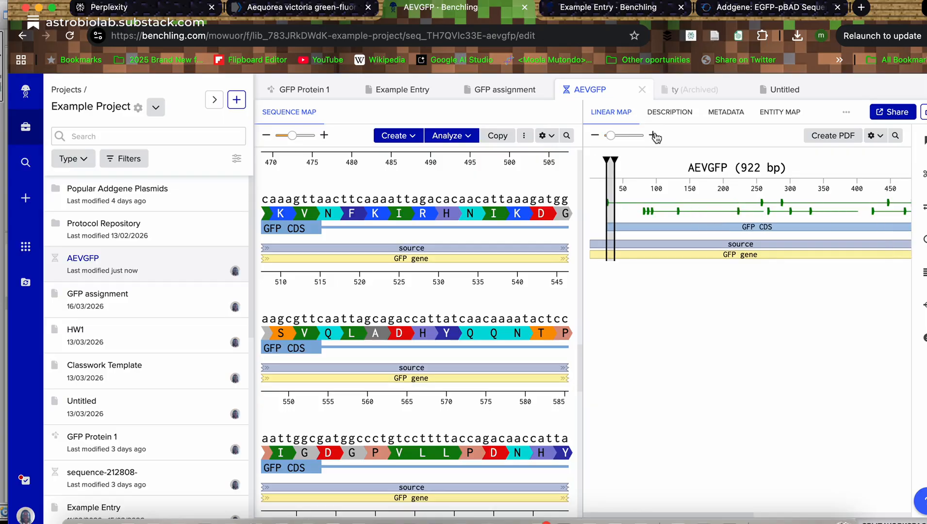
{"action": "scroll", "coordinate": [689, 304], "scroll_direction": "right", "scroll_amount": 5}
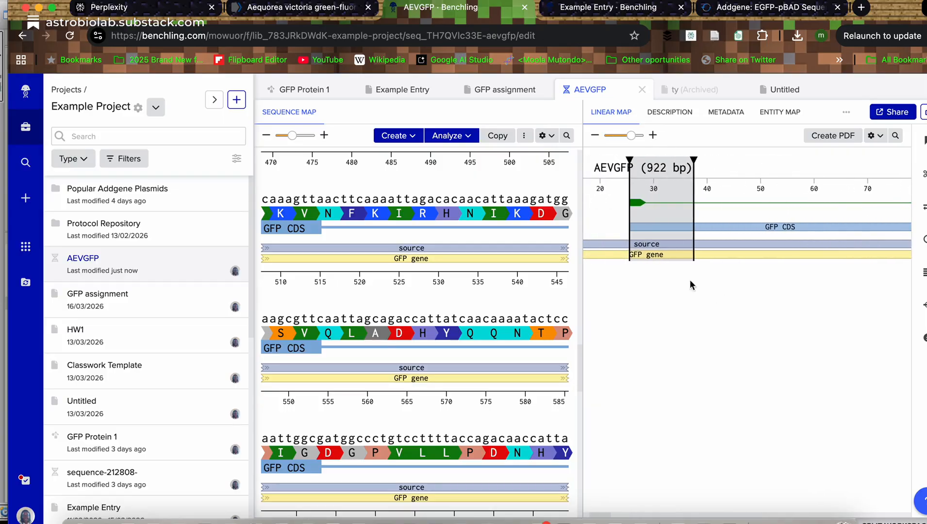
{"action": "left_click", "coordinate": [640, 205]}
{"action": "scroll", "coordinate": [700, 313], "scroll_direction": "right", "scroll_amount": 10}
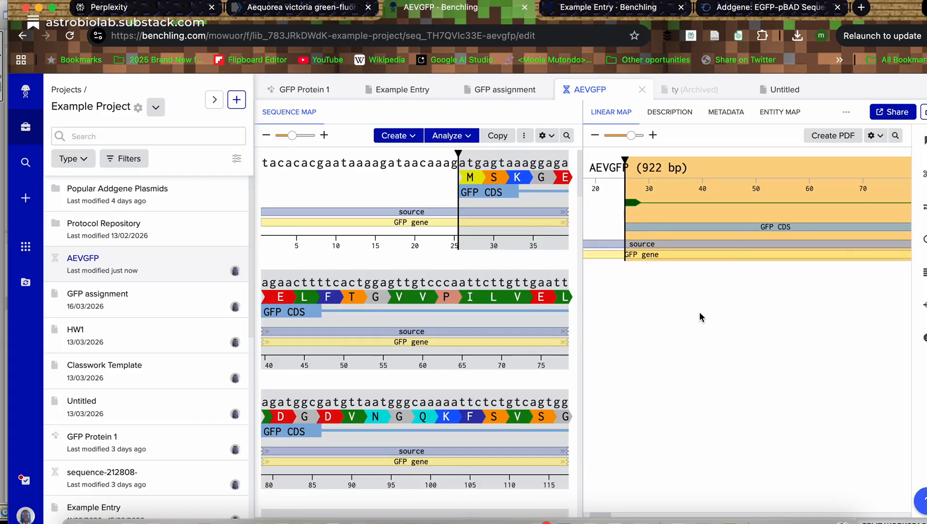
{"action": "scroll", "coordinate": [700, 317], "scroll_direction": "right", "scroll_amount": 15}
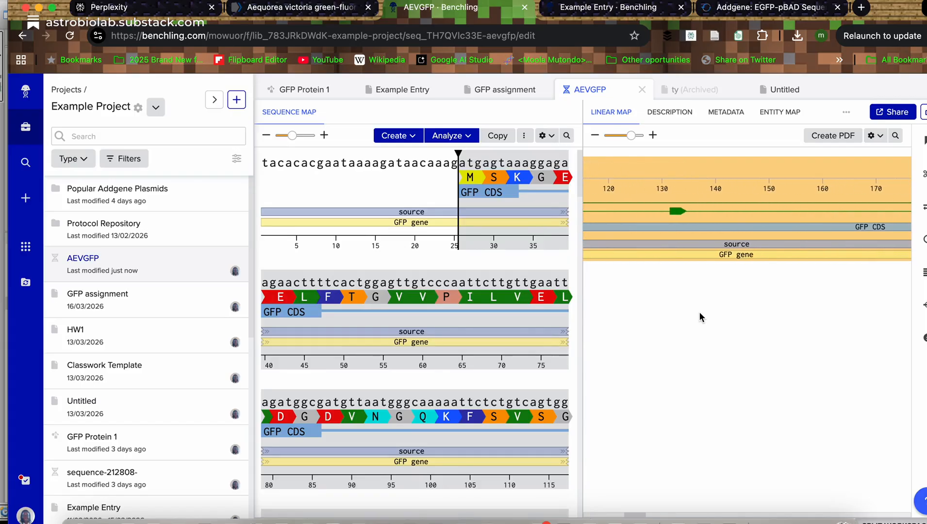
{"action": "scroll", "coordinate": [699, 317], "scroll_direction": "right", "scroll_amount": 10}
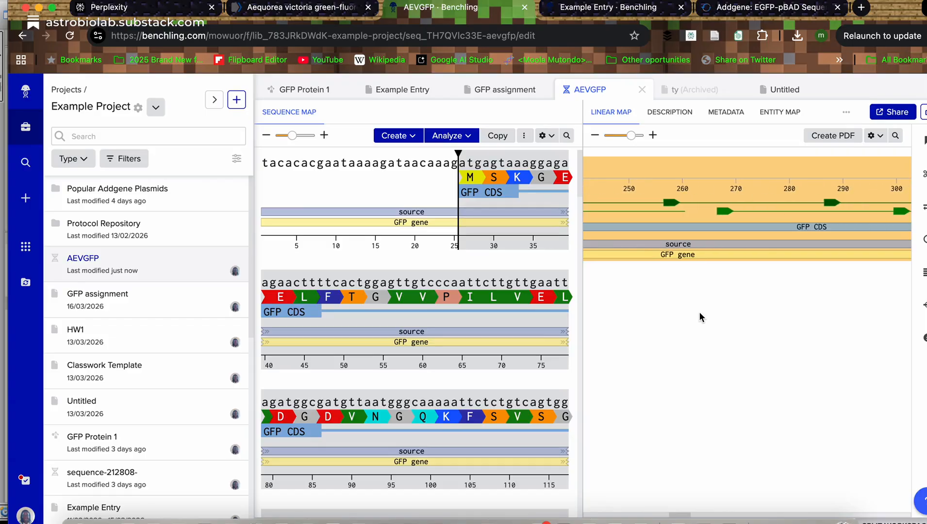
{"action": "scroll", "coordinate": [699, 314], "scroll_direction": "right", "scroll_amount": 10}
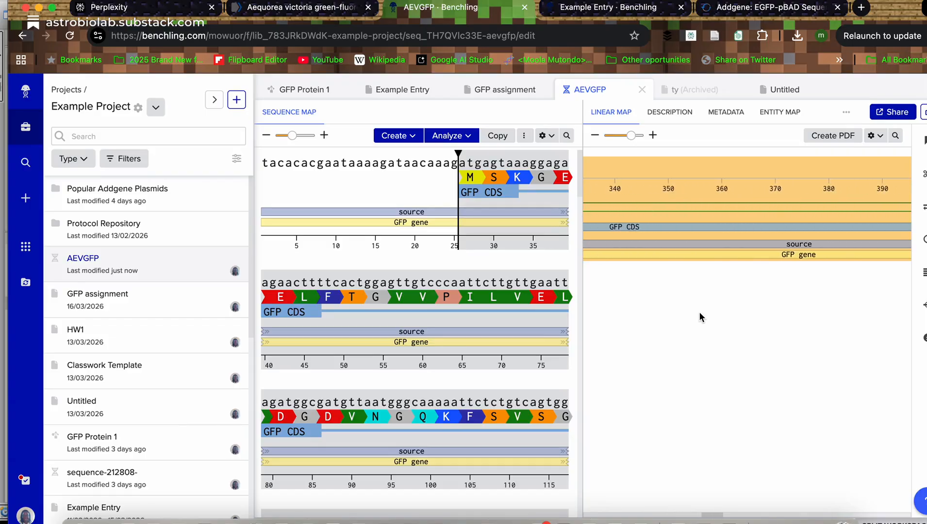
{"action": "scroll", "coordinate": [700, 314], "scroll_direction": "right", "scroll_amount": 20}
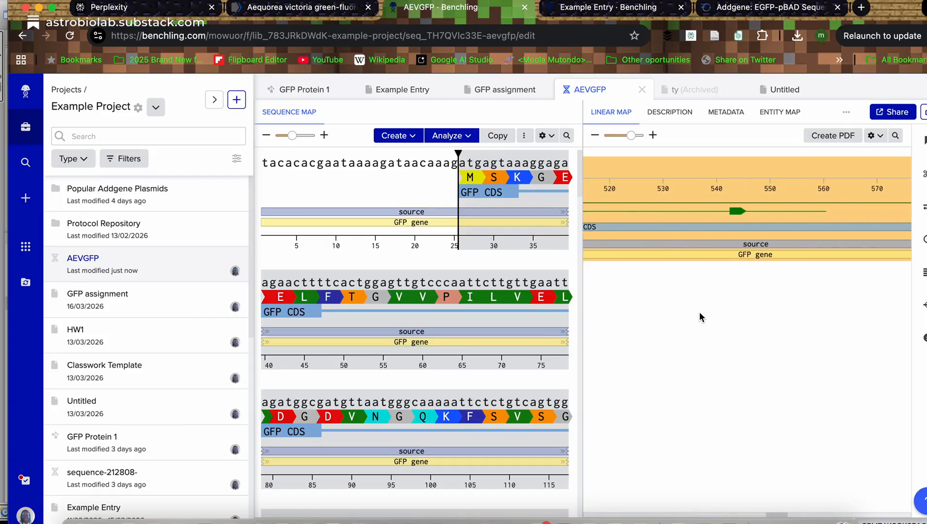
Step: Examine the end of the GFP CDS in the linear map and follow its amino acid translation through the sequence map
{"action": "scroll", "coordinate": [699, 317], "scroll_direction": "left", "scroll_amount": 7}
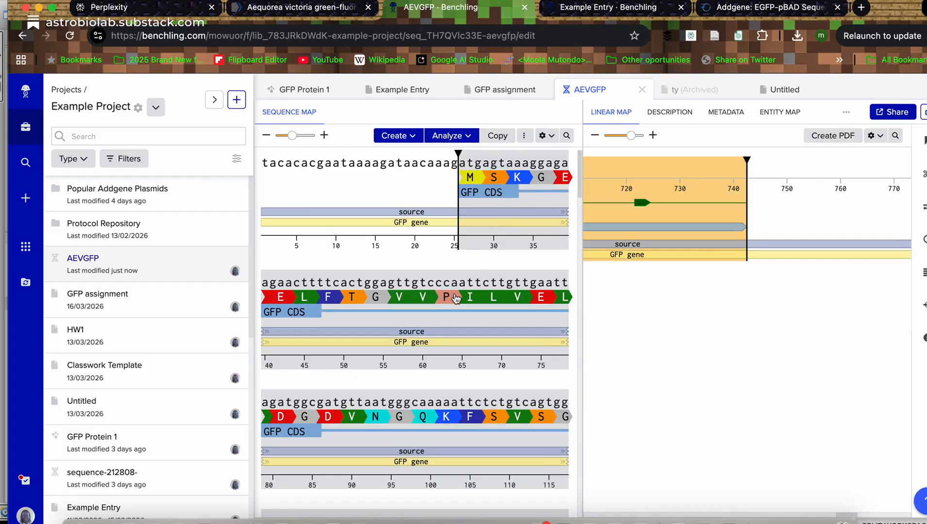
{"action": "scroll", "coordinate": [456, 298], "scroll_direction": "down", "scroll_amount": 10}
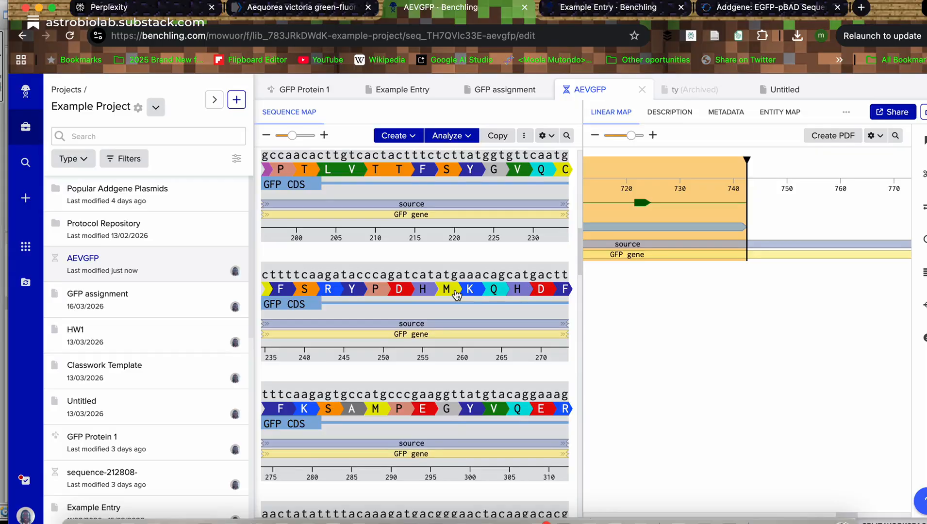
{"action": "scroll", "coordinate": [456, 294], "scroll_direction": "down", "scroll_amount": 2}
{"action": "scroll", "coordinate": [456, 294], "scroll_direction": "down", "scroll_amount": 3}
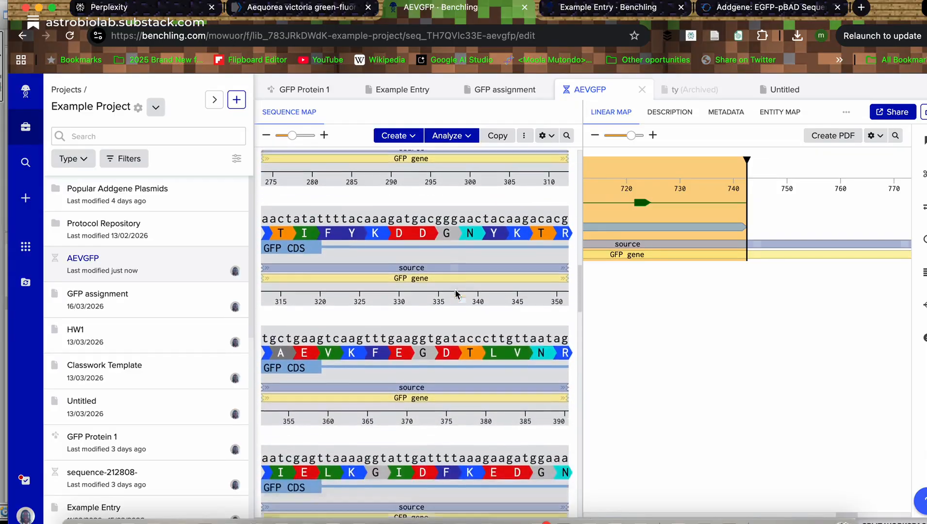
{"action": "scroll", "coordinate": [400, 432], "scroll_direction": "down", "scroll_amount": 5}
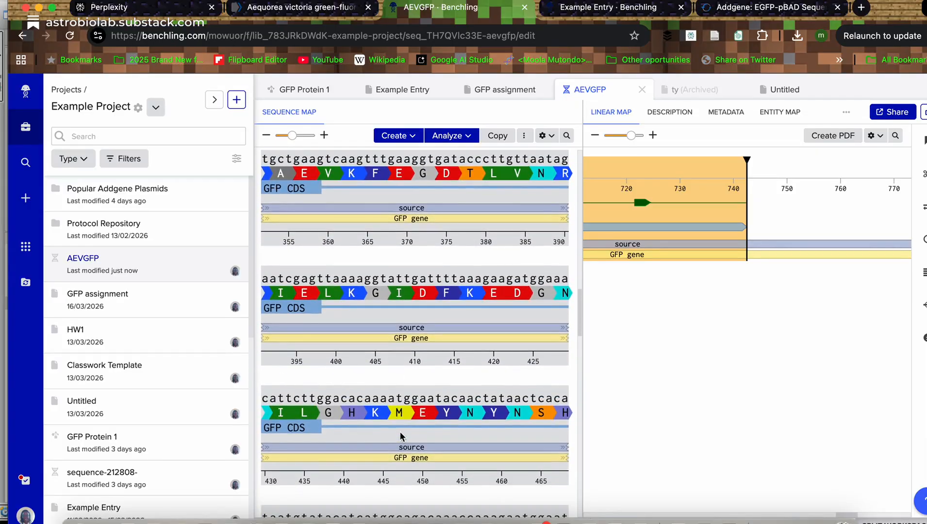
{"action": "scroll", "coordinate": [401, 437], "scroll_direction": "down", "scroll_amount": 4}
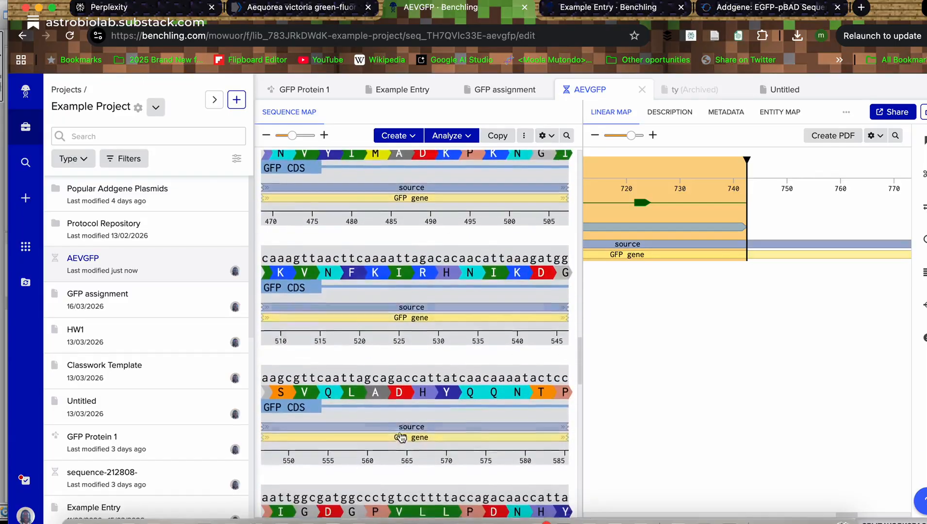
{"action": "left_click", "coordinate": [595, 136]}
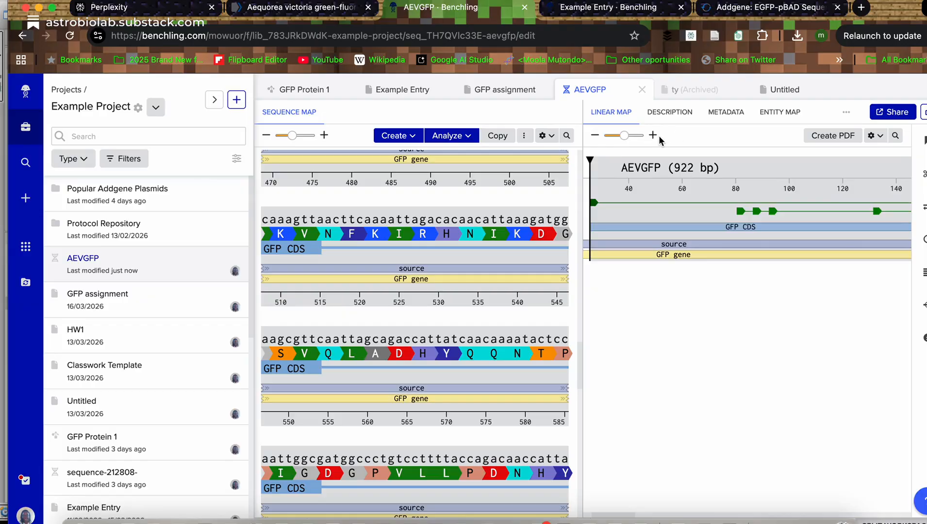
{"action": "left_click", "coordinate": [552, 136]}
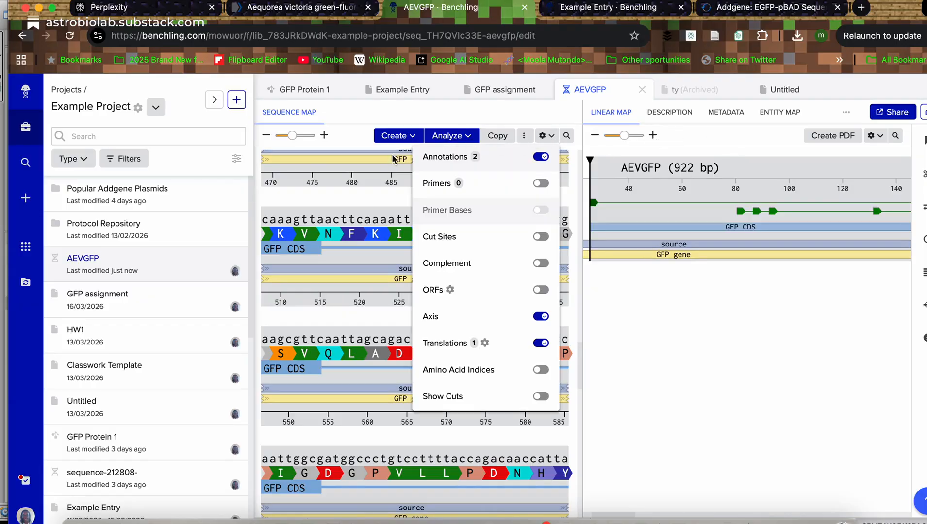
{"action": "left_click", "coordinate": [413, 140]}
{"action": "left_click", "coordinate": [414, 140]}
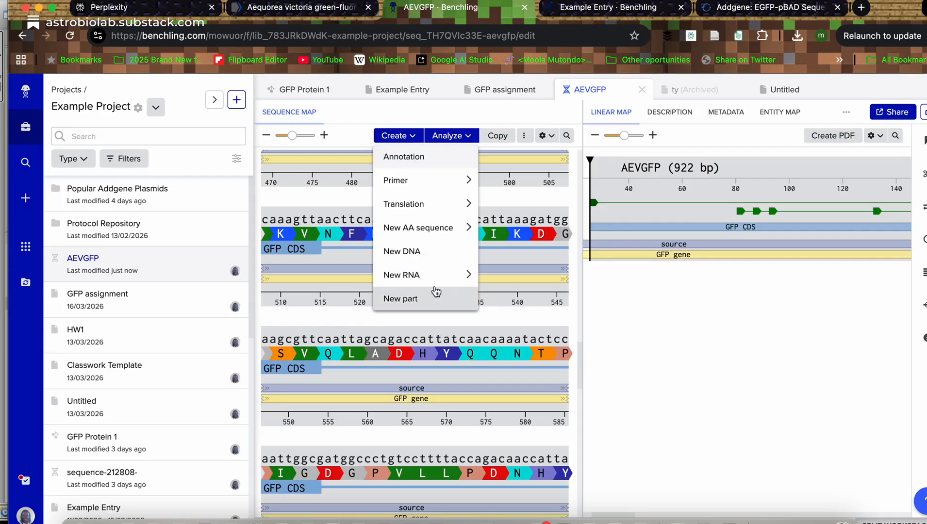
{"action": "left_click", "coordinate": [659, 330]}
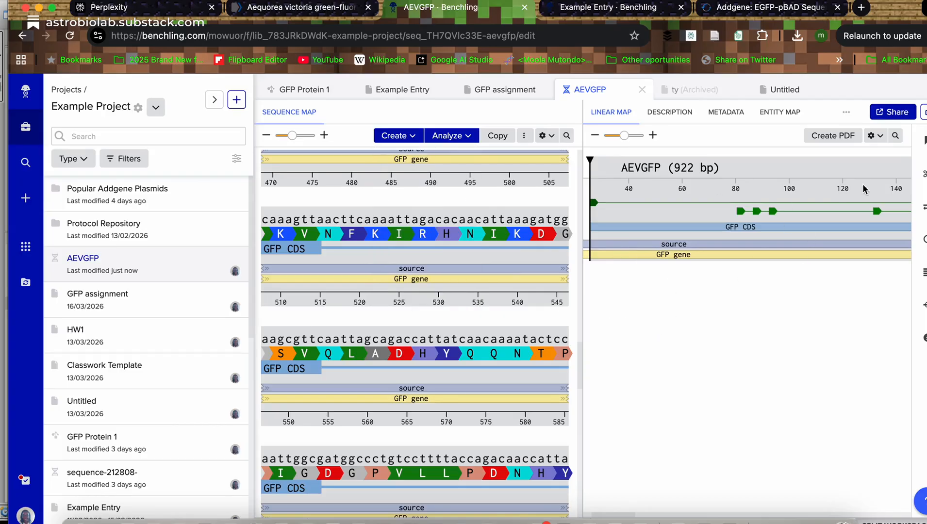
Step: Export the AEVGFP linear map as a PDF and save it as AEVGFP-sequence in the 0000 Biotech Lab 2026 folder
{"action": "left_click", "coordinate": [879, 137]}
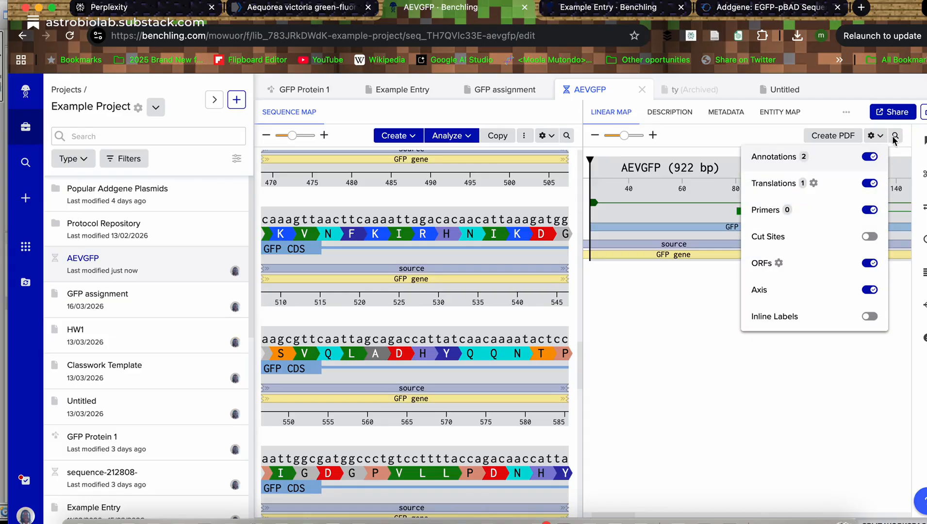
{"action": "left_click", "coordinate": [834, 136]}
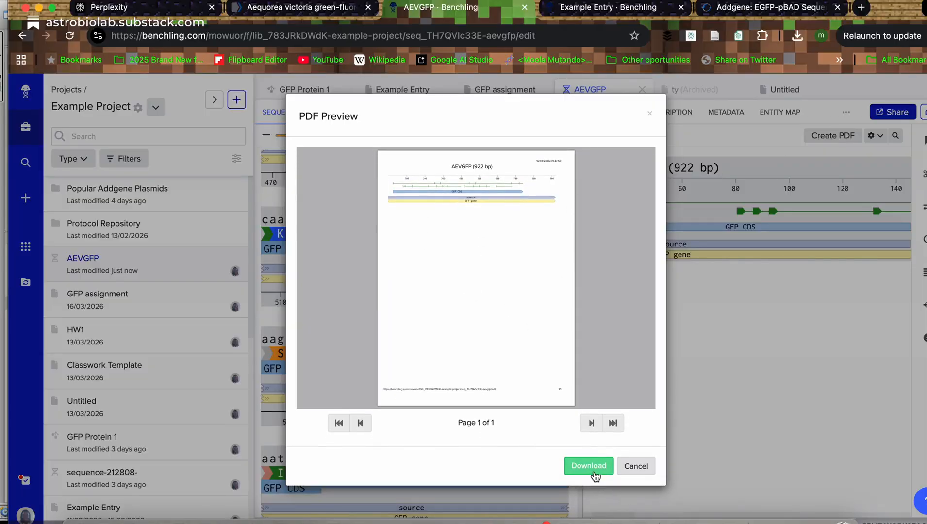
{"action": "left_click", "coordinate": [572, 485]}
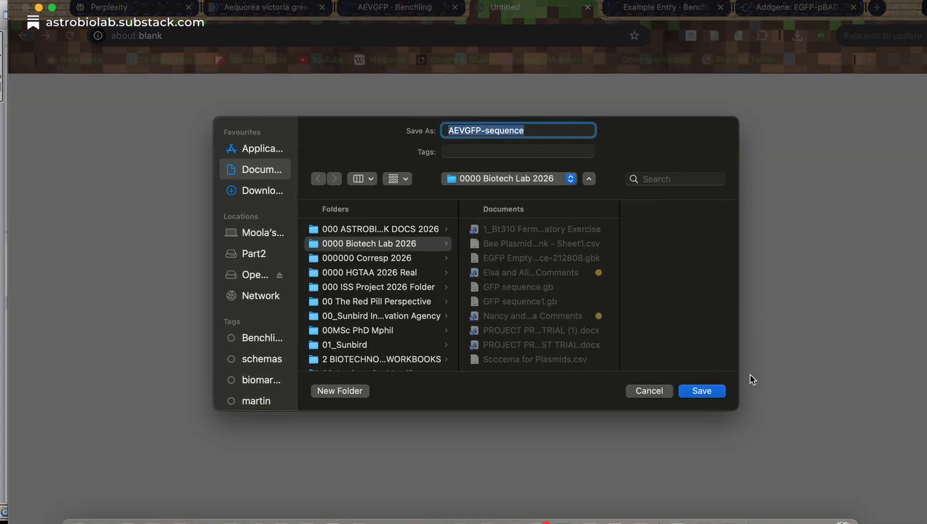
{"action": "left_click", "coordinate": [712, 391]}
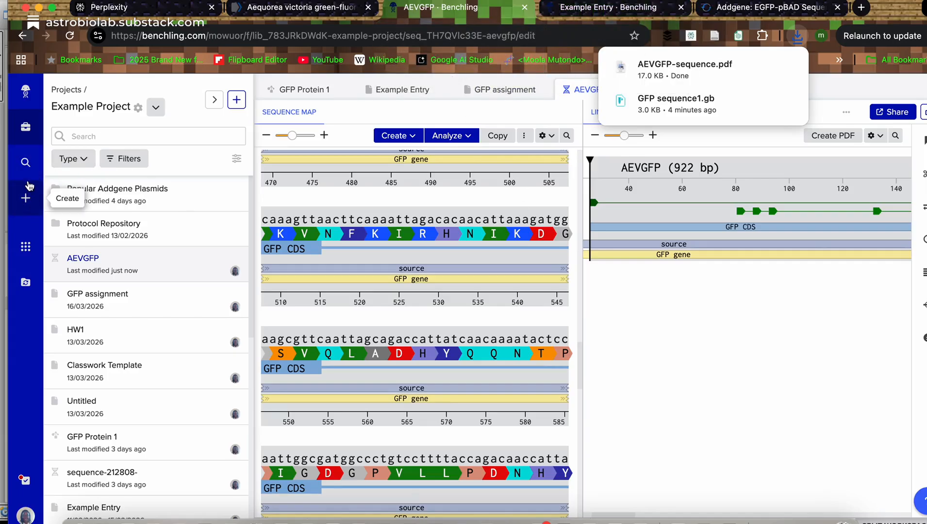
Step: Open the GFP assignment entry from Example Project and start a new line below the GFP Sequence Retrieval heading
{"action": "left_click", "coordinate": [25, 129]}
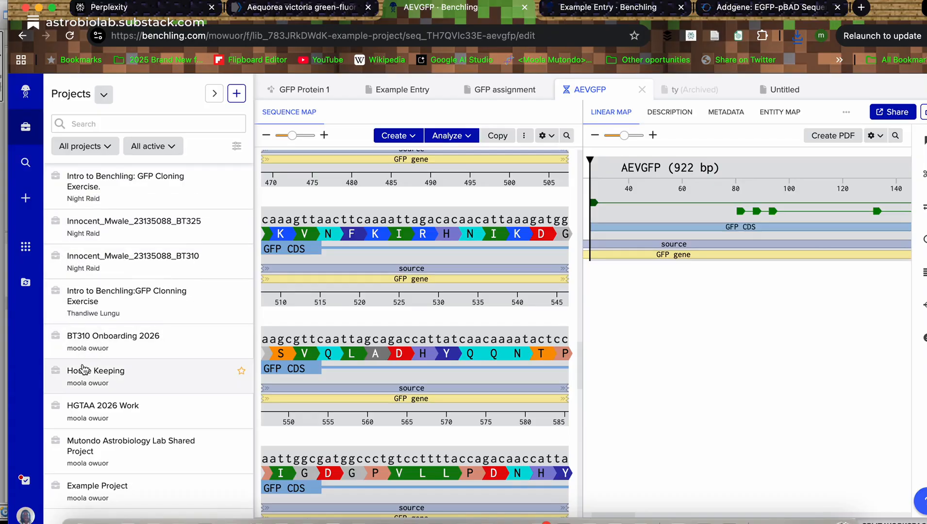
{"action": "left_click", "coordinate": [84, 487]}
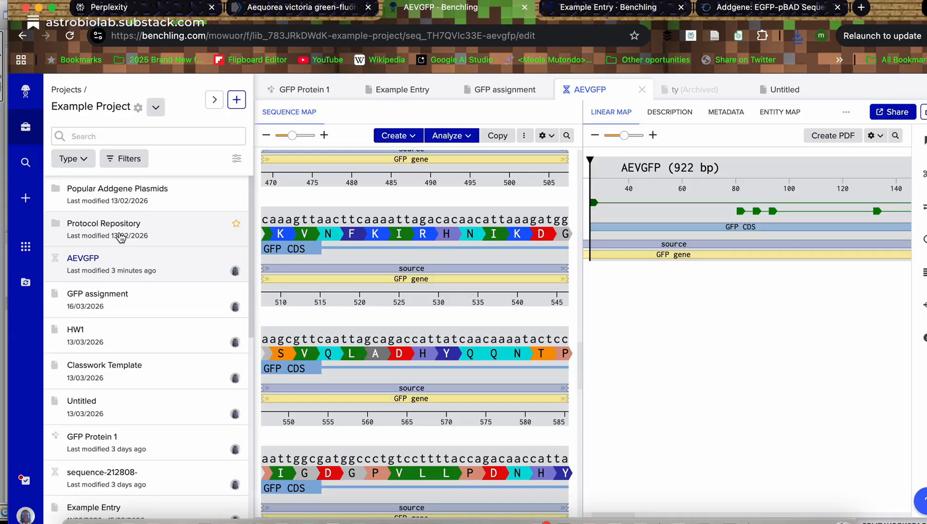
{"action": "left_click", "coordinate": [114, 308]}
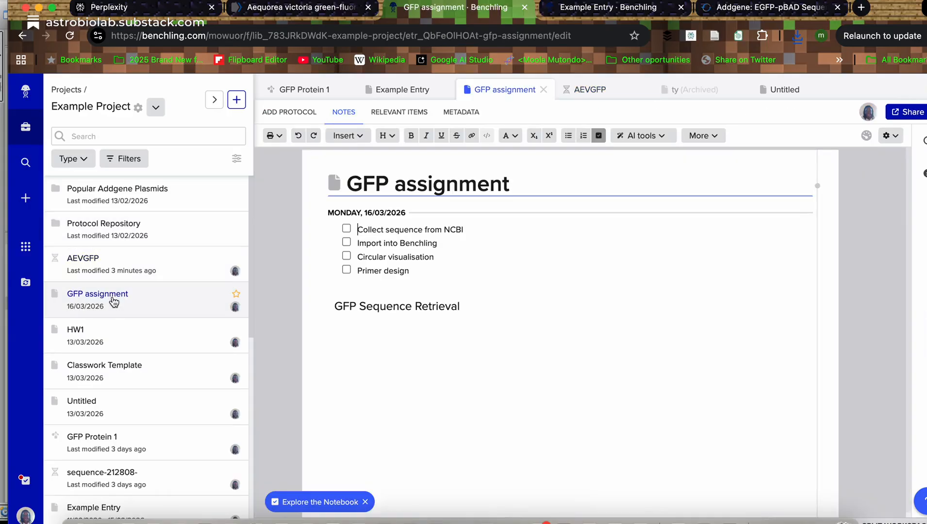
{"action": "left_click", "coordinate": [479, 312]}
{"action": "key", "text": "Return"}
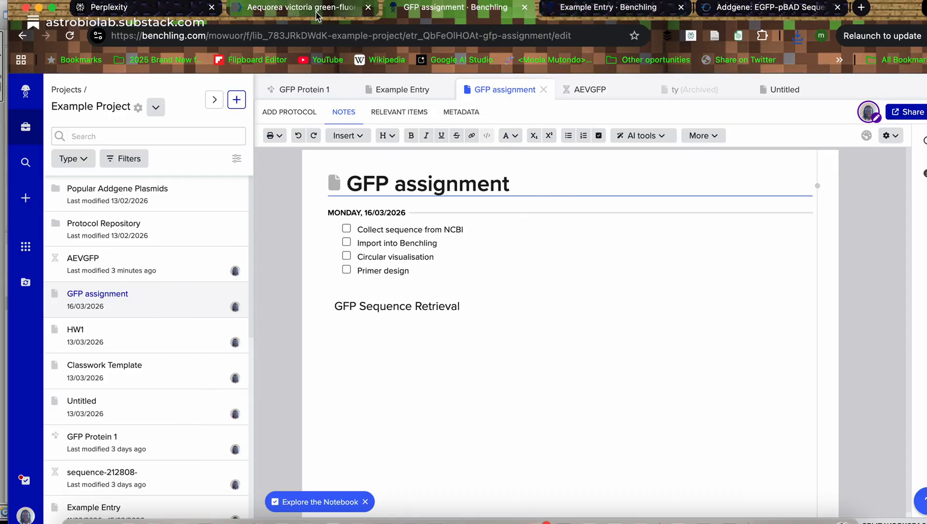
Step: Copy the complete FASTA record of L29345.1, header included, from NCBI and paste it under the GFP Sequence Retrieval heading in Benchling
{"action": "left_click", "coordinate": [298, 6]}
{"action": "scroll", "coordinate": [267, 326], "scroll_direction": "down", "scroll_amount": 4}
{"action": "scroll", "coordinate": [267, 326], "scroll_direction": "up", "scroll_amount": 5}
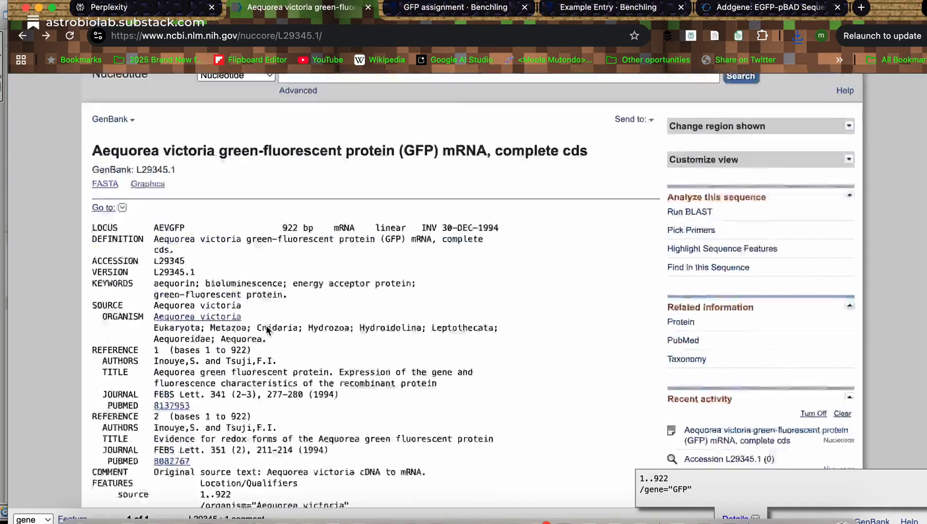
{"action": "left_click", "coordinate": [106, 280]}
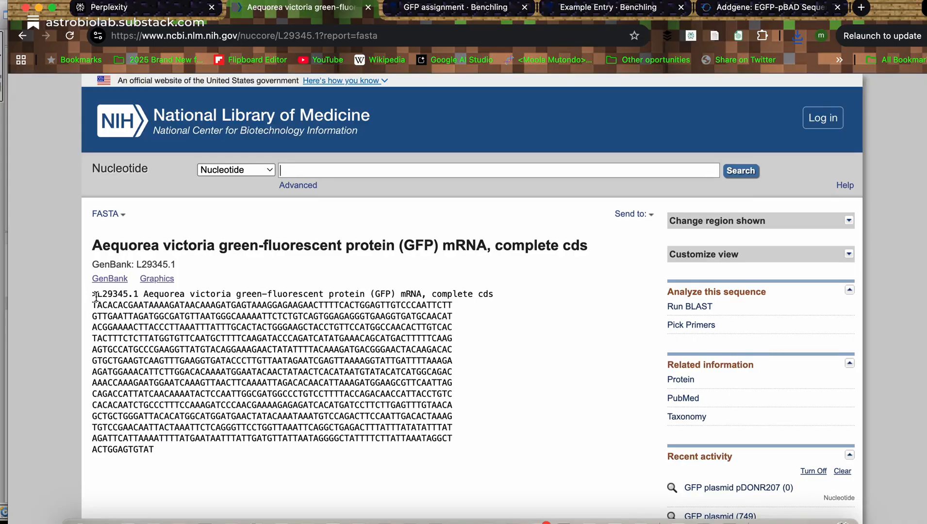
{"action": "left_click_drag", "start_coordinate": [92, 300], "coordinate": [166, 463]}
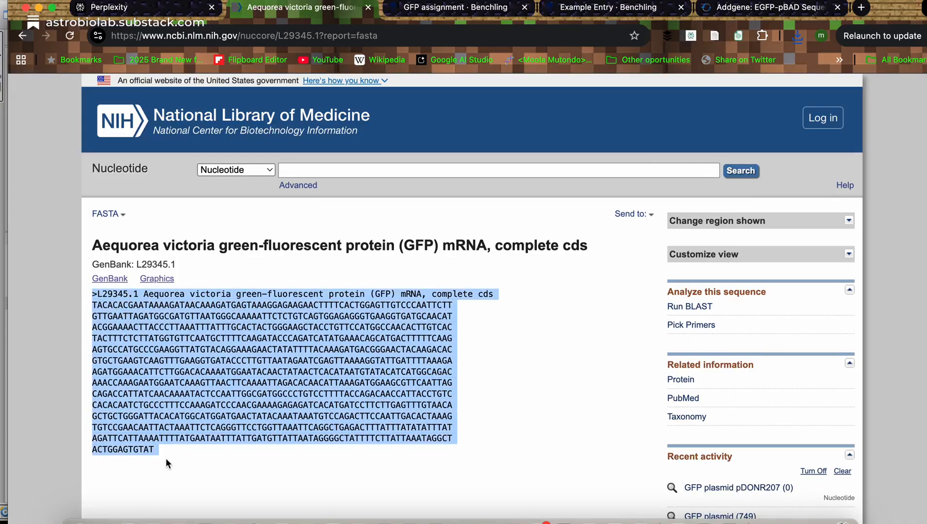
{"action": "left_click", "coordinate": [456, 7]}
{"action": "type", "text": ">L29345.1 Aequorea victoria green-fluorescent protein (GFP) mRNA, complete cds TACACACGAATAAAAGATAACAAAGATGAGTAAAGGAGAAGAACTTTTCACTGGAGTTGTCCCAATTCTT GTTGAATTAGATGGCGATGTTAATGGGCAAAAATTCTCTGTCAGTGGAGAGGGTGAAGGTGATGCAACAT ACGGAAAACTTACCCTTAAATTTATTTGCACTACTGGGAAGCTACCTGTTCCATGGCCAACACTTGTCAC TACTTTCTCTTATGGTGTTCAATGCTTTTCAAGATACCCAGATCATATGAAACAGCATGACTTTTTCAAG AGTGCCATGCCCGAAGGTTATGTACAGGAAAGAACTATATTTTACAAAGATGACGGGAACTACAAGACAC GTGCTGAAGTCAAGTTTGAAGGTGATACCCTTGTTAATAGAATCGAGTTAAAAGGTATTGATTTTAAAGA AGATGGAAACATTCTTGGACACAAAATGGAATACAACTATAACTCACATAATGTATACATCATGGCAGAC AAACCAAAGAATGGAATCAAAGTTAACTTCAAAATTAGACACAACATTAAAGATGGAAGCGTTCAATTAG CAGACCATTATCAACAAAATACTCCAATTGGCGATGGCCCTGTCCTTTTACCAGACAACCATTACCTGTC CACACAATCTGCCCTTTCCAAAGATCCCAACGAAAAGAGAGATCACATGATCCTTCTTGAGTTTGTAACA GCTGCTGGGATTACACATGGCATGGATGAACTATACAAATAAATGTCCAGACTTCCAATTGACACTAAAG TGTCCGAACAATTACTAAATTCTCAGGGTTCCTGGTTAAATTCAGGCTGAGACTTTATTTATATATTTAT AGATTCATTAAAATTTTATGAATAATTTATTGATGTTATTAATAGGGGCTATTTTCTTATTAAATAGGCT ACTGGAGTGTAT"}
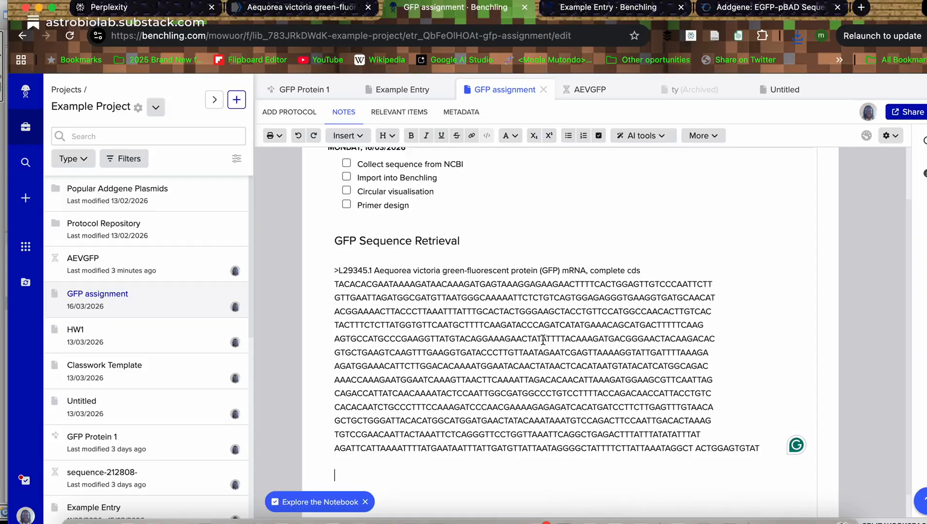
{"action": "left_click", "coordinate": [346, 135]}
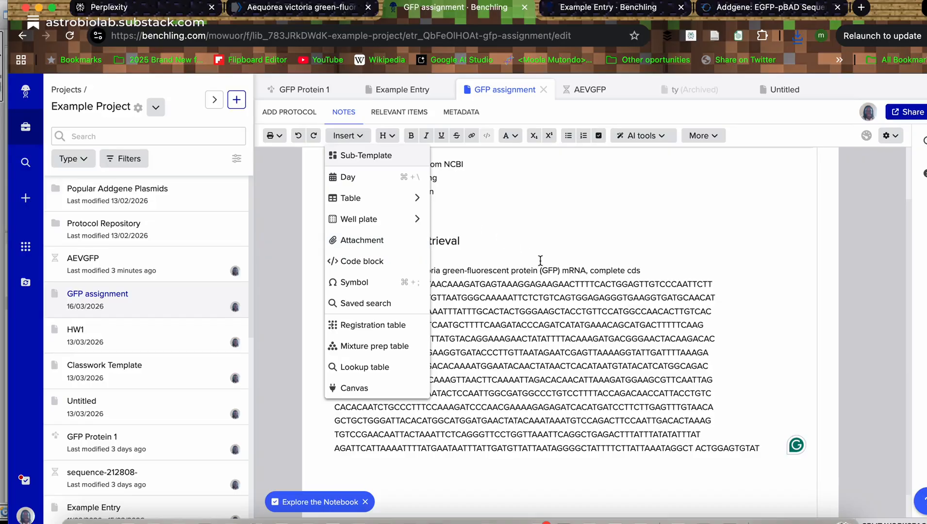
{"action": "left_click", "coordinate": [571, 236]}
{"action": "scroll", "coordinate": [491, 339], "scroll_direction": "down", "scroll_amount": 1}
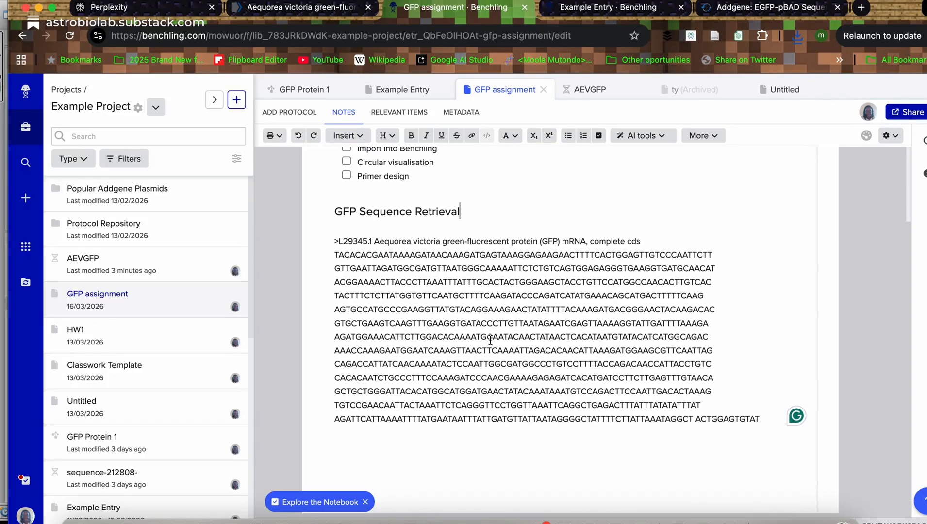
{"action": "scroll", "coordinate": [490, 340], "scroll_direction": "up", "scroll_amount": 3}
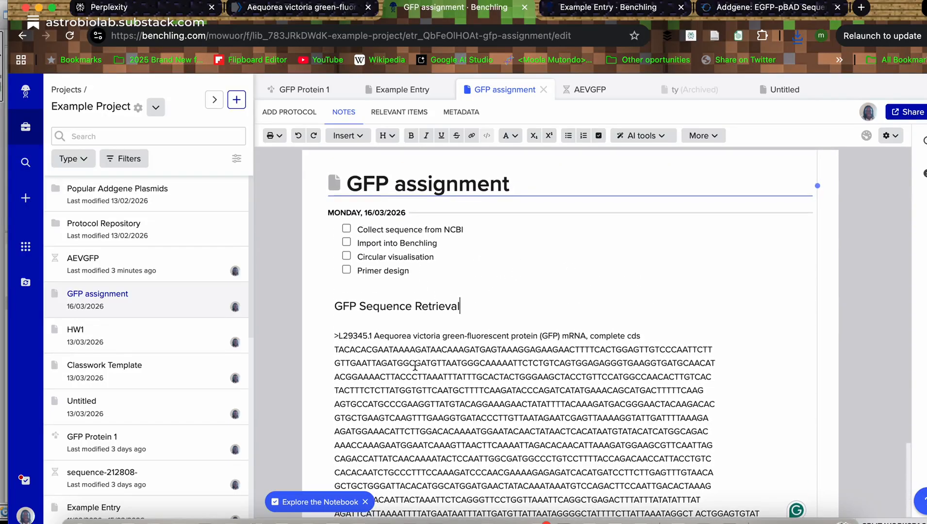
Step: Mark the checklist items "Collect sequence from NCBI" and "Import into Benchling" as done in the GFP assignment entry
{"action": "scroll", "coordinate": [413, 392], "scroll_direction": "down", "scroll_amount": 2}
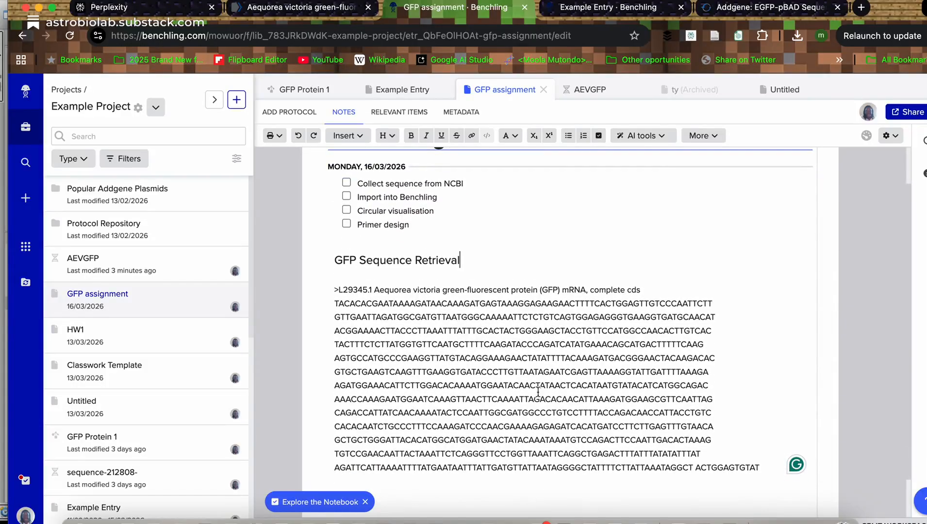
{"action": "left_click", "coordinate": [346, 183]}
{"action": "scroll", "coordinate": [528, 336], "scroll_direction": "down", "scroll_amount": 2}
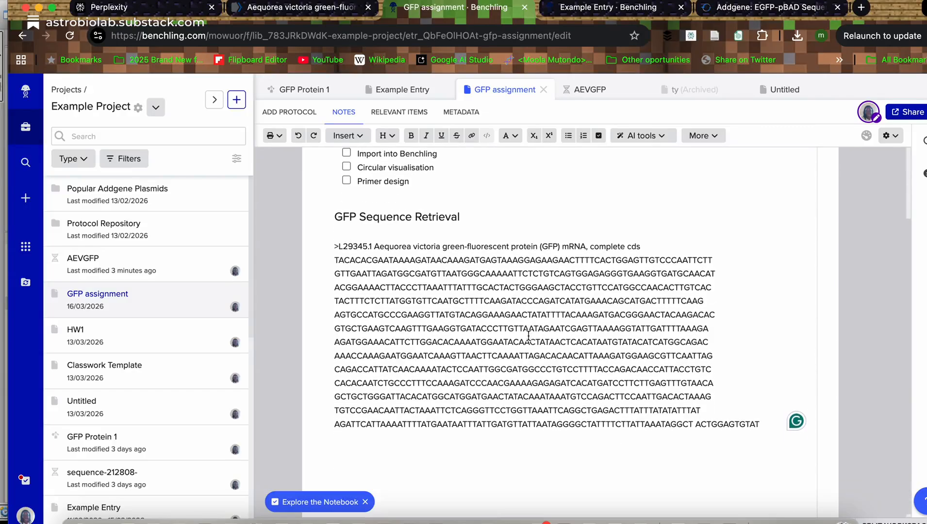
{"action": "scroll", "coordinate": [437, 242], "scroll_direction": "up", "scroll_amount": 2}
{"action": "scroll", "coordinate": [437, 241], "scroll_direction": "up", "scroll_amount": 1}
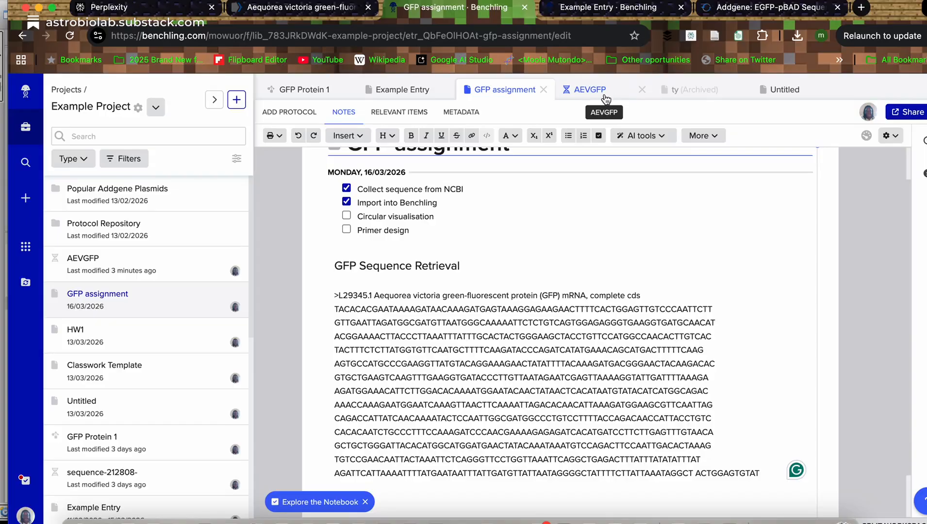
Step: Switch to the Addgene EGFP-pBAD sequences page and look over its full sequence section
{"action": "left_click", "coordinate": [292, 9]}
{"action": "left_click", "coordinate": [611, 7]}
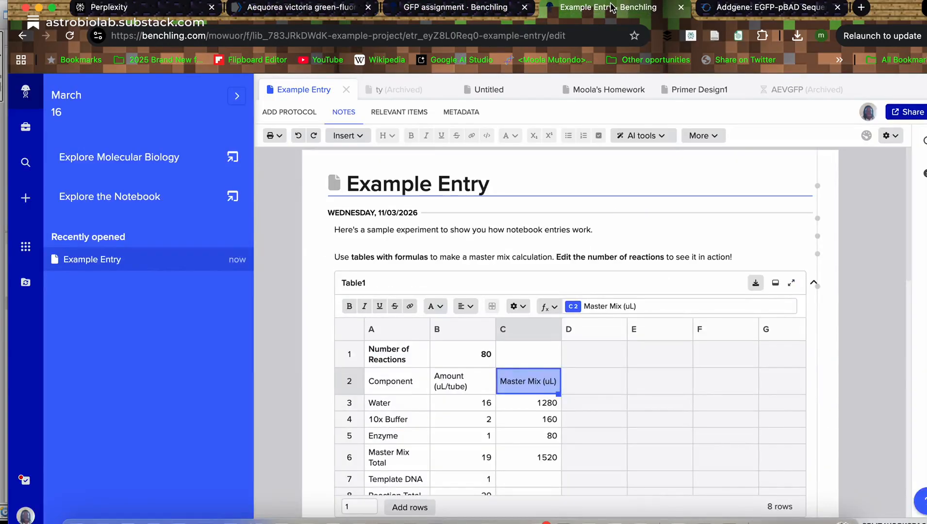
{"action": "left_click", "coordinate": [757, 8]}
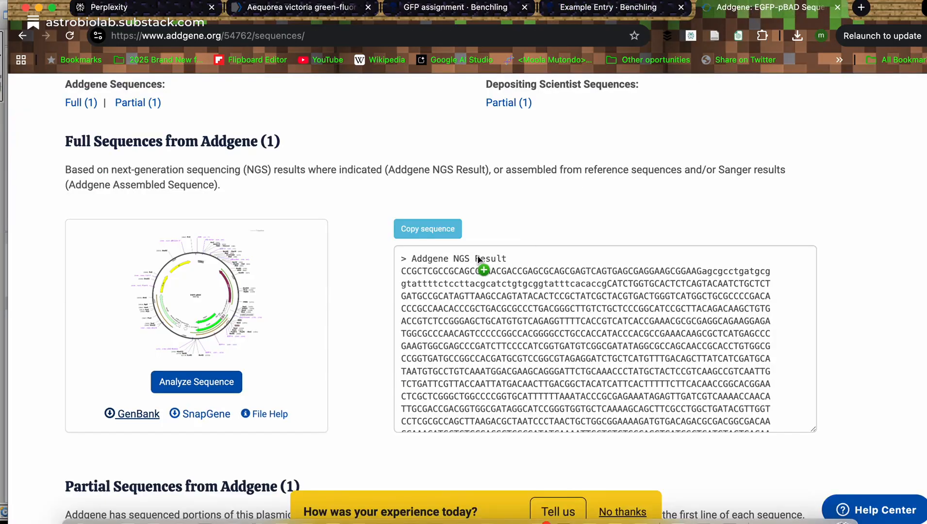
{"action": "scroll", "coordinate": [333, 336], "scroll_direction": "up", "scroll_amount": 5}
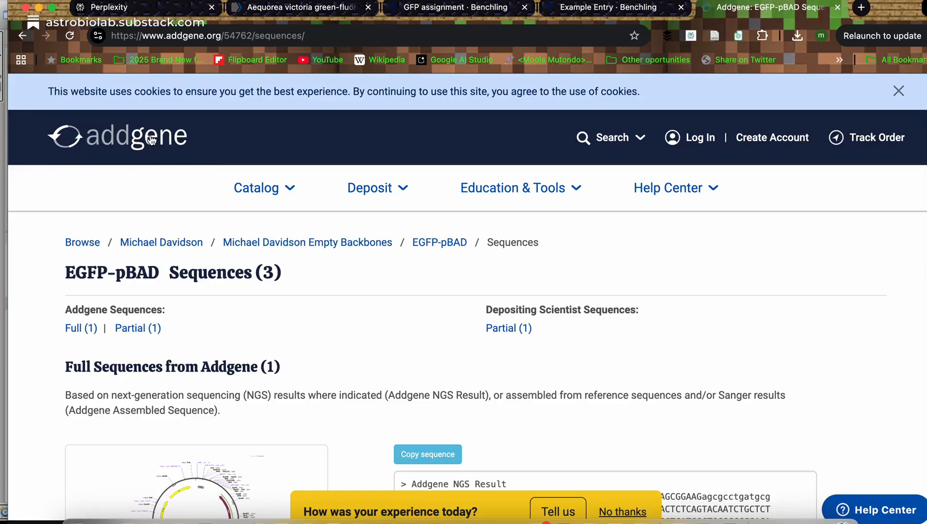
{"action": "scroll", "coordinate": [301, 277], "scroll_direction": "down", "scroll_amount": 4}
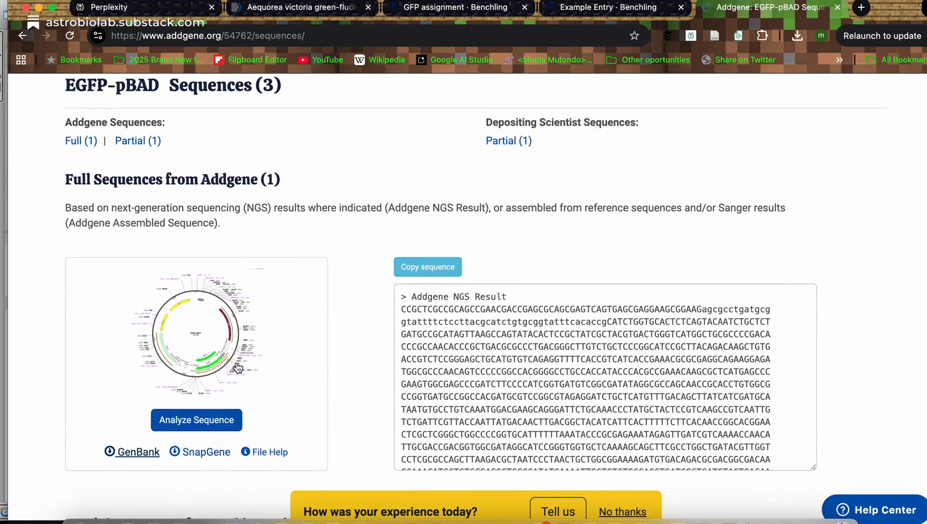
Step: Open the full EGFP-pBAD sequence in Addgene's Sequence Analyzer and examine the circular plasmid map
{"action": "left_click", "coordinate": [264, 346]}
{"action": "scroll", "coordinate": [271, 337], "scroll_direction": "down", "scroll_amount": 1}
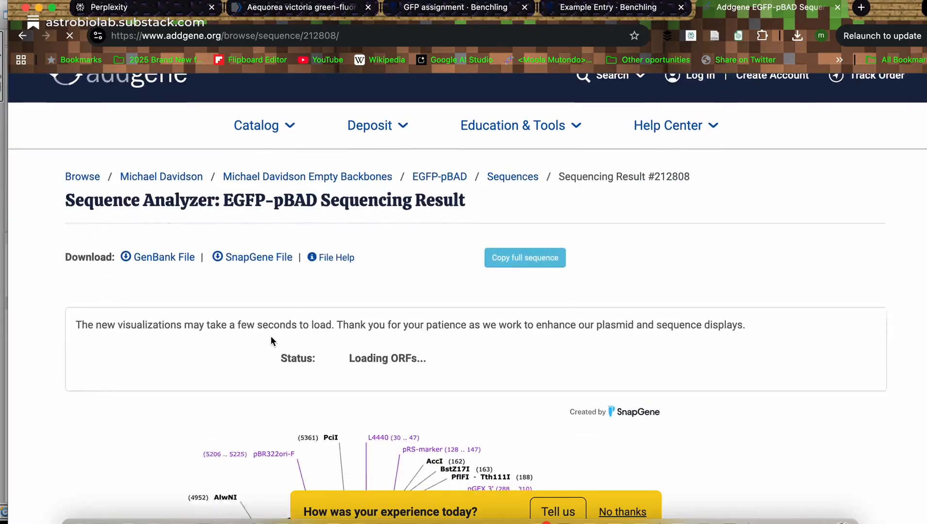
{"action": "scroll", "coordinate": [271, 336], "scroll_direction": "down", "scroll_amount": 1}
{"action": "scroll", "coordinate": [271, 336], "scroll_direction": "up", "scroll_amount": 2}
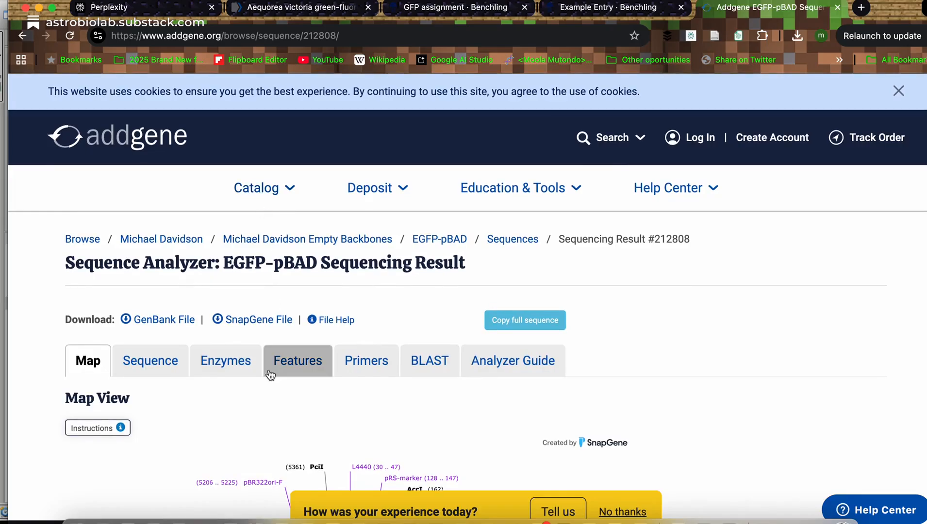
{"action": "scroll", "coordinate": [267, 373], "scroll_direction": "down", "scroll_amount": 3}
{"action": "scroll", "coordinate": [270, 374], "scroll_direction": "down", "scroll_amount": 5}
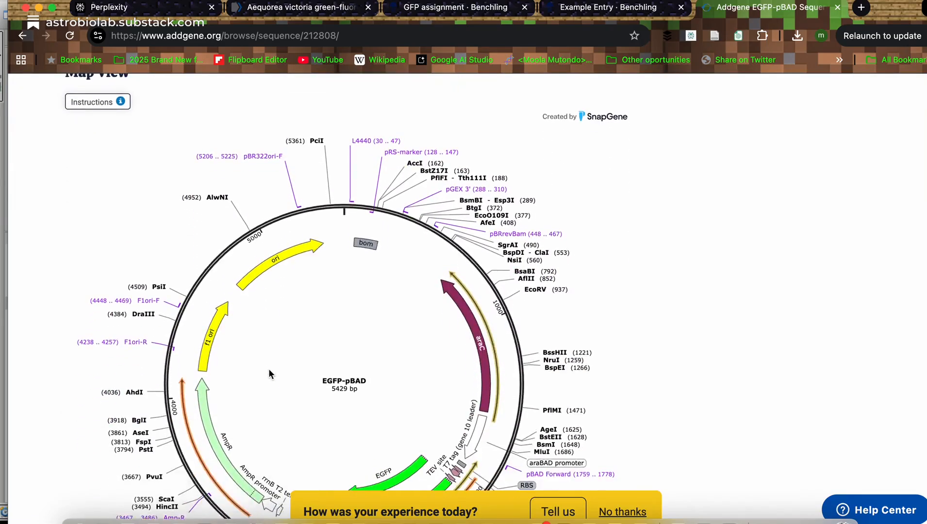
{"action": "scroll", "coordinate": [269, 371], "scroll_direction": "up", "scroll_amount": 3}
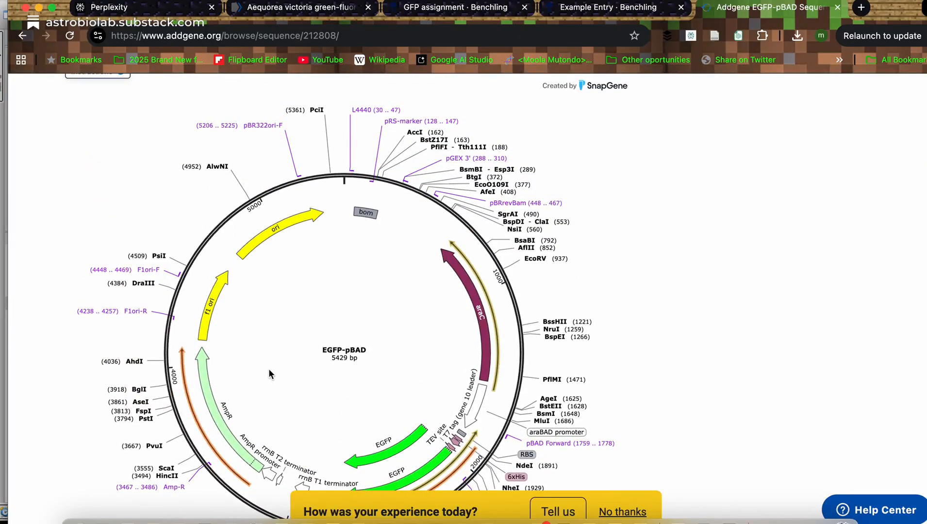
Step: Examine the EGFP, TEV site and AmpR features on the circular EGFP-pBAD map and the available download options
{"action": "scroll", "coordinate": [269, 373], "scroll_direction": "down", "scroll_amount": 2}
{"action": "scroll", "coordinate": [269, 369], "scroll_direction": "down", "scroll_amount": 1}
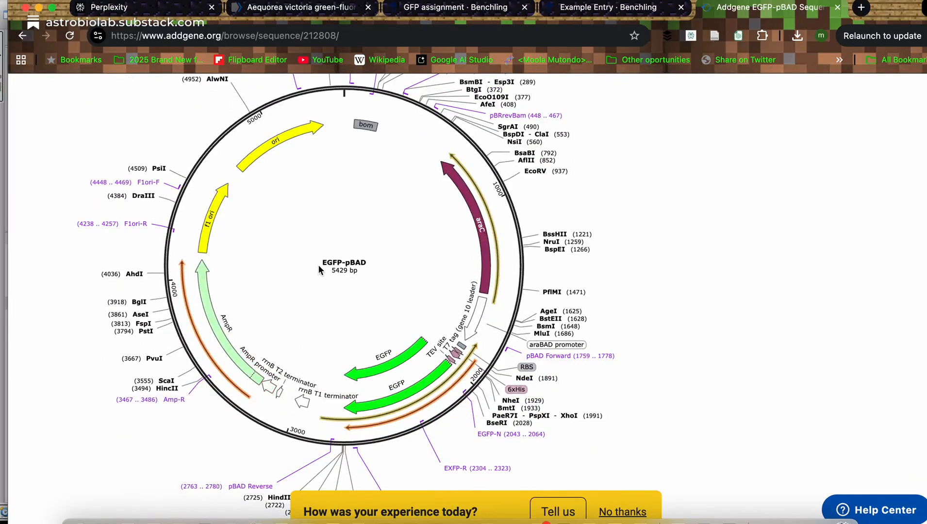
{"action": "mouse_move", "coordinate": [407, 362]}
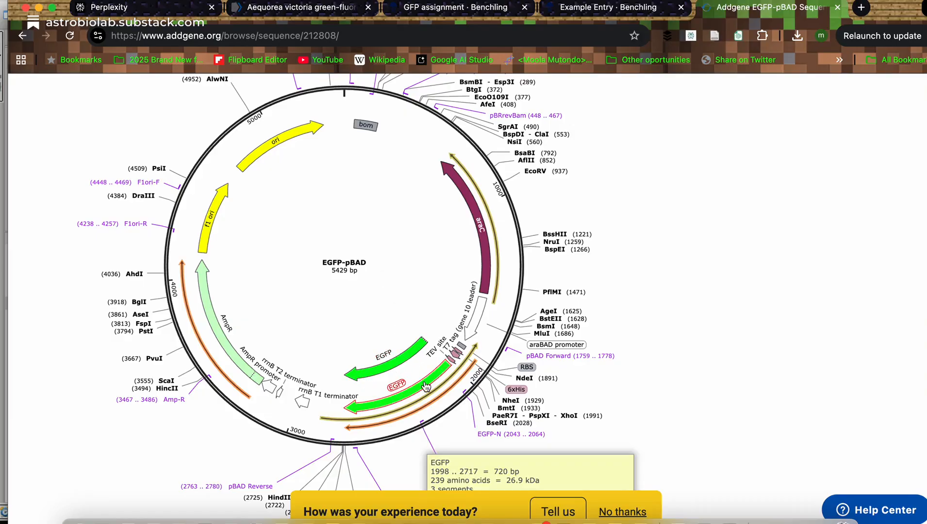
{"action": "mouse_move", "coordinate": [357, 403]}
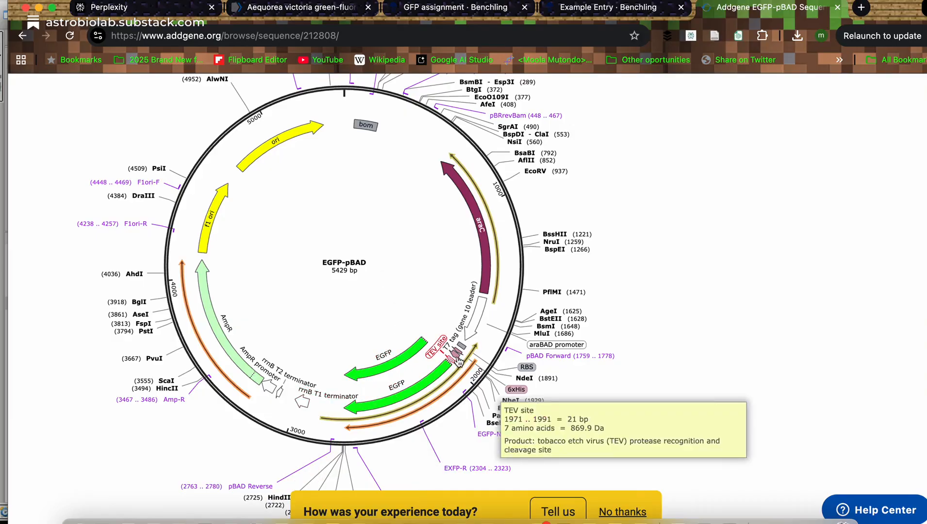
{"action": "mouse_move", "coordinate": [399, 405]}
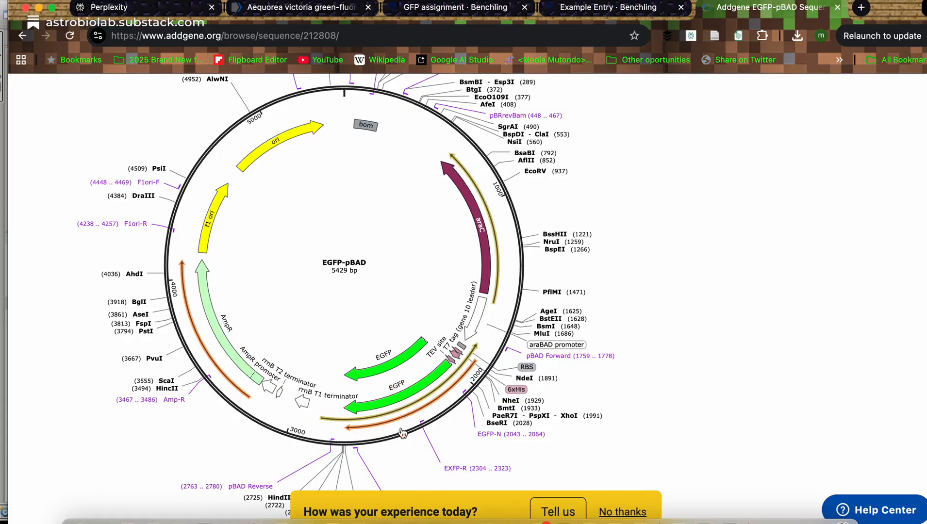
{"action": "mouse_move", "coordinate": [204, 309]}
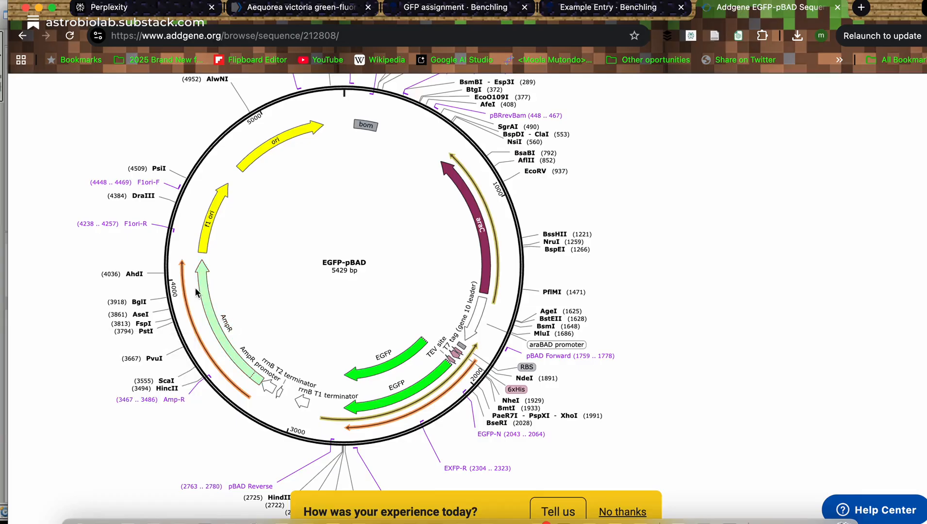
{"action": "mouse_move", "coordinate": [484, 213]}
{"action": "scroll", "coordinate": [455, 278], "scroll_direction": "up", "scroll_amount": 3}
{"action": "scroll", "coordinate": [456, 284], "scroll_direction": "up", "scroll_amount": 8}
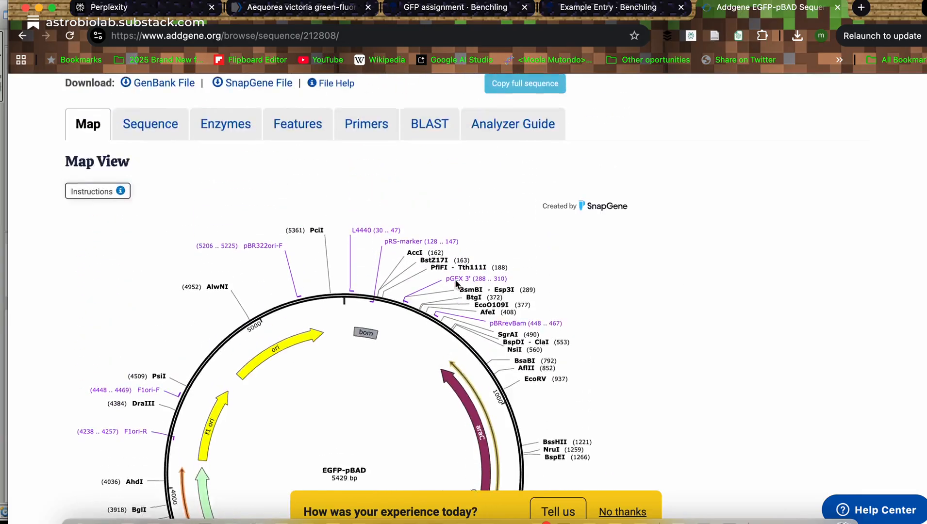
{"action": "scroll", "coordinate": [455, 285], "scroll_direction": "down", "scroll_amount": 5}
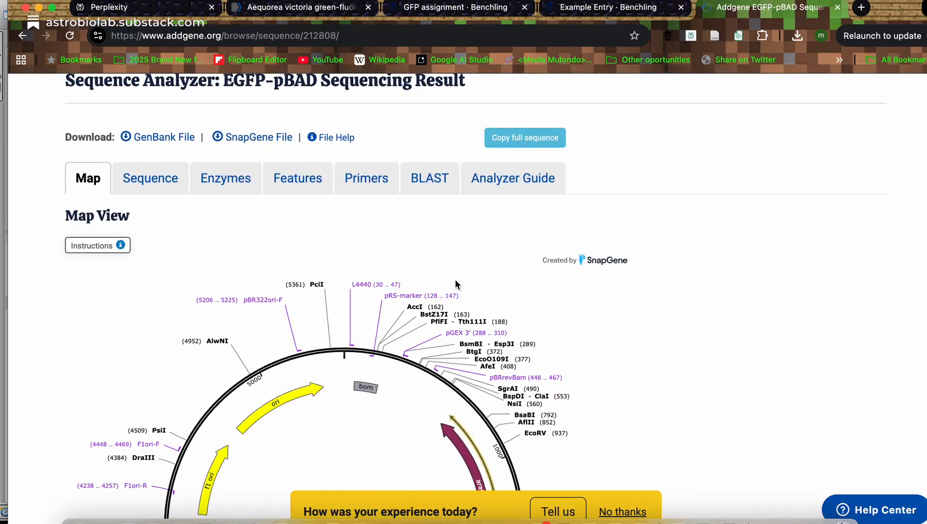
{"action": "scroll", "coordinate": [456, 284], "scroll_direction": "down", "scroll_amount": 1}
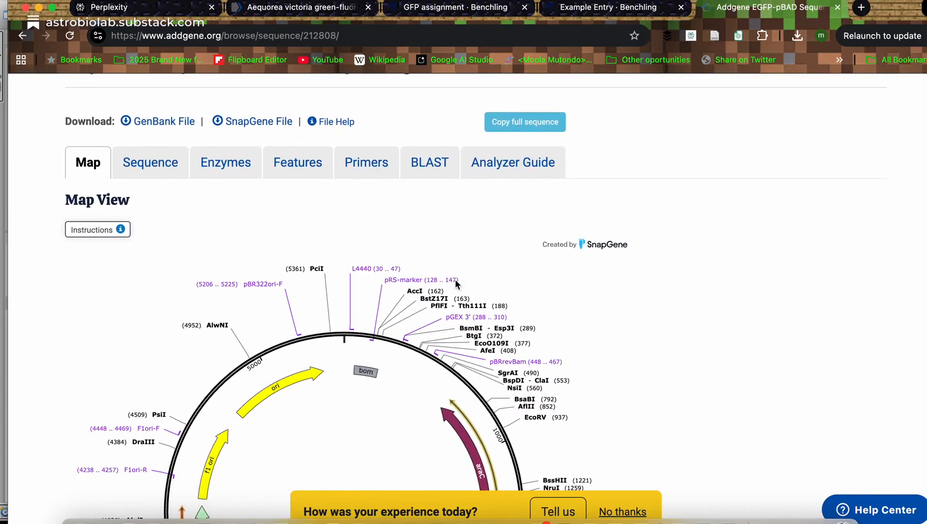
{"action": "scroll", "coordinate": [456, 282], "scroll_direction": "down", "scroll_amount": 2}
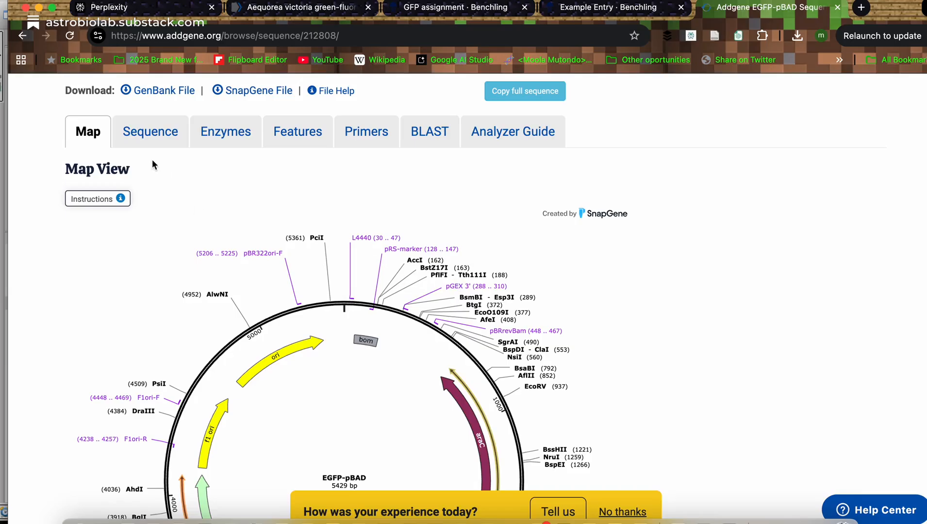
Step: Look through the annotated base-by-base sequence of EGFP-pBAD and return to its circular map
{"action": "left_click", "coordinate": [153, 135]}
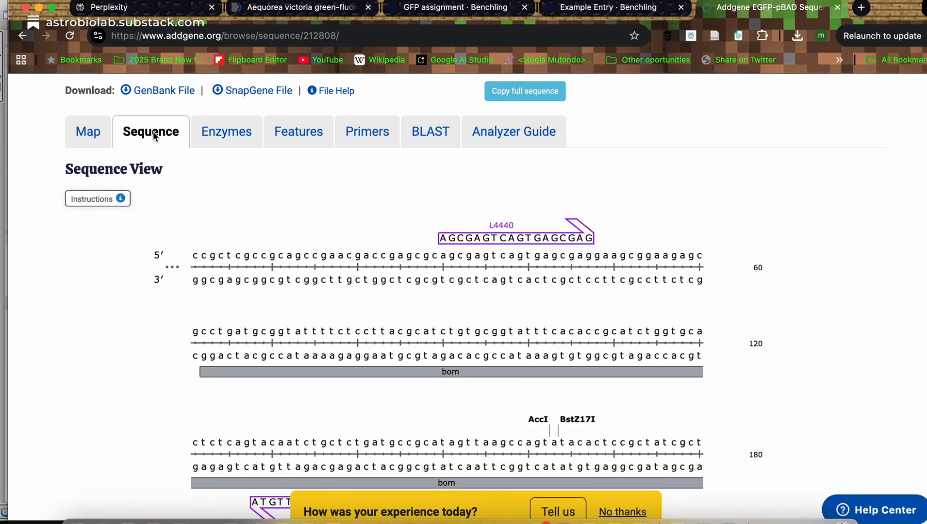
{"action": "scroll", "coordinate": [154, 136], "scroll_direction": "down", "scroll_amount": 12}
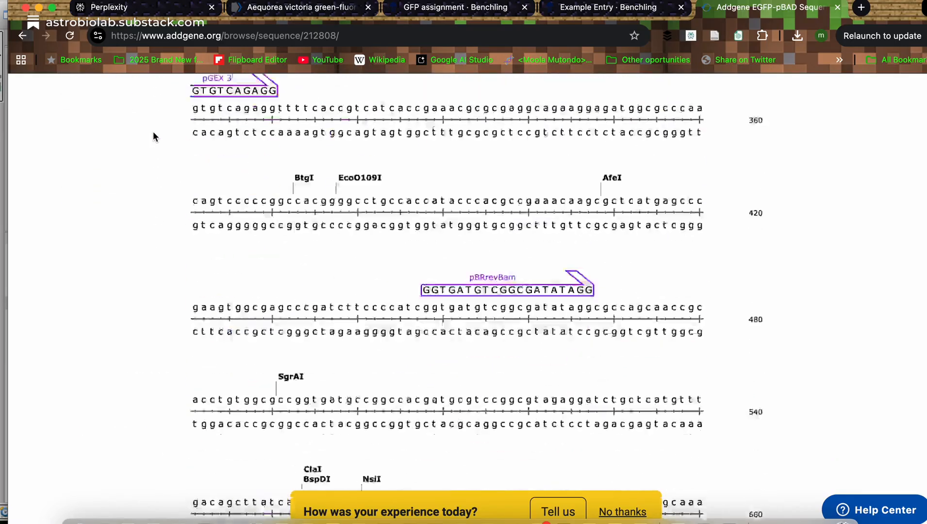
{"action": "scroll", "coordinate": [153, 131], "scroll_direction": "down", "scroll_amount": 10}
{"action": "scroll", "coordinate": [153, 131], "scroll_direction": "up", "scroll_amount": 8}
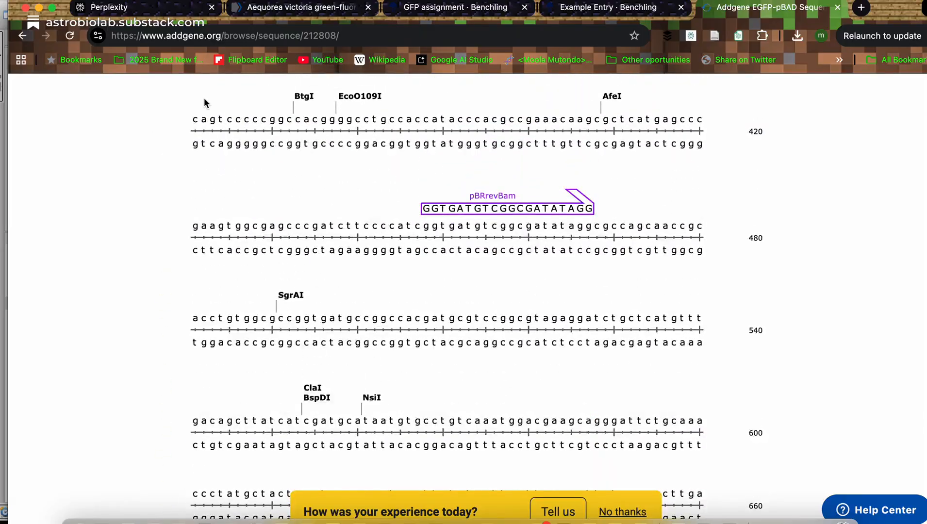
{"action": "scroll", "coordinate": [204, 99], "scroll_direction": "up", "scroll_amount": 14}
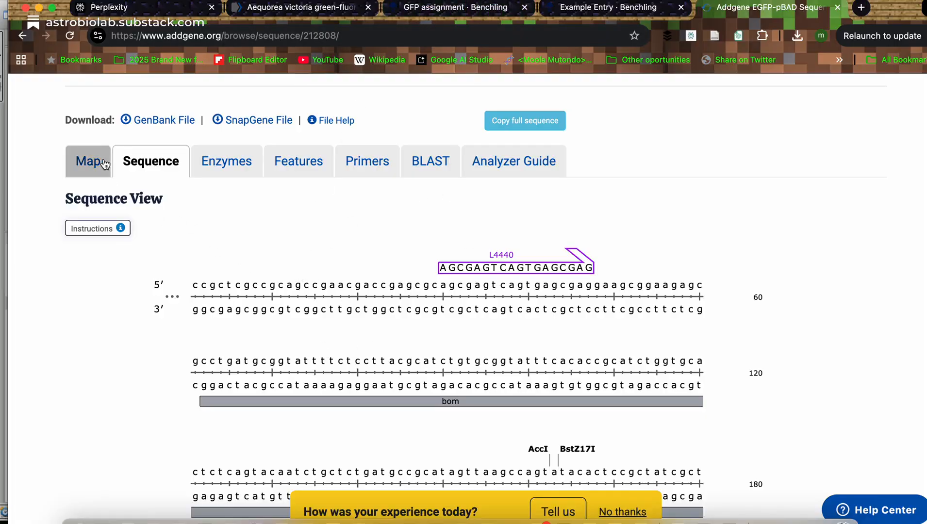
{"action": "left_click", "coordinate": [88, 161]}
{"action": "scroll", "coordinate": [166, 294], "scroll_direction": "down", "scroll_amount": 4}
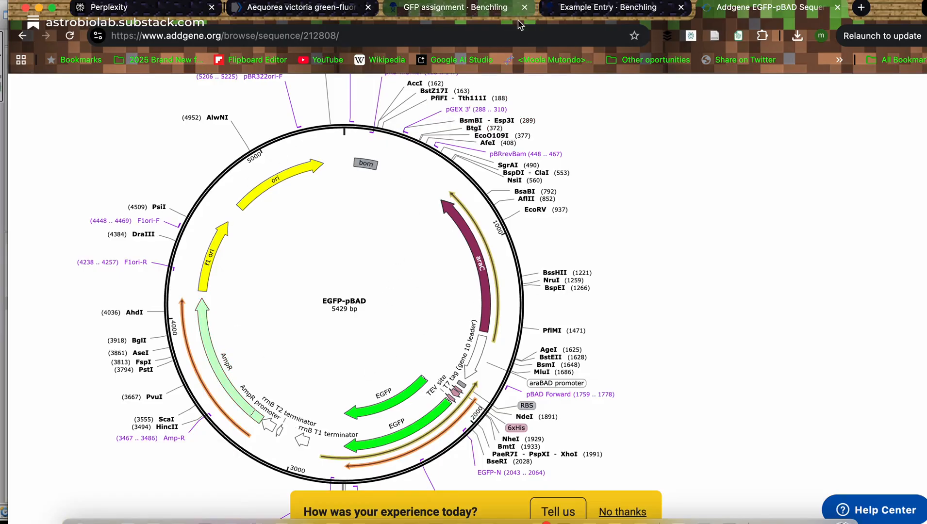
Step: Switch to the Benchling GFP assignment entry and add the heading "GFP in a Plasmid" below the pasted sequence, followed by an empty line
{"action": "left_click", "coordinate": [475, 11]}
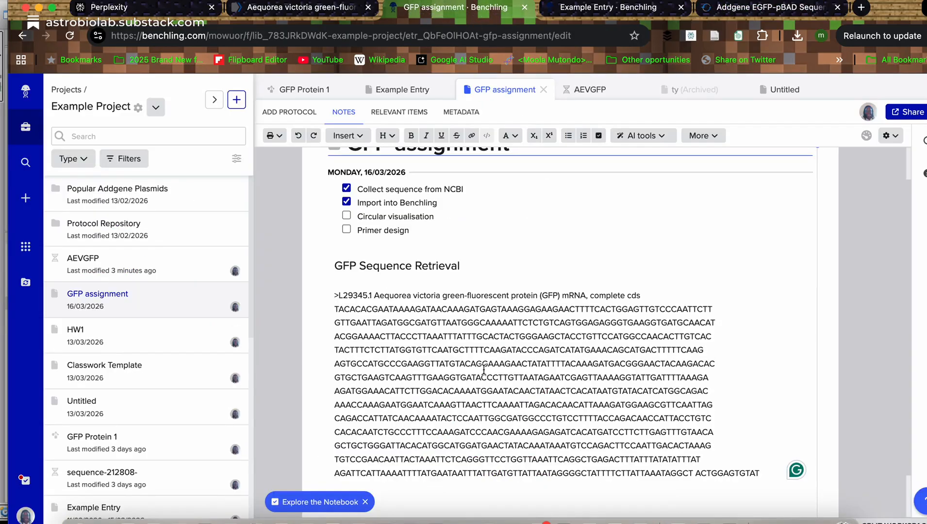
{"action": "scroll", "coordinate": [741, 434], "scroll_direction": "down", "scroll_amount": 2}
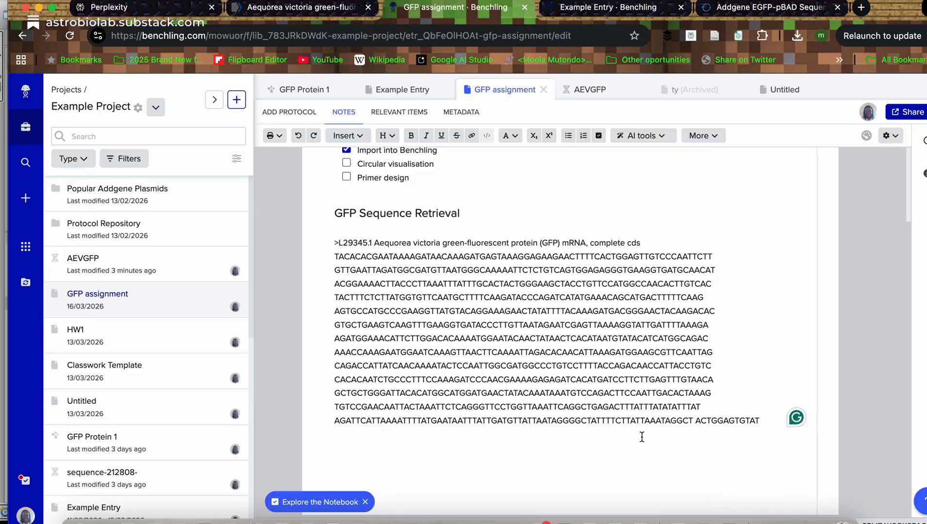
{"action": "key", "text": "Return"}
{"action": "key", "text": "Return"}
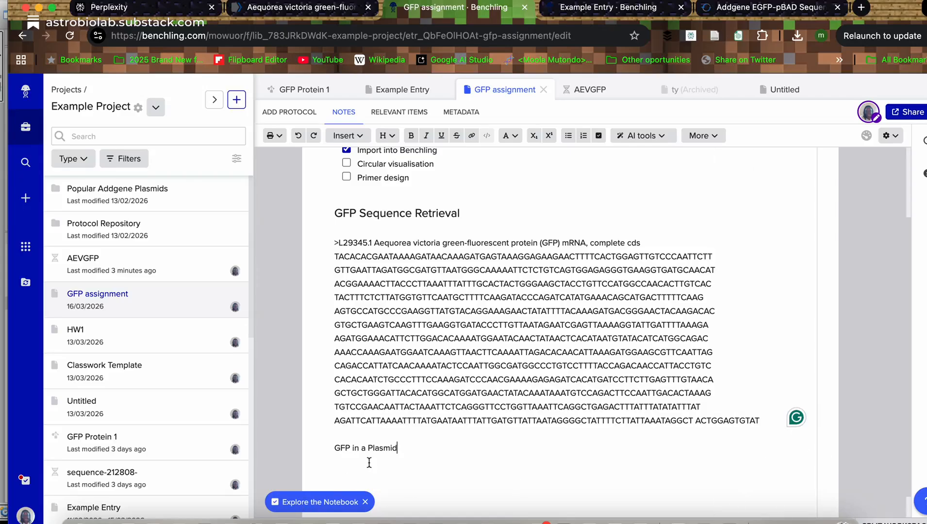
{"action": "left_click_drag", "start_coordinate": [403, 446], "coordinate": [312, 445]}
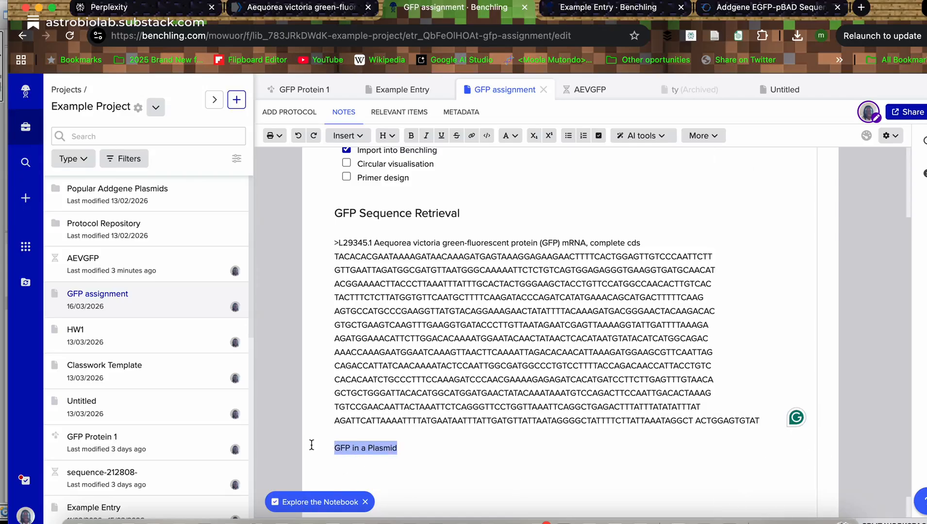
{"action": "left_click", "coordinate": [386, 135]}
{"action": "left_click", "coordinate": [410, 187]}
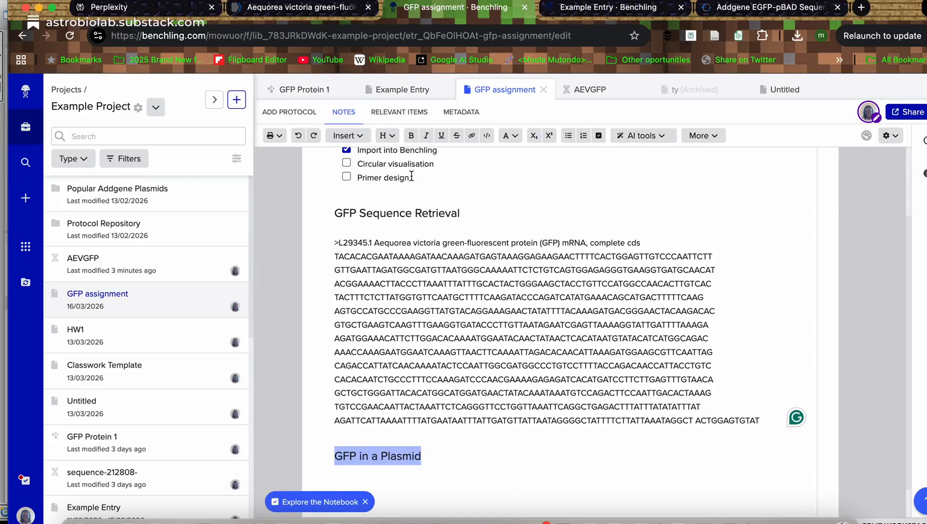
{"action": "left_click", "coordinate": [500, 462]}
{"action": "key", "text": "Return"}
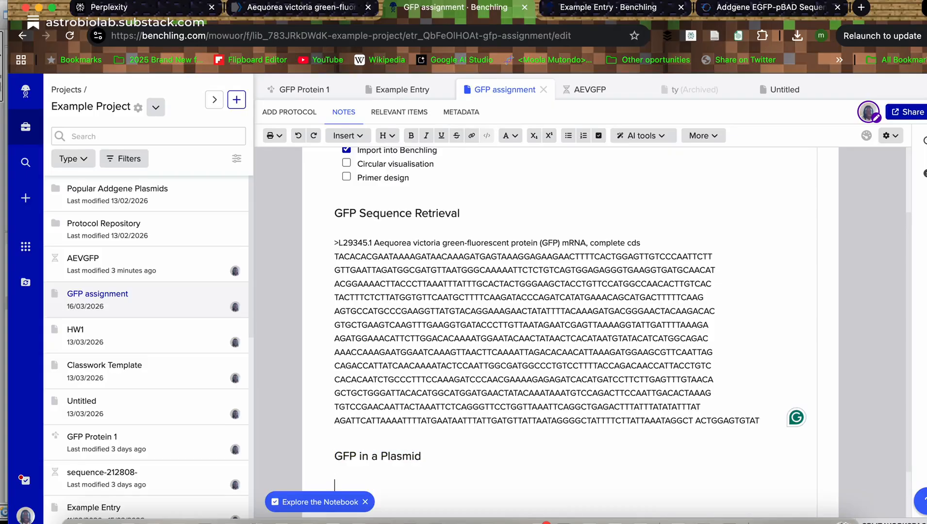
Step: Return to the Addgene EGFP-pBAD Sequence Analyzer page, look over the whole map and start downloading the GenBank file
{"action": "left_click", "coordinate": [608, 7]}
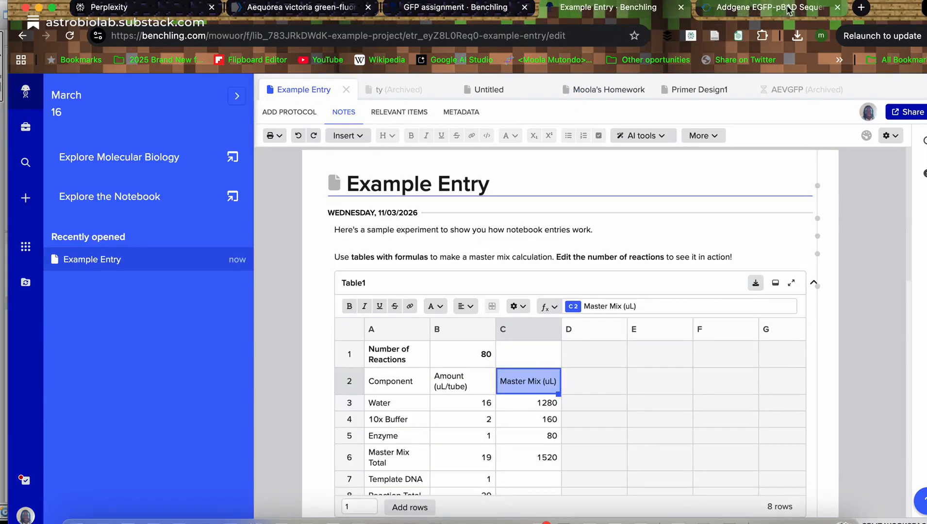
{"action": "left_click", "coordinate": [770, 6]}
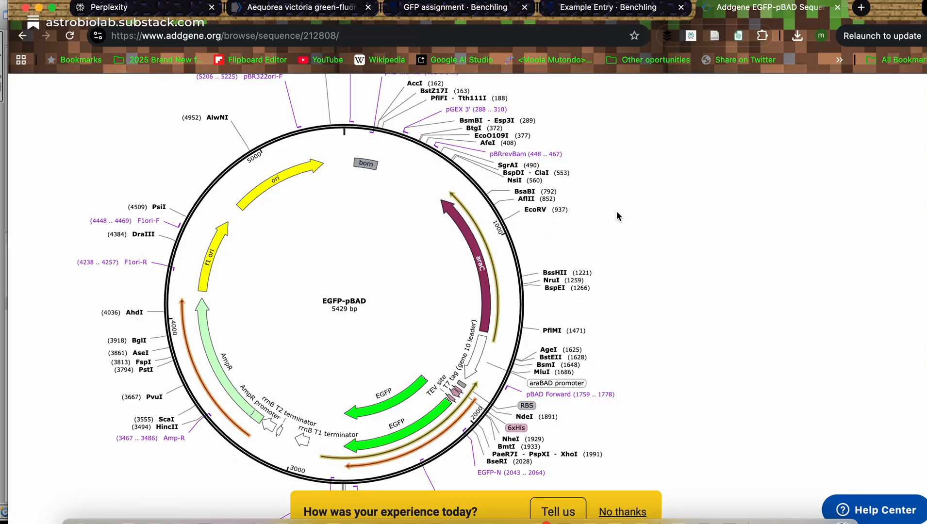
{"action": "scroll", "coordinate": [666, 346], "scroll_direction": "up", "scroll_amount": 5}
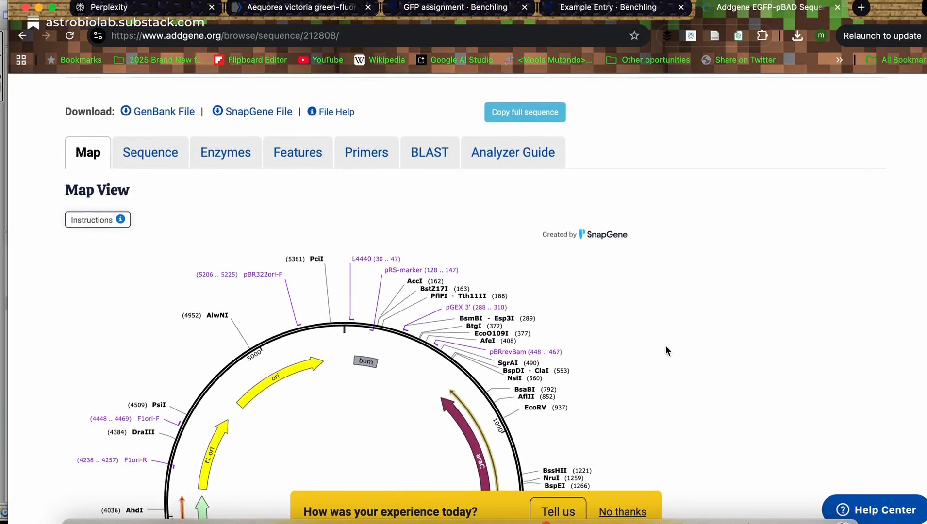
{"action": "scroll", "coordinate": [571, 330], "scroll_direction": "down", "scroll_amount": 1}
{"action": "scroll", "coordinate": [567, 326], "scroll_direction": "down", "scroll_amount": 10}
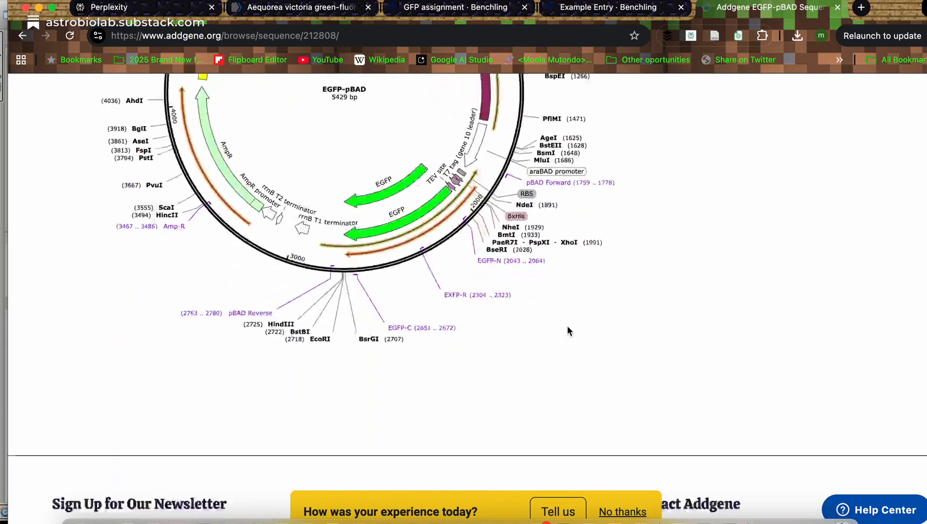
{"action": "scroll", "coordinate": [568, 331], "scroll_direction": "up", "scroll_amount": 8}
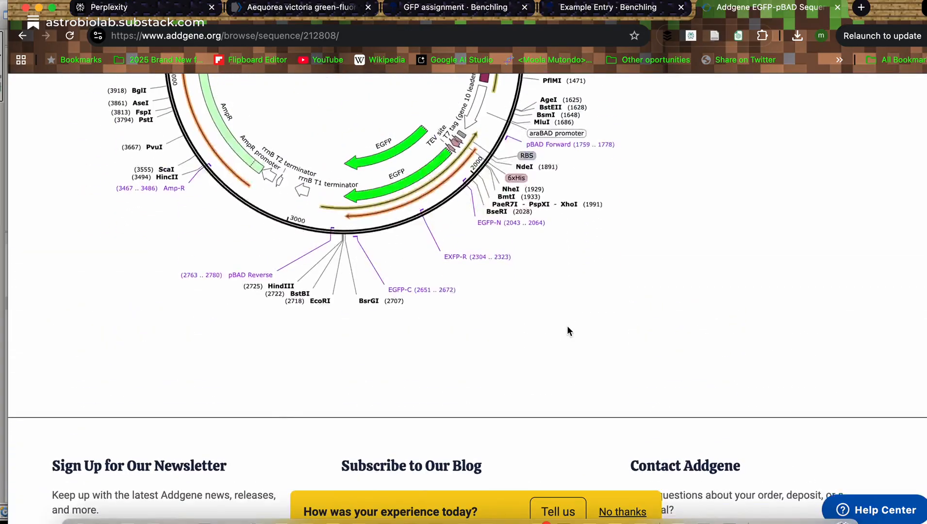
{"action": "scroll", "coordinate": [567, 325], "scroll_direction": "up", "scroll_amount": 4}
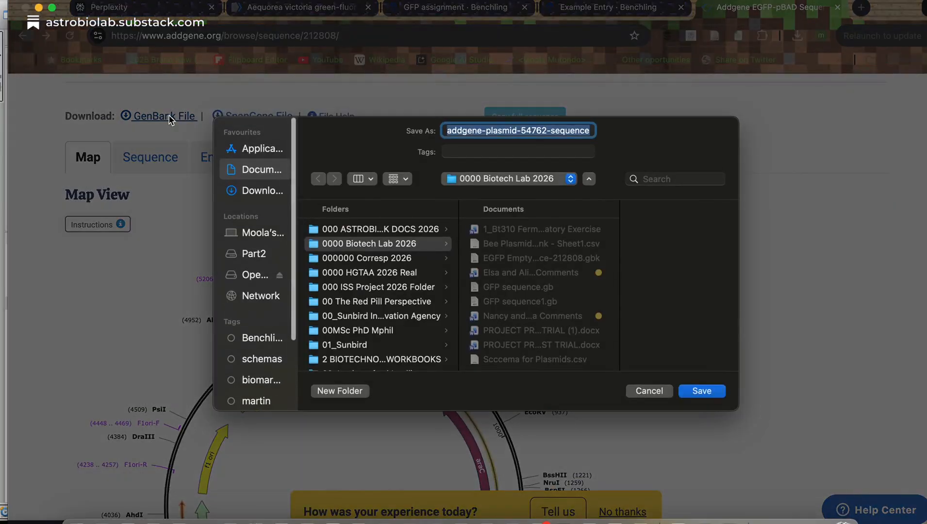
Step: Tag the GenBank download with Benchling, BT310 and sequence, and save it in the 0000 Biotech Lab 2026 folder
{"action": "left_click", "coordinate": [524, 152]}
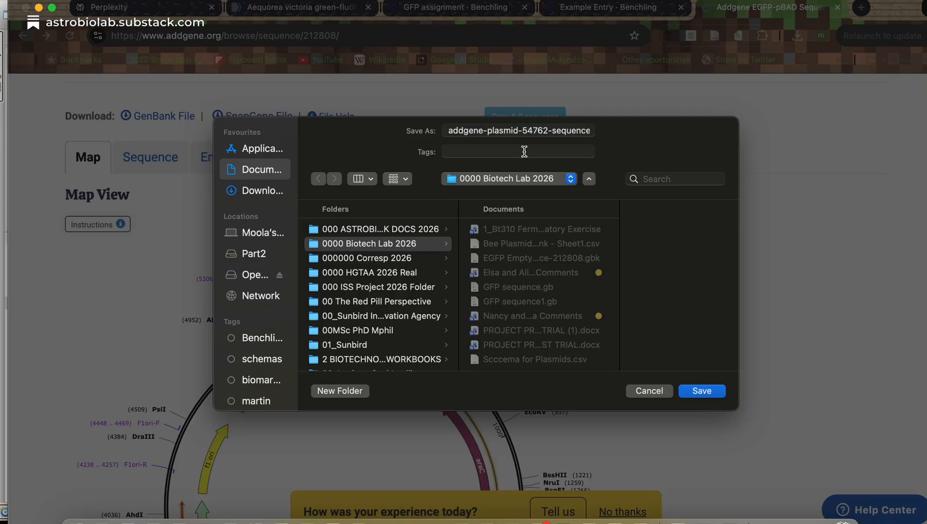
{"action": "left_click", "coordinate": [503, 180]}
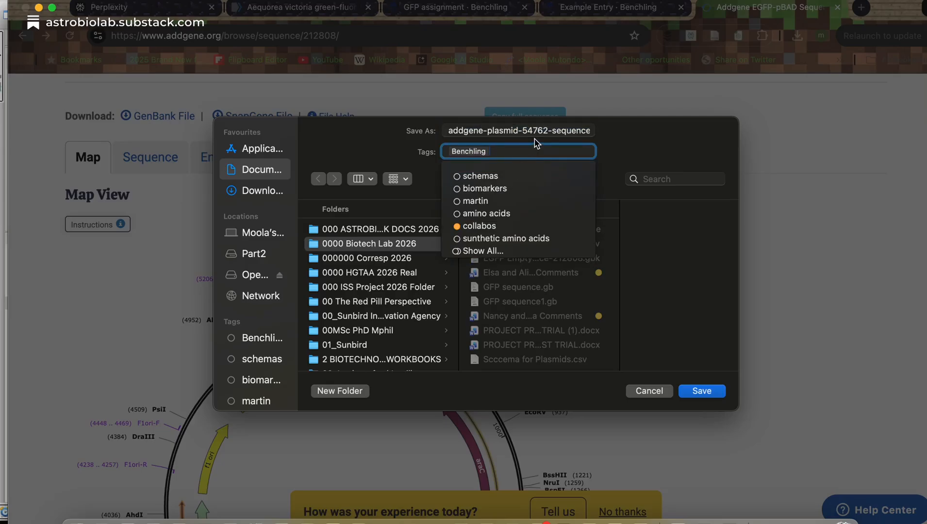
{"action": "type", "text": "bt310"}
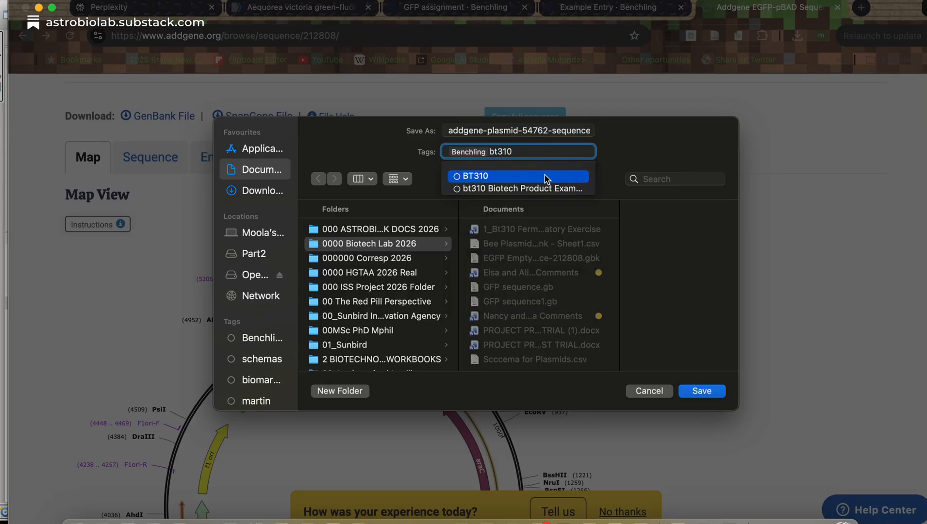
{"action": "left_click", "coordinate": [547, 177]}
{"action": "type", "text": "se"}
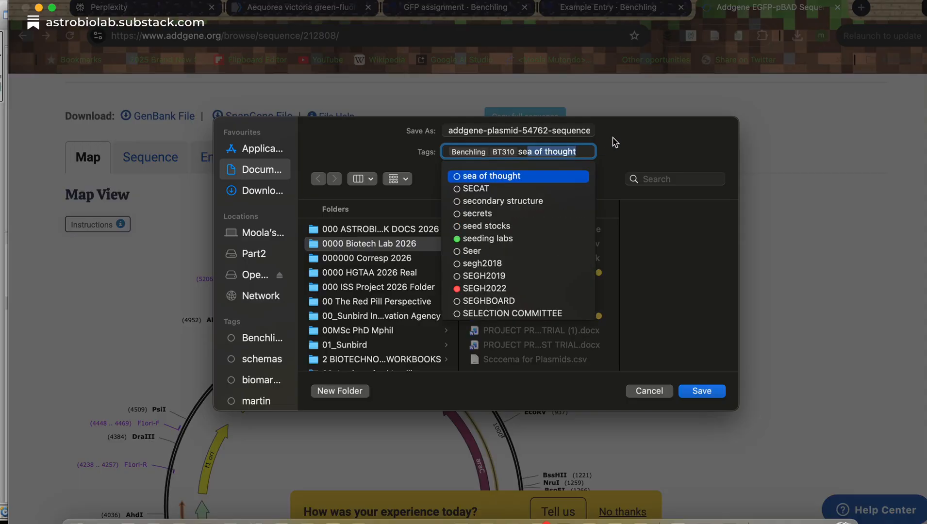
{"action": "type", "text": "q"}
{"action": "left_click", "coordinate": [574, 177]}
{"action": "left_click", "coordinate": [660, 140]}
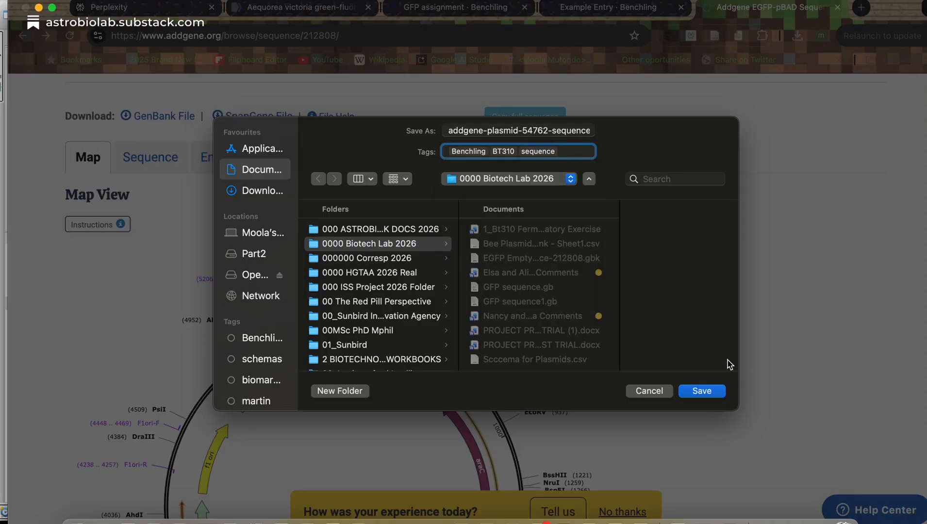
{"action": "left_click", "coordinate": [709, 394]}
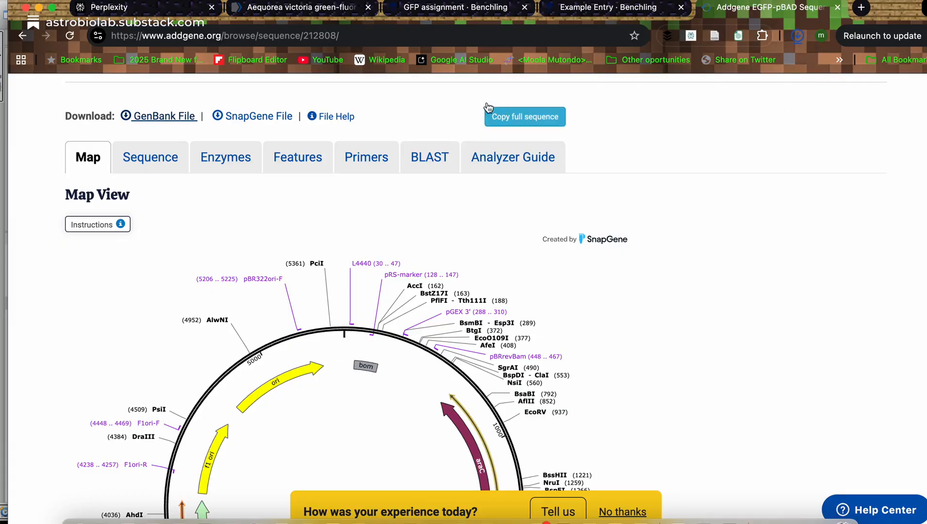
Step: Switch to Benchling and upload the GenBank file "EGFP Empty backbone addgene-plasmid-54762-sequence-212808.gbk" as a DNA sequence into Example Project
{"action": "left_click", "coordinate": [455, 7]}
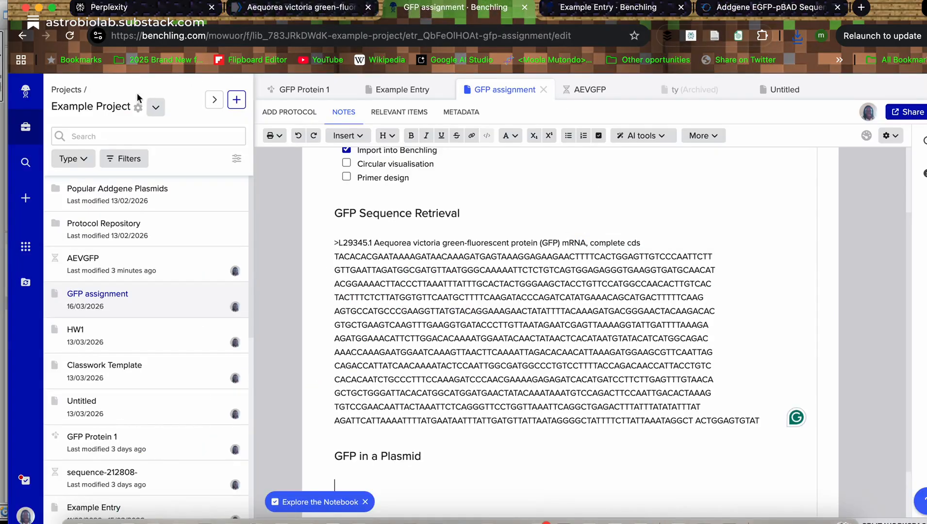
{"action": "left_click", "coordinate": [25, 196]}
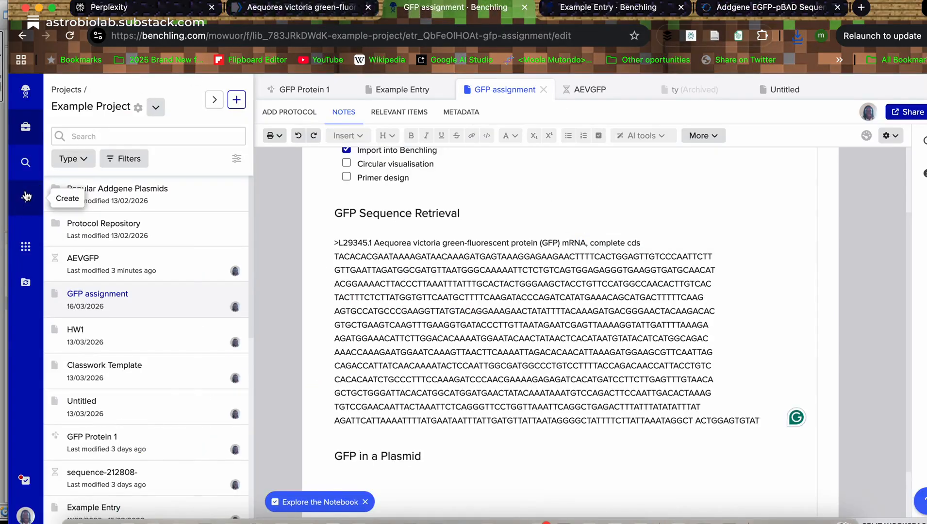
{"action": "mouse_move", "coordinate": [151, 327]}
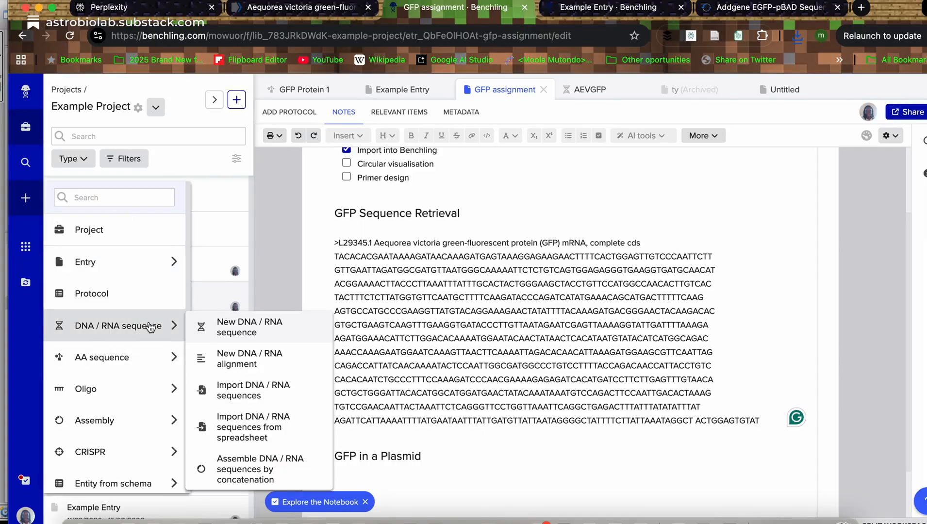
{"action": "left_click", "coordinate": [245, 330]}
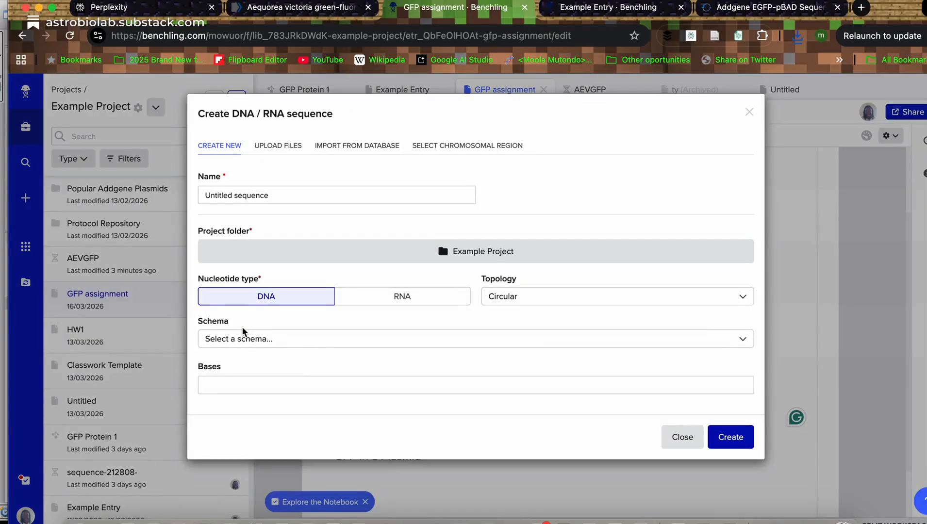
{"action": "left_click", "coordinate": [284, 146]}
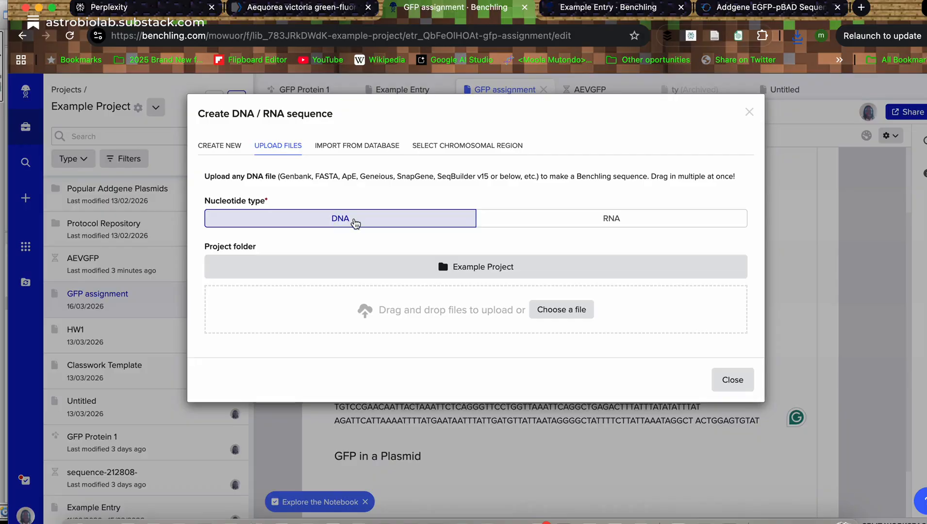
{"action": "left_click", "coordinate": [542, 311]}
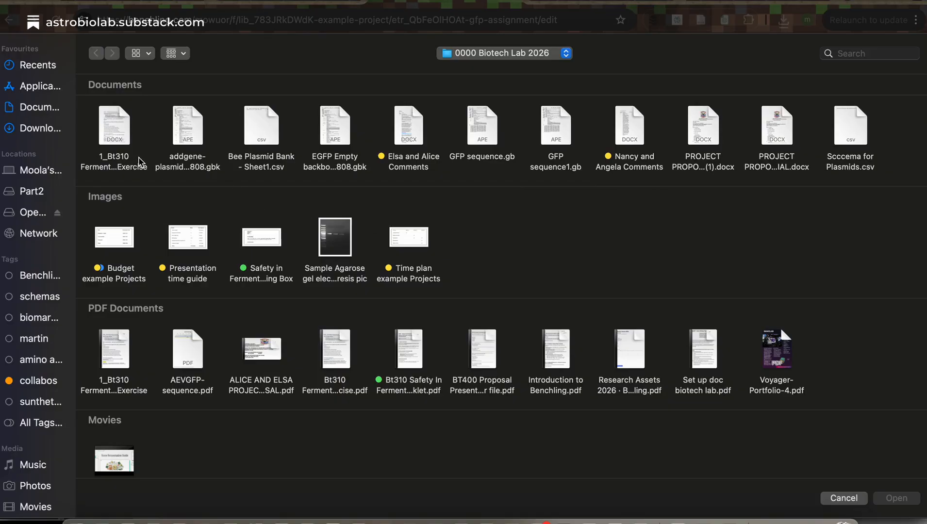
{"action": "left_click", "coordinate": [344, 173]}
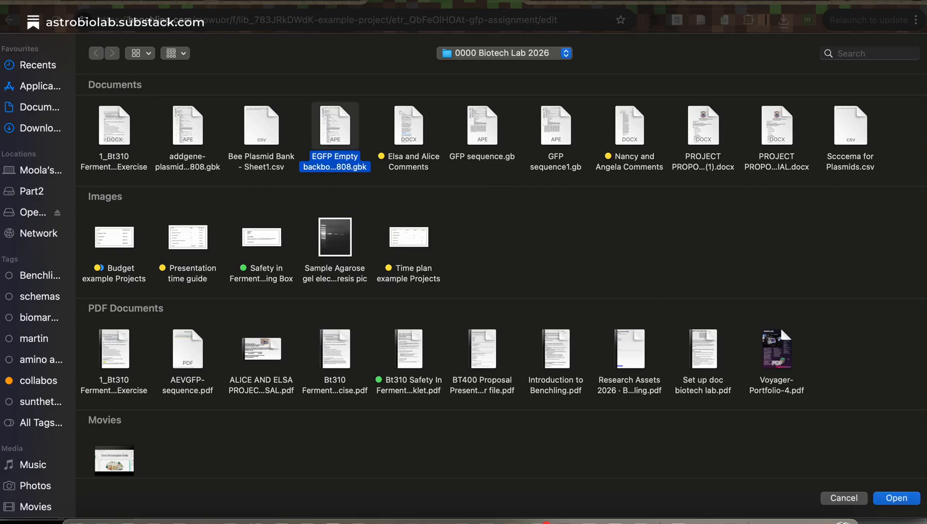
{"action": "left_click", "coordinate": [892, 500]}
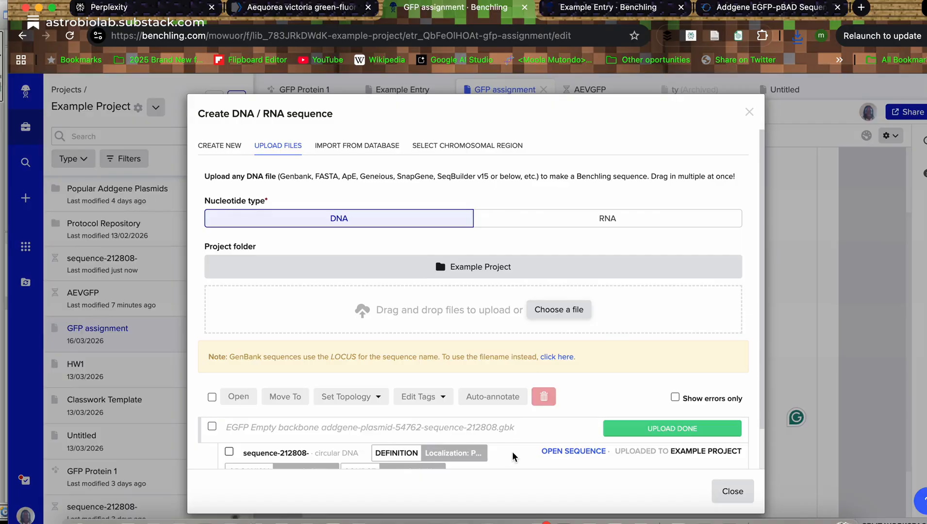
Step: Review and select the uploaded EGFP backbone sequence, and close the upload dialog to view its sequence and plasmid maps
{"action": "scroll", "coordinate": [514, 456], "scroll_direction": "down", "scroll_amount": 2}
{"action": "left_click", "coordinate": [213, 353]}
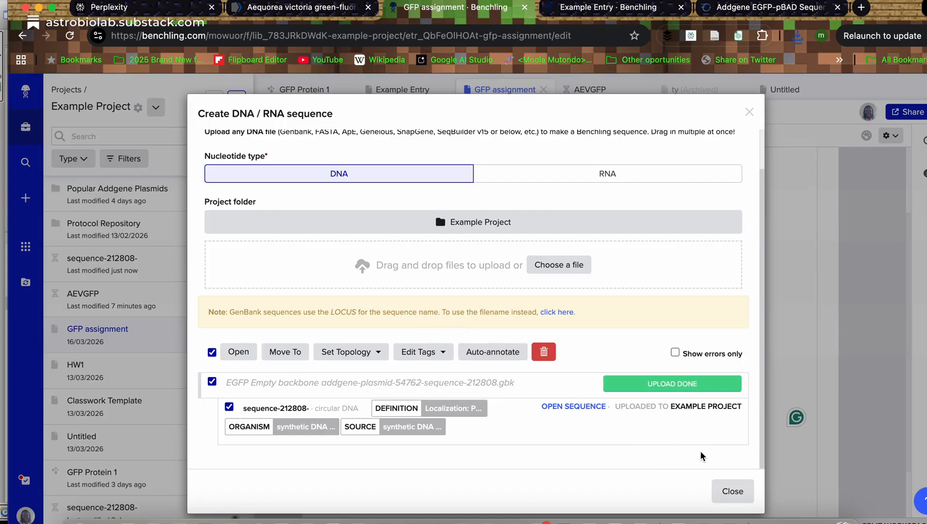
{"action": "scroll", "coordinate": [335, 192], "scroll_direction": "up", "scroll_amount": 2}
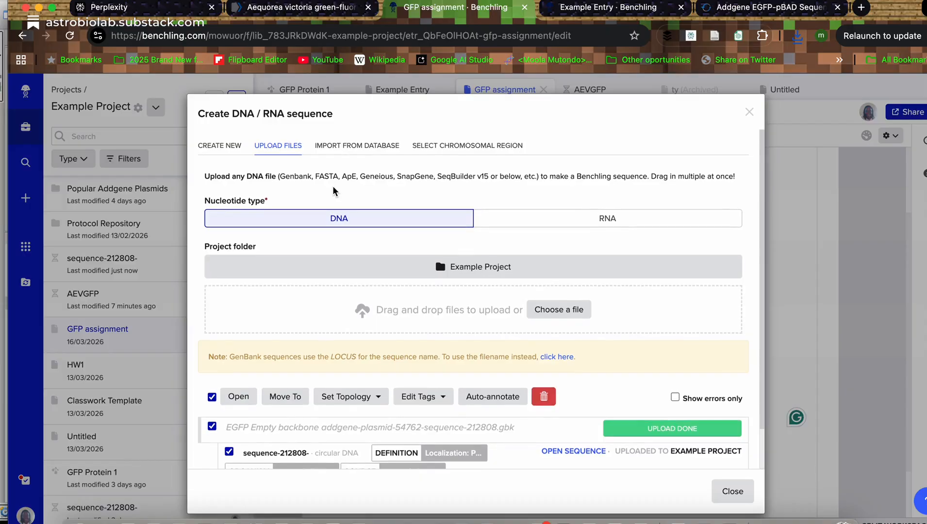
{"action": "scroll", "coordinate": [335, 192], "scroll_direction": "down", "scroll_amount": 2}
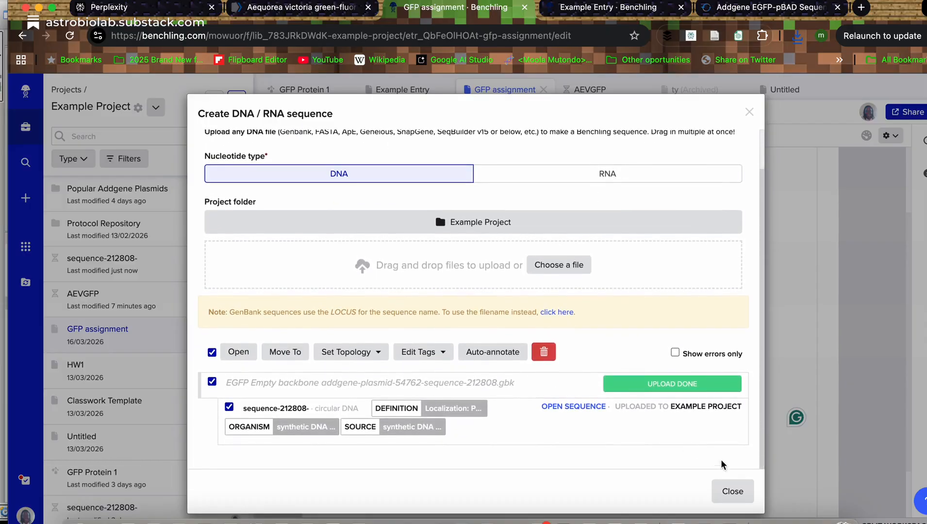
{"action": "left_click", "coordinate": [730, 492]}
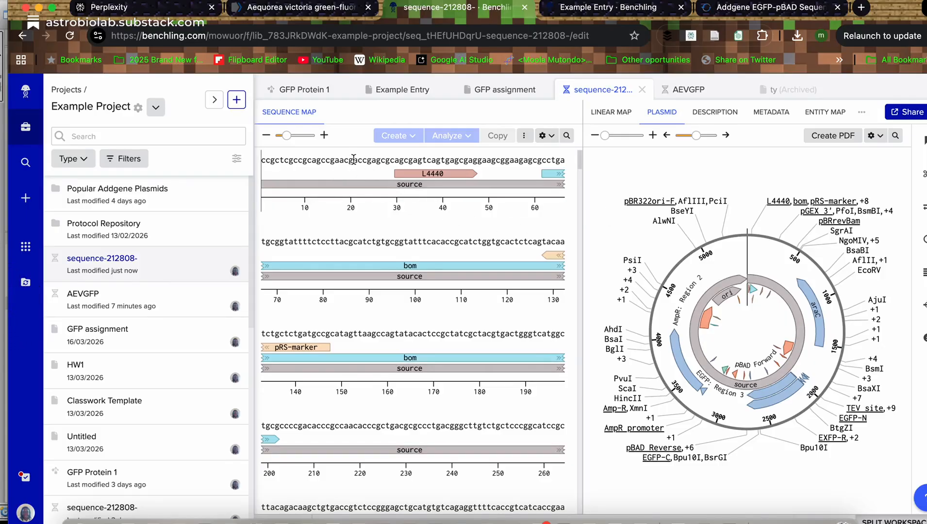
Step: Inspect the L4440, bom and pRS-marker annotations in the sequence map and the araC gene on the plasmid map
{"action": "left_click_drag", "start_coordinate": [353, 161], "coordinate": [506, 162]}
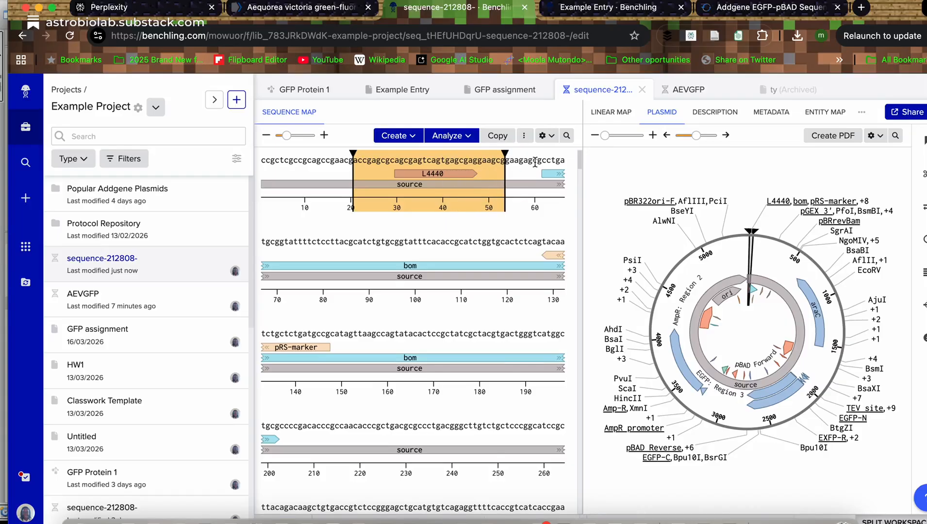
{"action": "left_click", "coordinate": [451, 176]}
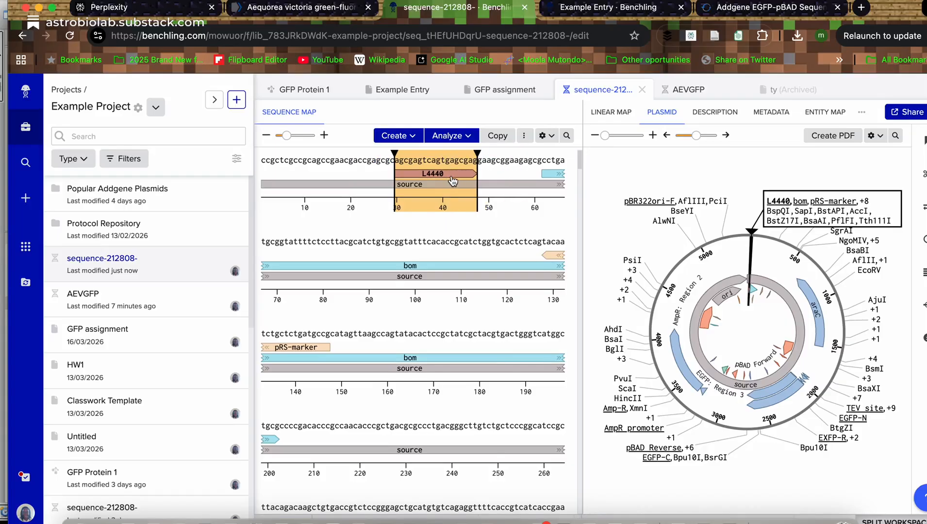
{"action": "left_click", "coordinate": [444, 267]}
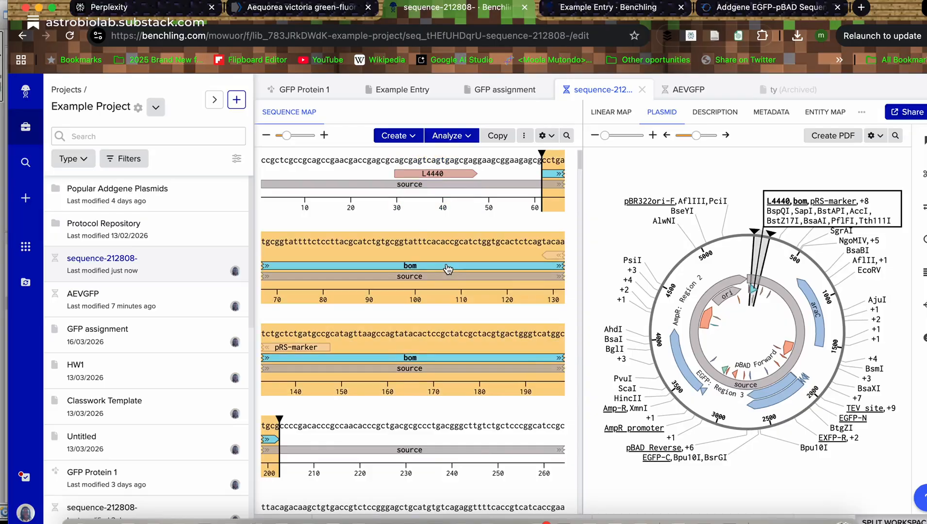
{"action": "left_click", "coordinate": [307, 348]}
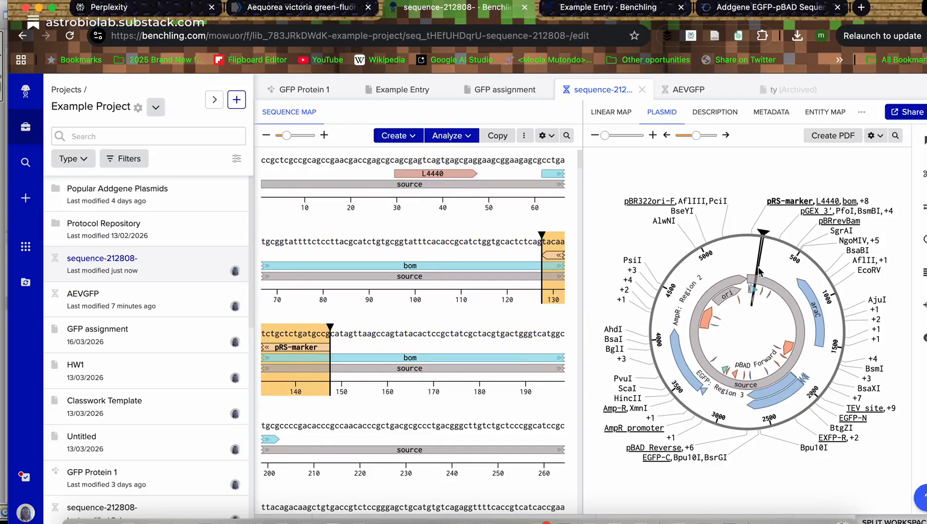
{"action": "left_click", "coordinate": [815, 316]}
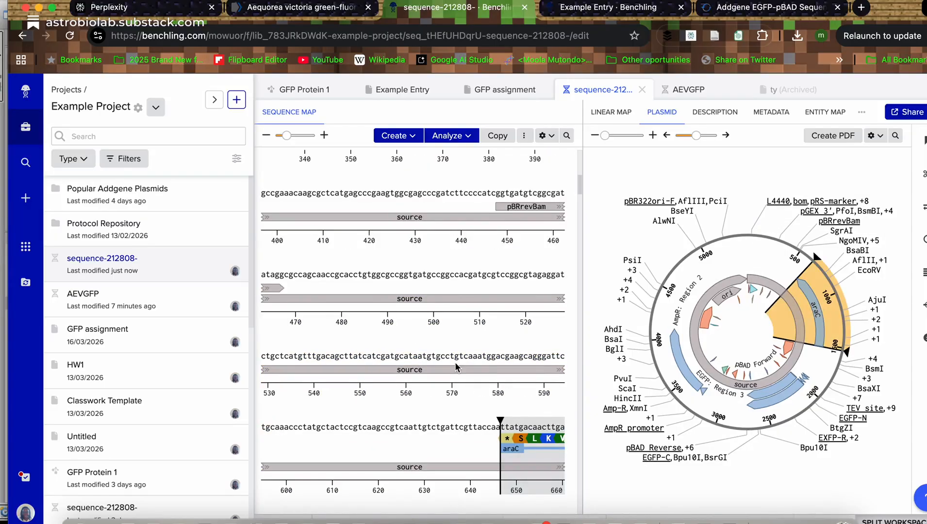
Step: Follow the araC gene through the sequence map with its amino-acid translation, up to the methionine before the araBAD promoter
{"action": "scroll", "coordinate": [456, 368], "scroll_direction": "down", "scroll_amount": 5}
{"action": "scroll", "coordinate": [457, 368], "scroll_direction": "right", "scroll_amount": 1}
{"action": "scroll", "coordinate": [457, 367], "scroll_direction": "left", "scroll_amount": 1}
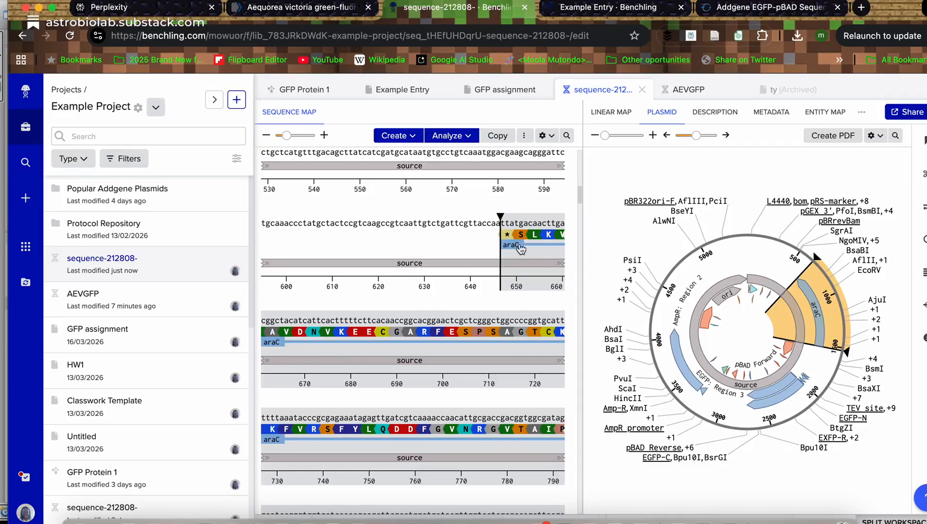
{"action": "scroll", "coordinate": [485, 348], "scroll_direction": "down", "scroll_amount": 3}
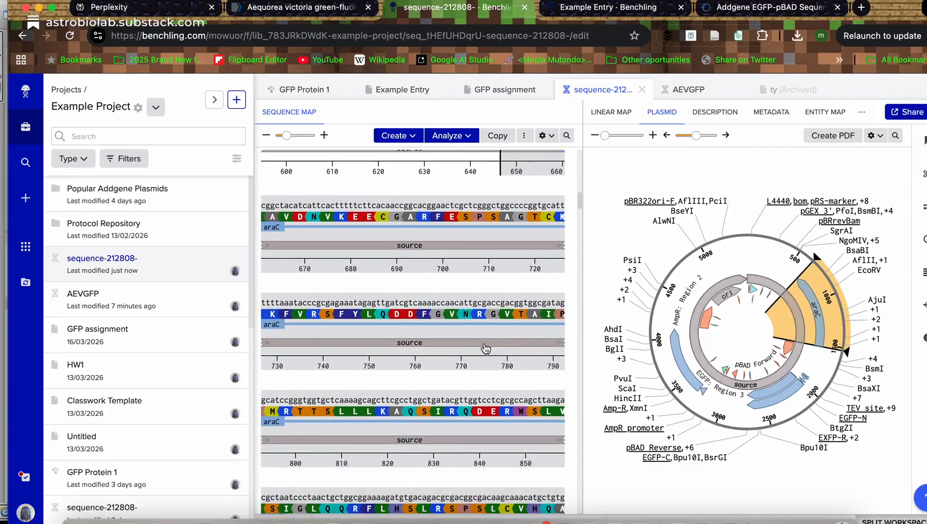
{"action": "scroll", "coordinate": [319, 418], "scroll_direction": "down", "scroll_amount": 10}
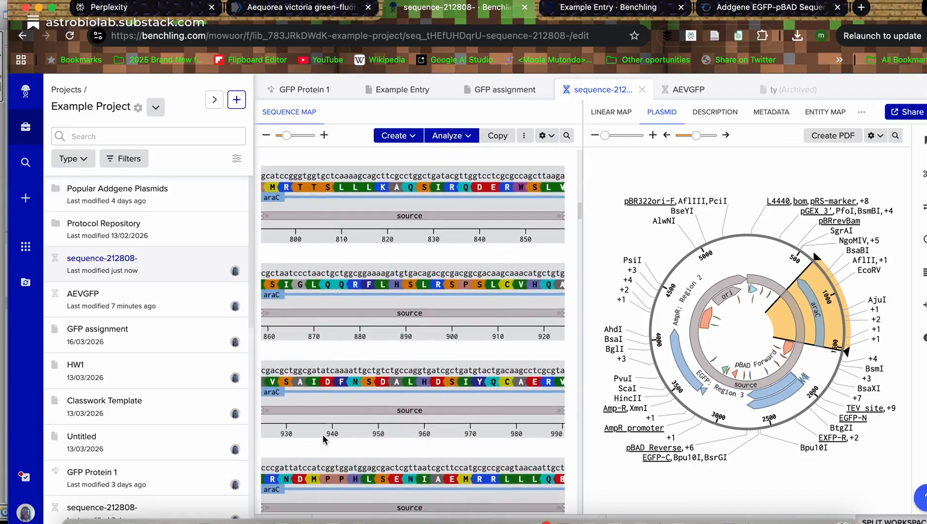
{"action": "scroll", "coordinate": [323, 439], "scroll_direction": "down", "scroll_amount": 10}
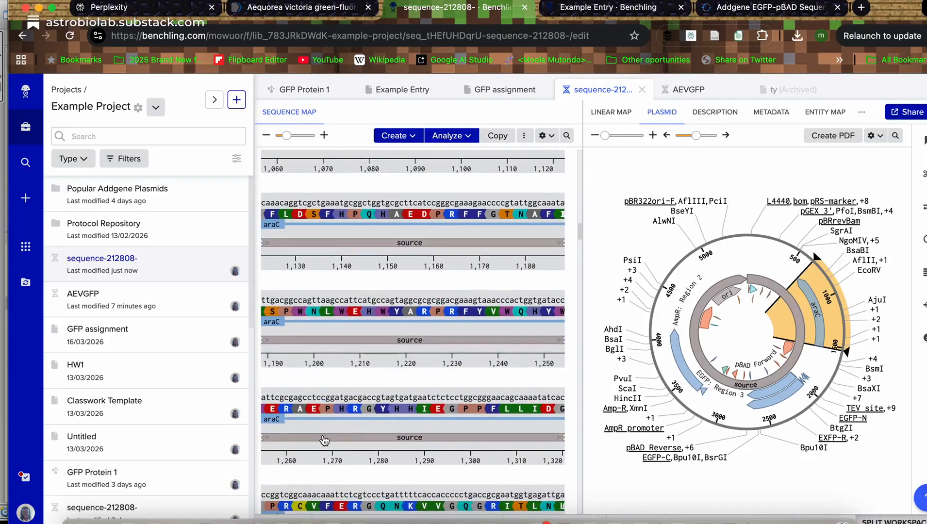
{"action": "scroll", "coordinate": [324, 440], "scroll_direction": "down", "scroll_amount": 2}
{"action": "left_click", "coordinate": [285, 401]}
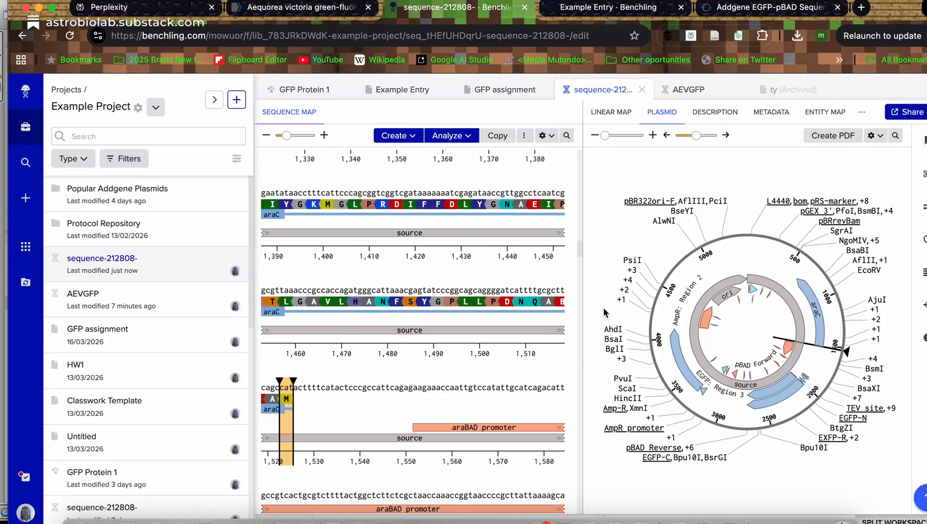
Step: Select EGFP: Region 3 on the plasmid map and examine its bases and translation in the sequence map
{"action": "left_click", "coordinate": [793, 399]}
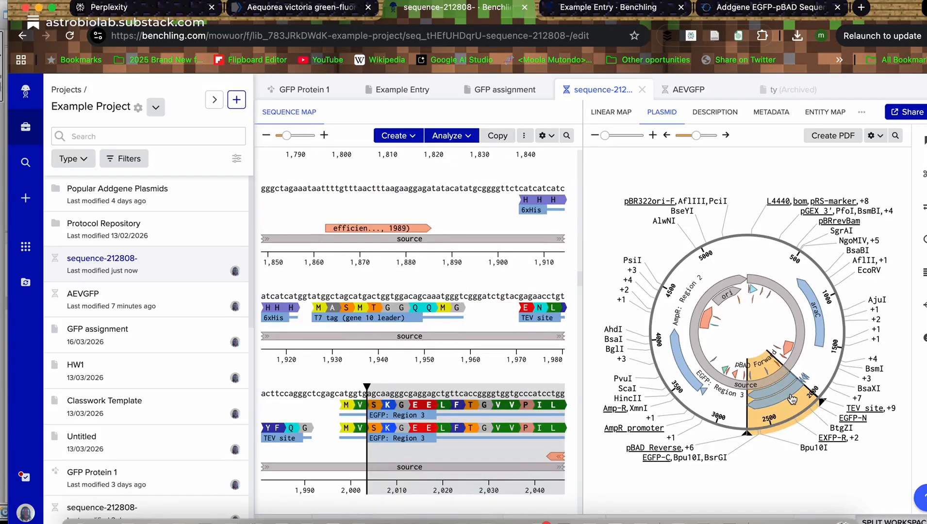
{"action": "scroll", "coordinate": [378, 250], "scroll_direction": "down", "scroll_amount": 3}
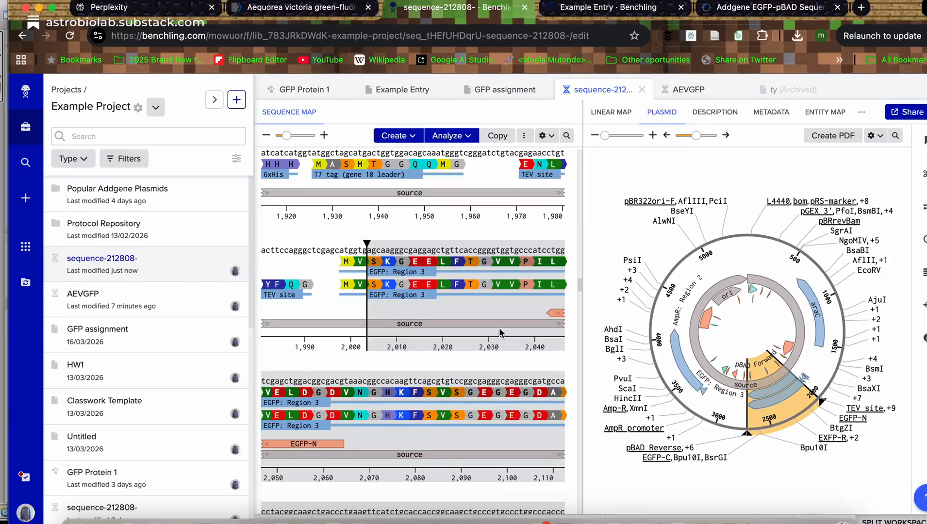
{"action": "scroll", "coordinate": [500, 333], "scroll_direction": "down", "scroll_amount": 3}
{"action": "scroll", "coordinate": [496, 318], "scroll_direction": "up", "scroll_amount": 20}
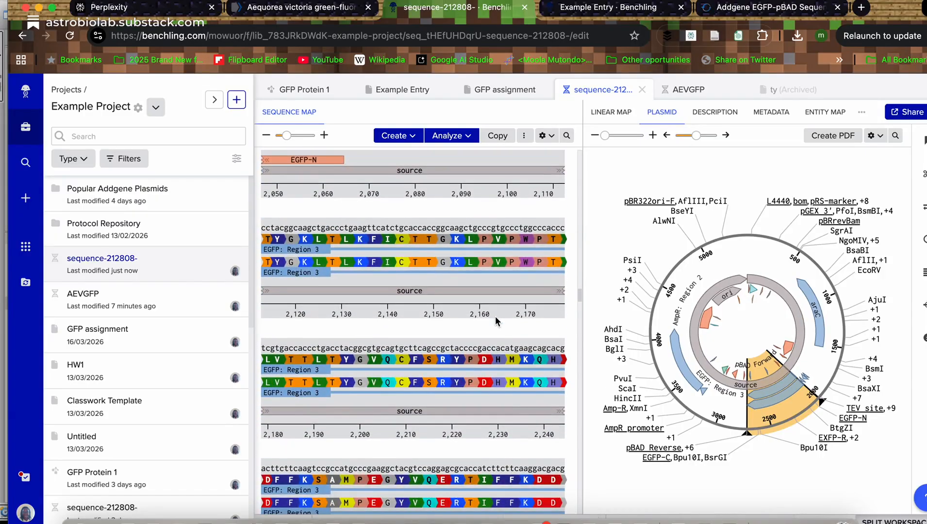
{"action": "scroll", "coordinate": [495, 316], "scroll_direction": "up", "scroll_amount": 6}
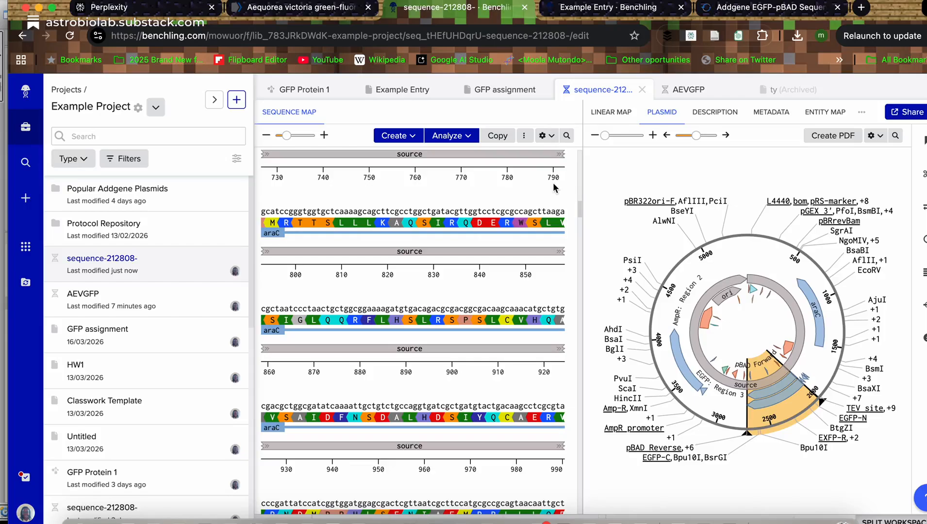
Step: Copy the DNA reverse complement of the selected EGFP: Region 3, followed by its forward AA translation
{"action": "left_click", "coordinate": [602, 7]}
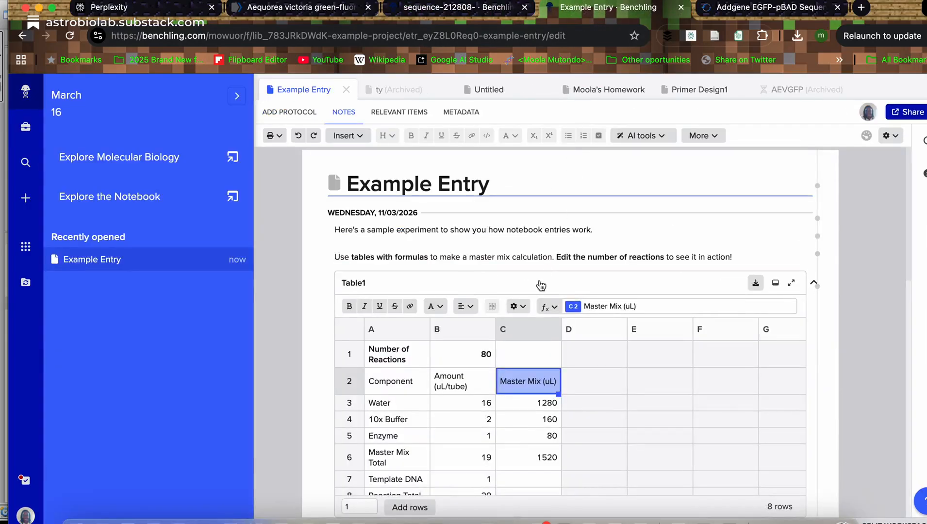
{"action": "left_click", "coordinate": [517, 7]}
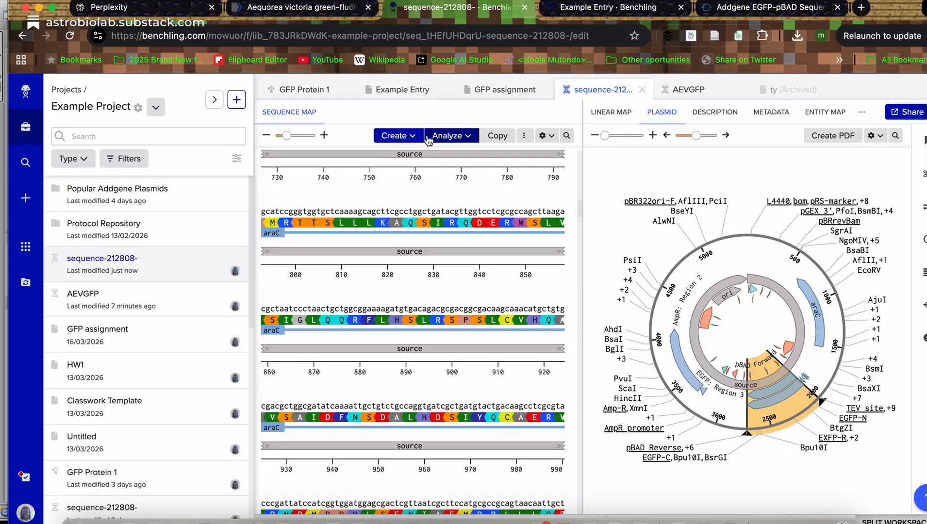
{"action": "left_click", "coordinate": [498, 135]}
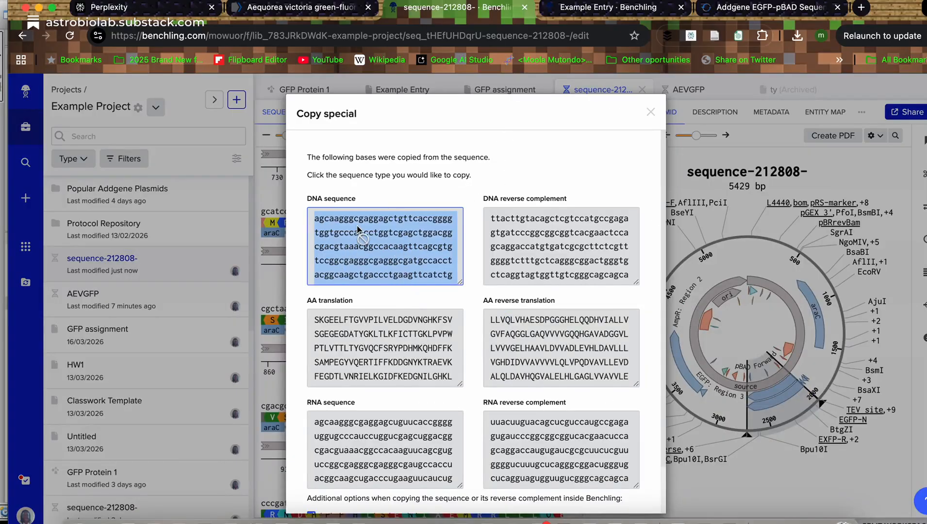
{"action": "left_click", "coordinate": [534, 257]}
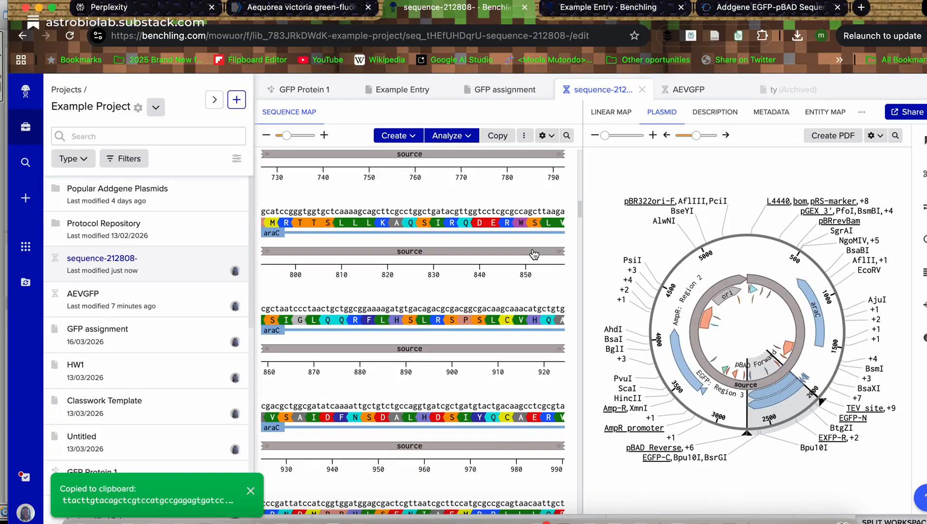
{"action": "left_click", "coordinate": [488, 137]}
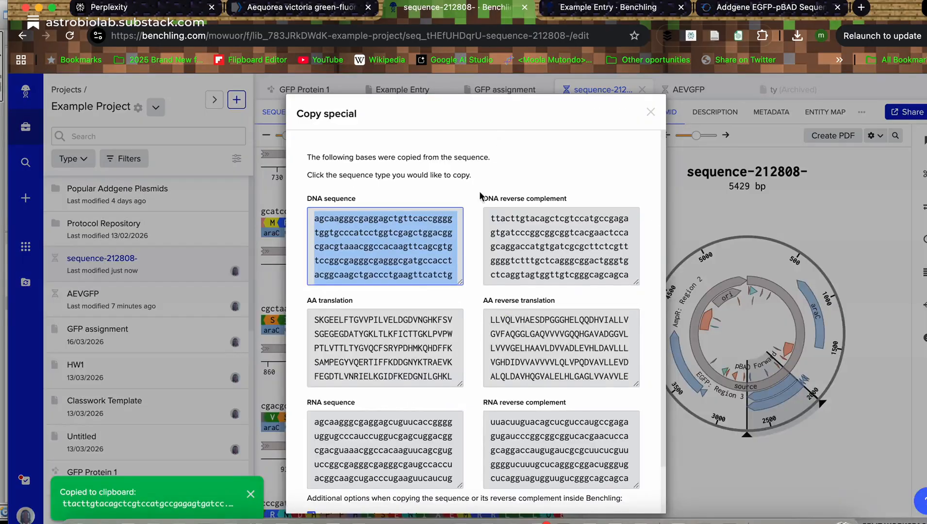
{"action": "left_click", "coordinate": [379, 346]}
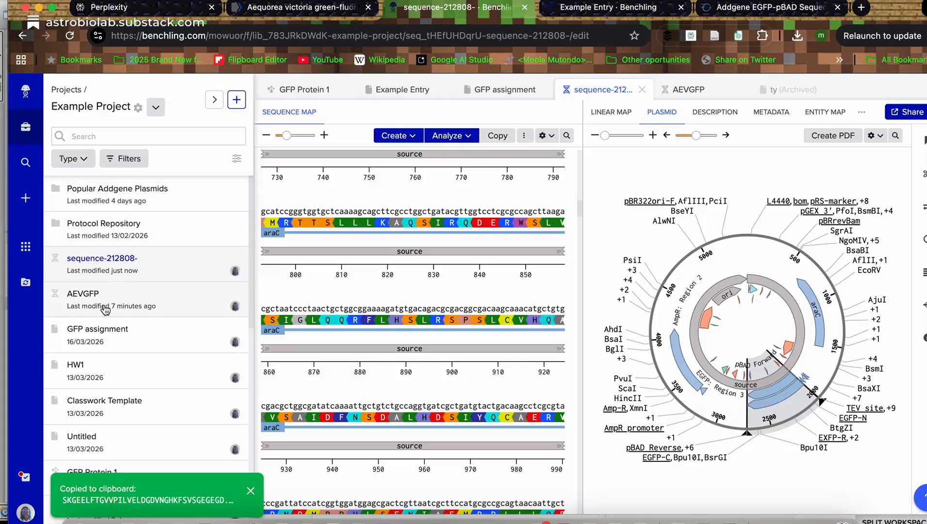
Step: Open the GFP assignment entry and insert an attachment placeholder under its "GFP in a Plasmid" heading
{"action": "left_click", "coordinate": [100, 340]}
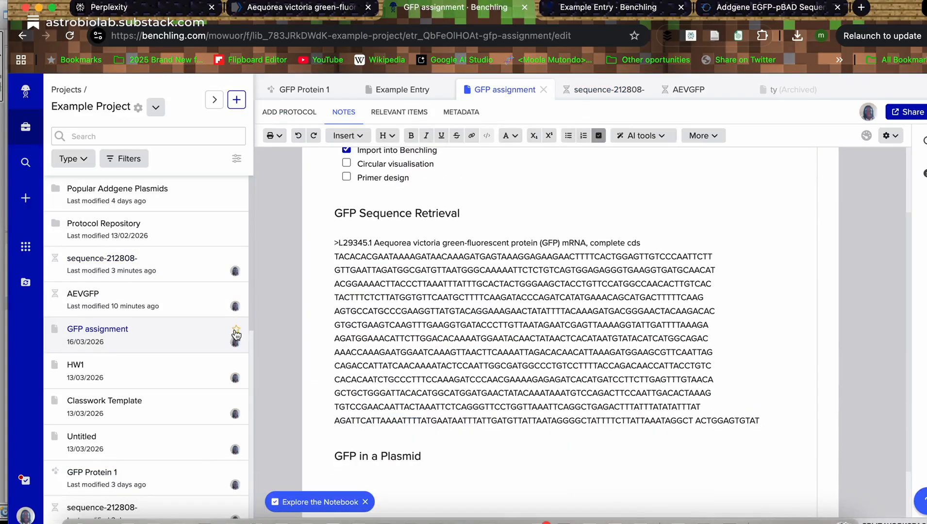
{"action": "left_click", "coordinate": [427, 460]}
{"action": "key", "text": "Return"}
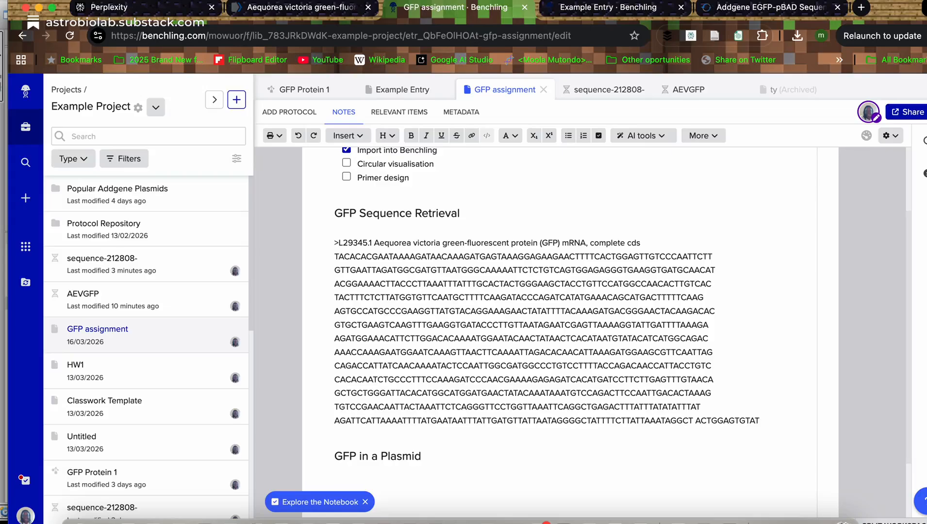
{"action": "left_click", "coordinate": [362, 137]}
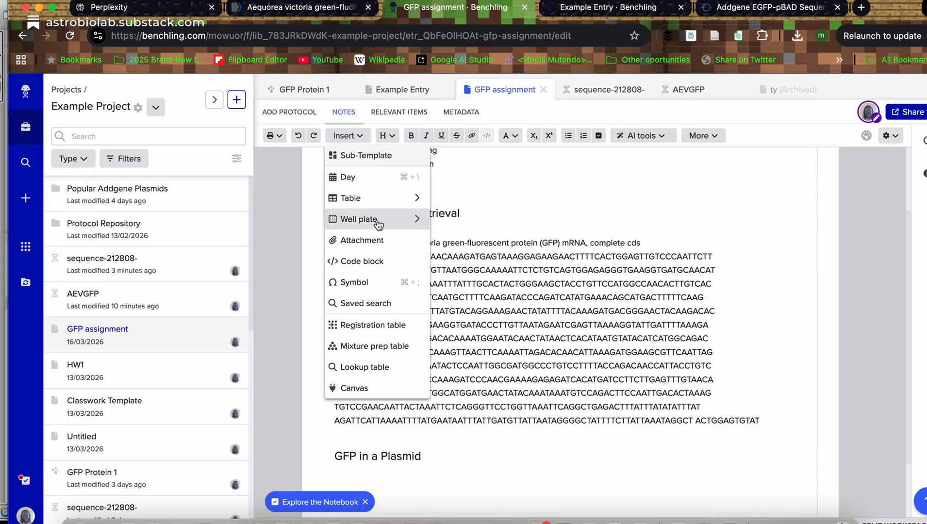
{"action": "left_click", "coordinate": [385, 243]}
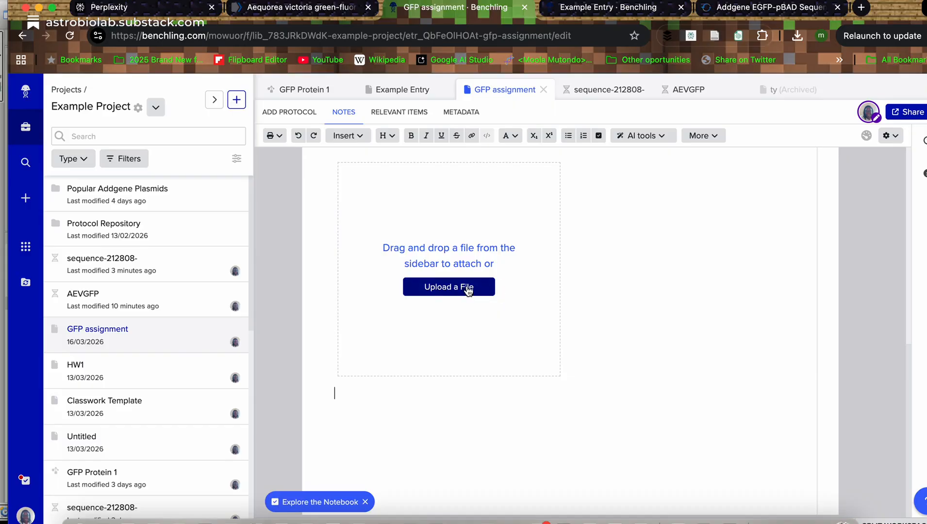
{"action": "left_click", "coordinate": [361, 136]}
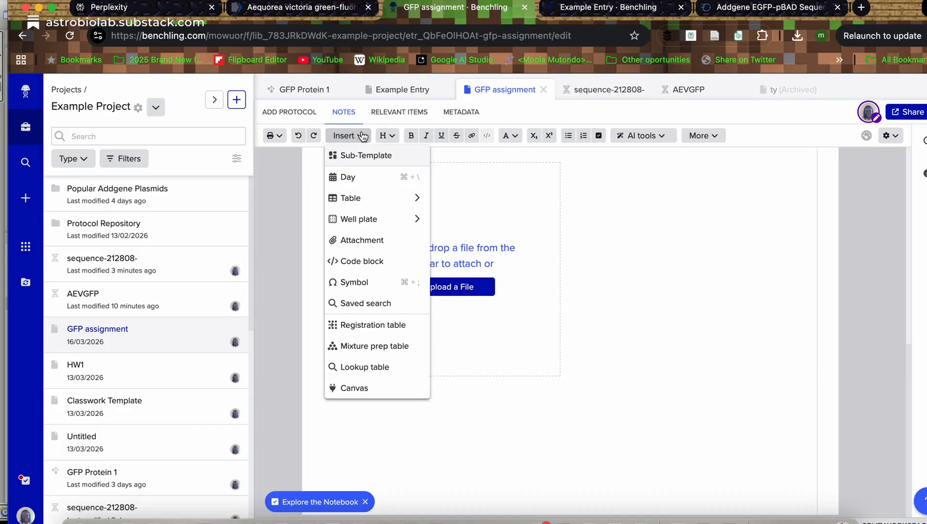
{"action": "left_click", "coordinate": [671, 253]}
{"action": "scroll", "coordinate": [516, 167], "scroll_direction": "up", "scroll_amount": 3}
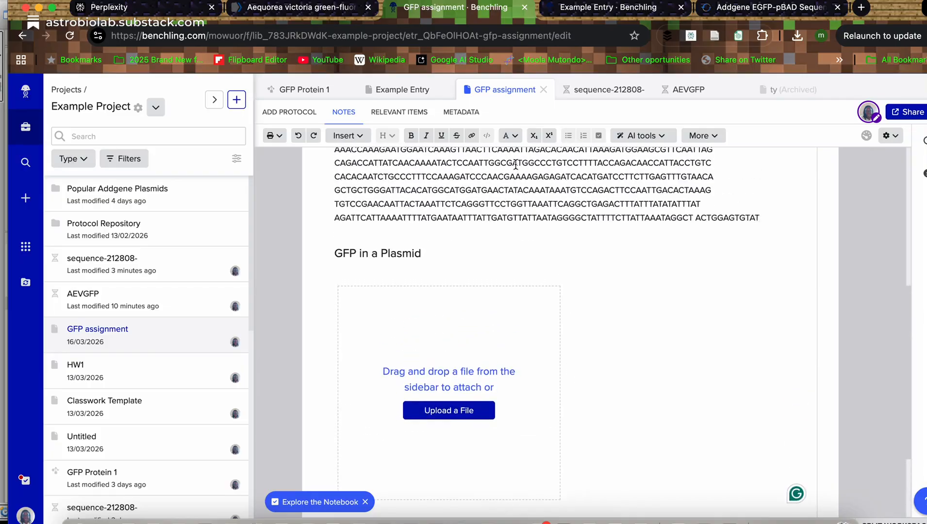
Step: Add the line "GFP Protein sequence" below the attachment placeholder and paste the copied amino-acid sequence under it
{"action": "key", "text": "Return"}
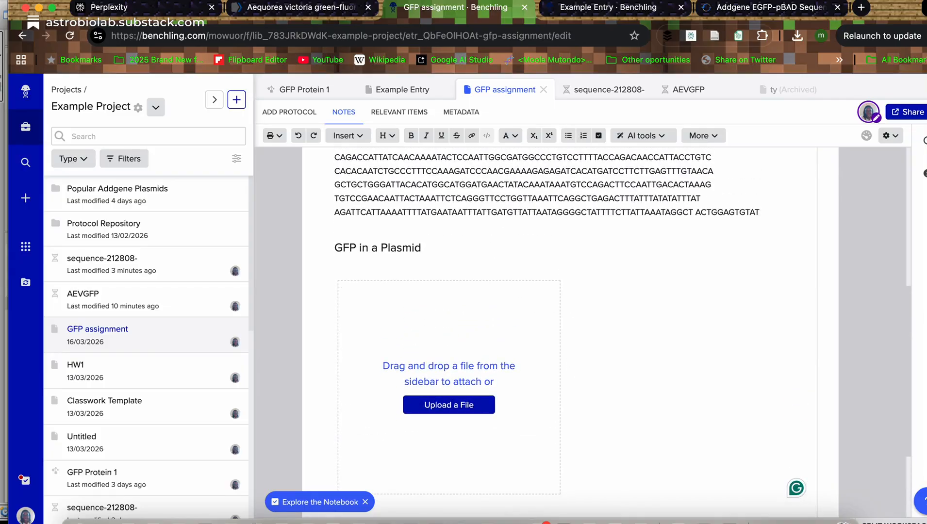
{"action": "scroll", "coordinate": [559, 331], "scroll_direction": "down", "scroll_amount": 3}
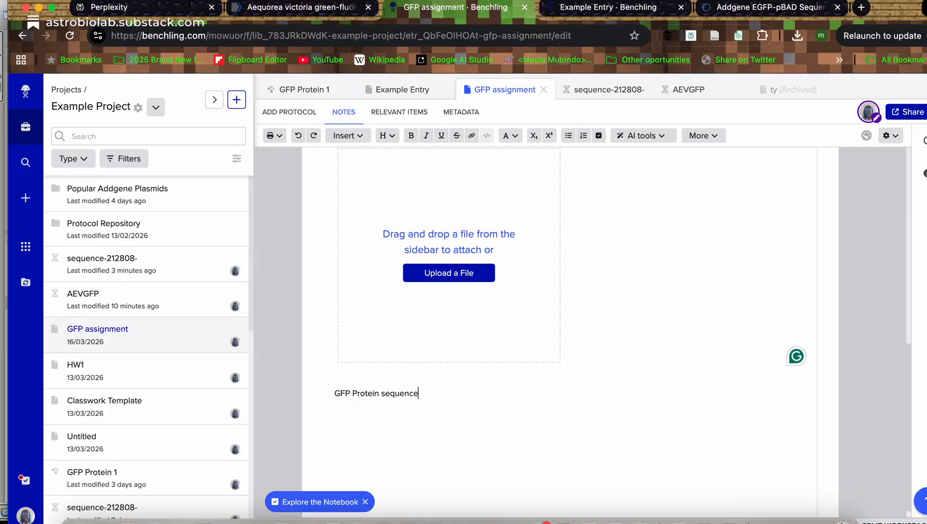
{"action": "key", "text": "super+v"}
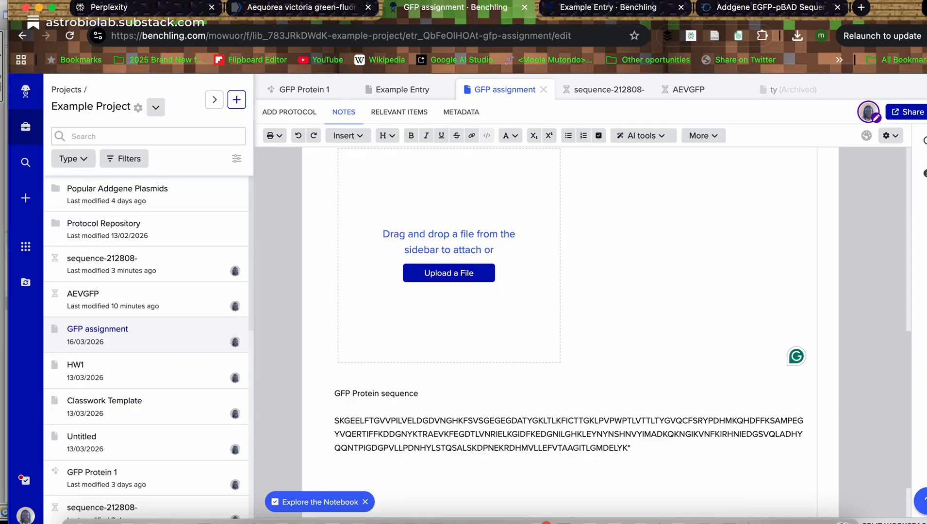
Step: Review the GFP assignment notes and its task checklist, and look at the GFP Protein 1 sequence with its 3D structure
{"action": "scroll", "coordinate": [648, 365], "scroll_direction": "up", "scroll_amount": 10}
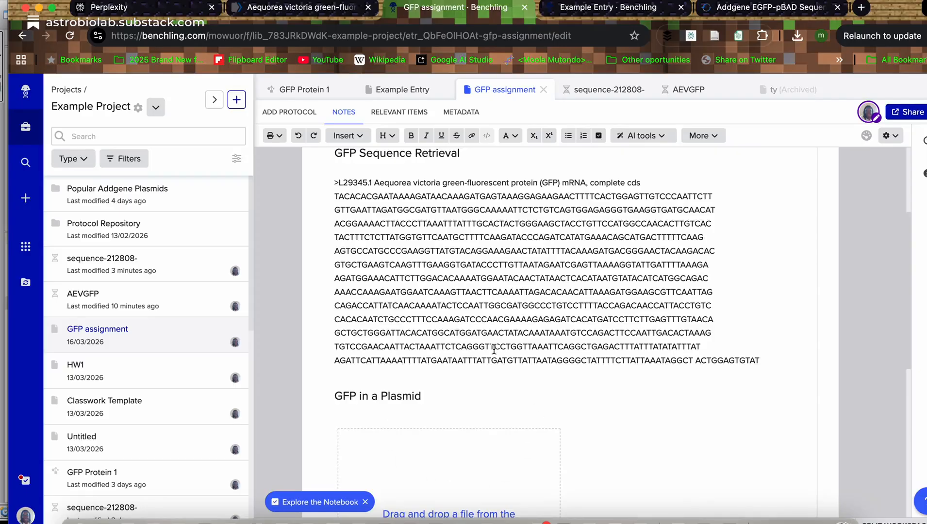
{"action": "scroll", "coordinate": [494, 349], "scroll_direction": "up", "scroll_amount": 5}
{"action": "scroll", "coordinate": [495, 335], "scroll_direction": "down", "scroll_amount": 8}
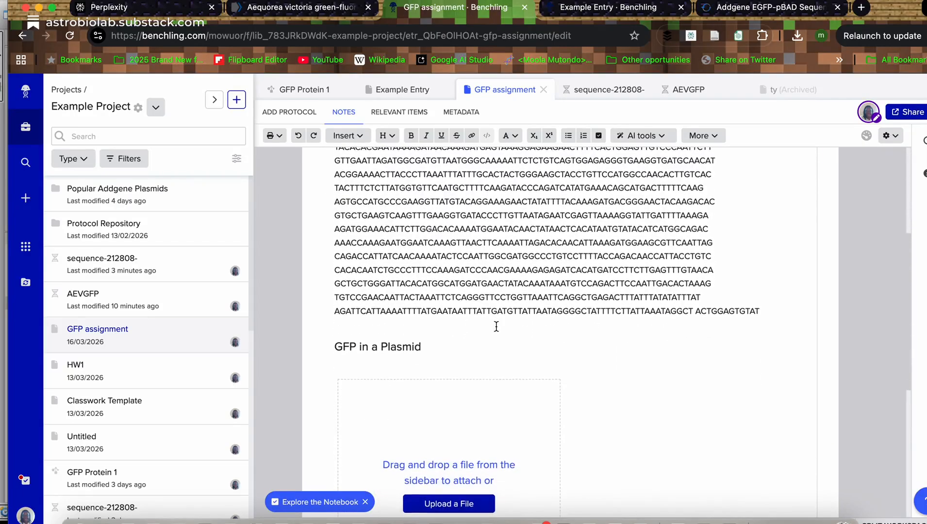
{"action": "scroll", "coordinate": [496, 327], "scroll_direction": "down", "scroll_amount": 1}
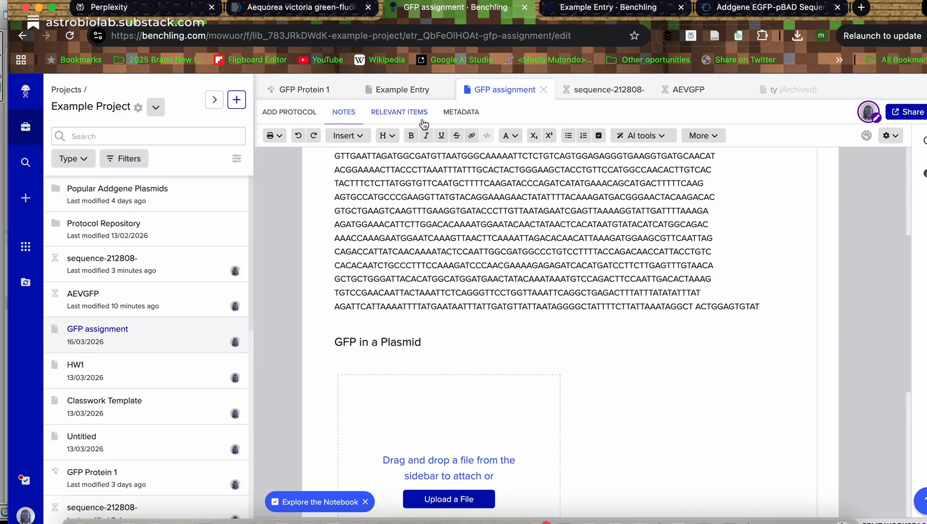
{"action": "left_click", "coordinate": [306, 92]}
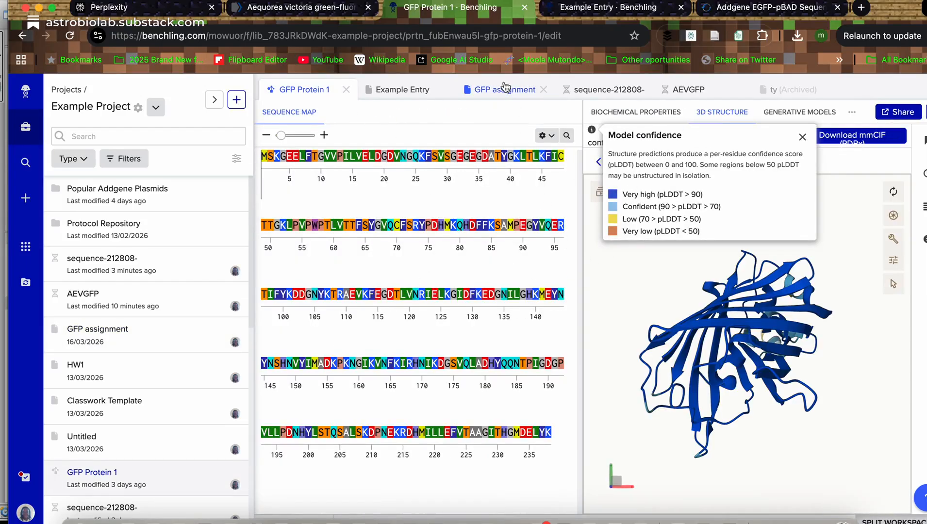
{"action": "left_click", "coordinate": [100, 331]}
{"action": "scroll", "coordinate": [413, 241], "scroll_direction": "up", "scroll_amount": 5}
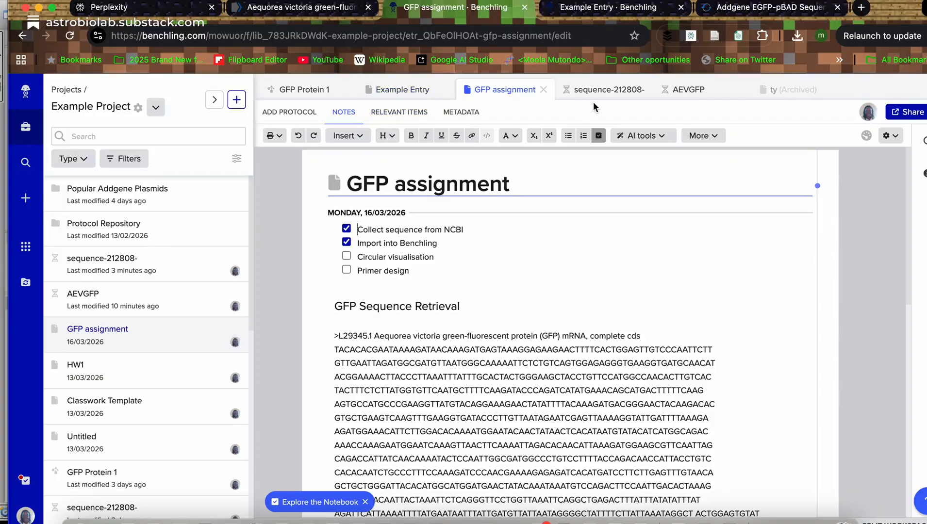
Step: Open the AEVGFP sequence and view its analysis options and the choices for creating forward and reverse primers
{"action": "left_click", "coordinate": [690, 89]}
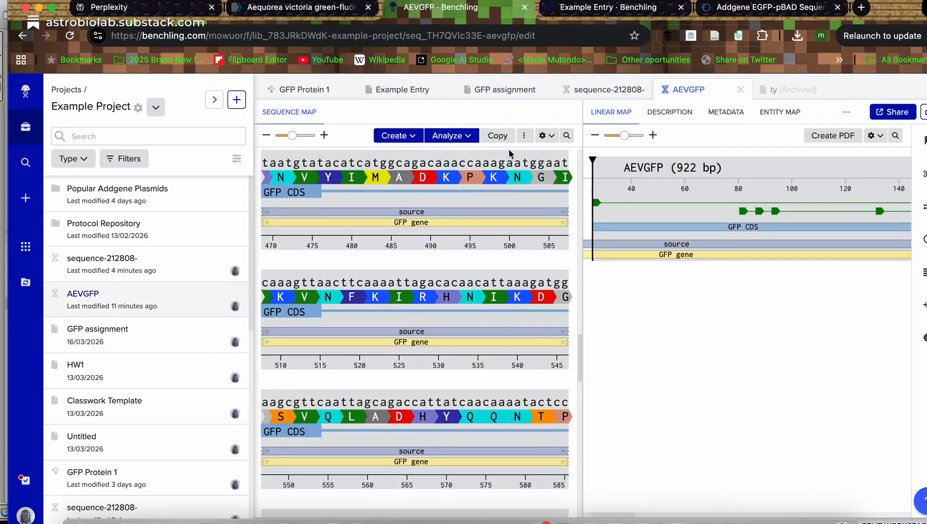
{"action": "left_click", "coordinate": [467, 136]}
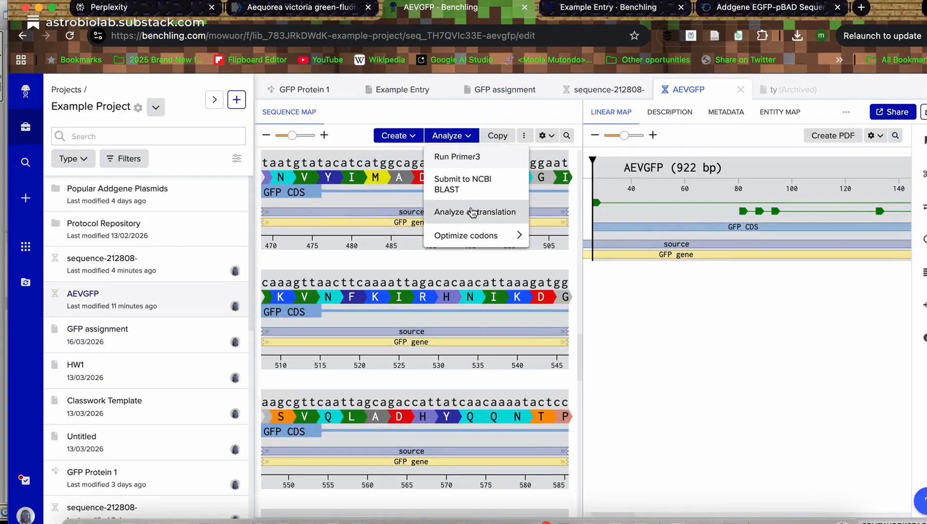
{"action": "left_click", "coordinate": [412, 141]}
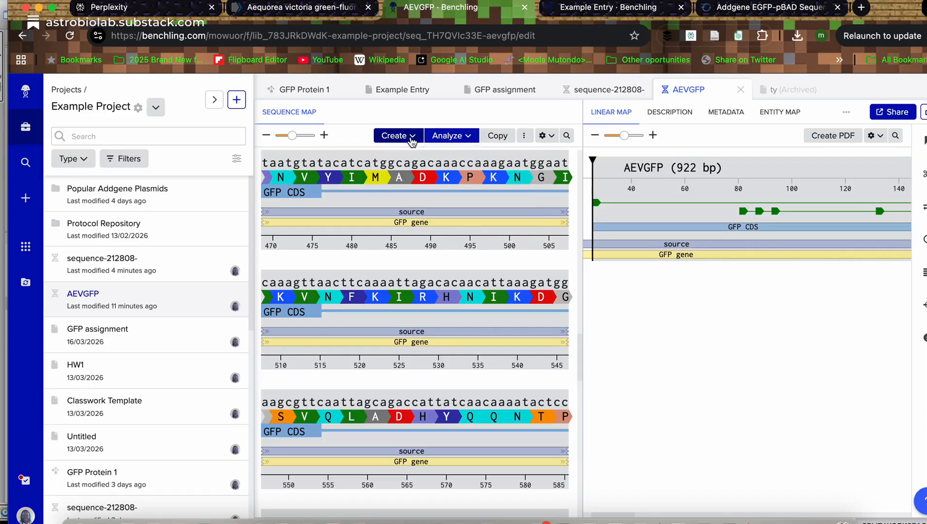
{"action": "left_click", "coordinate": [410, 136]}
{"action": "mouse_move", "coordinate": [422, 181]}
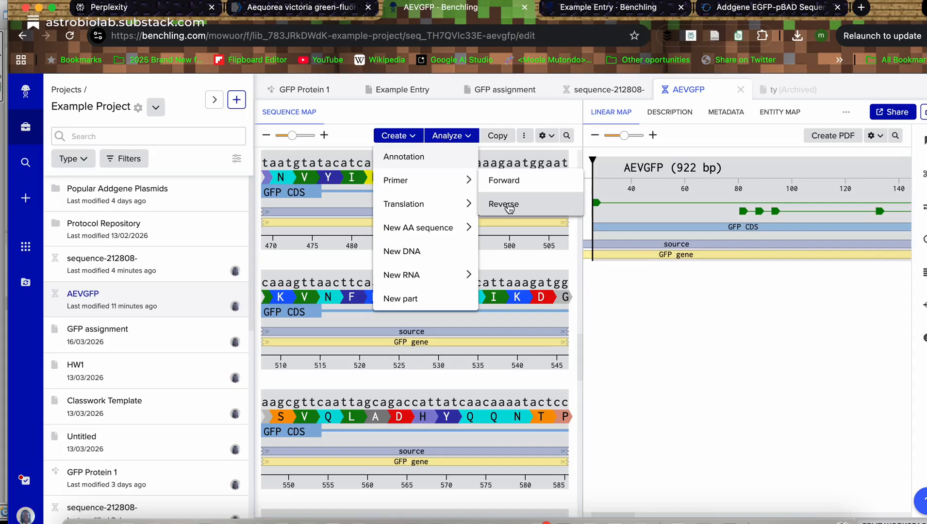
{"action": "left_click", "coordinate": [634, 299]}
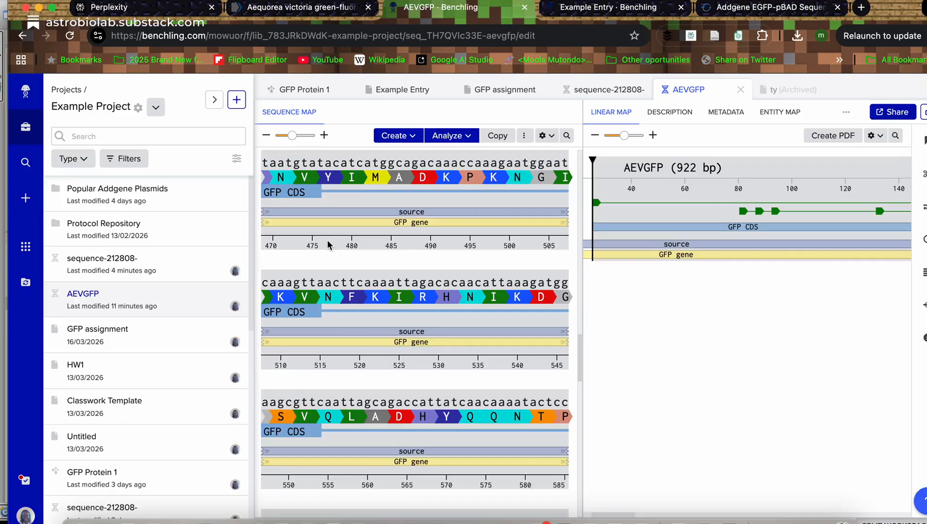
Step: Return to the GFP assignment entry, then open the lab organization's member list and look through it
{"action": "left_click", "coordinate": [135, 339]}
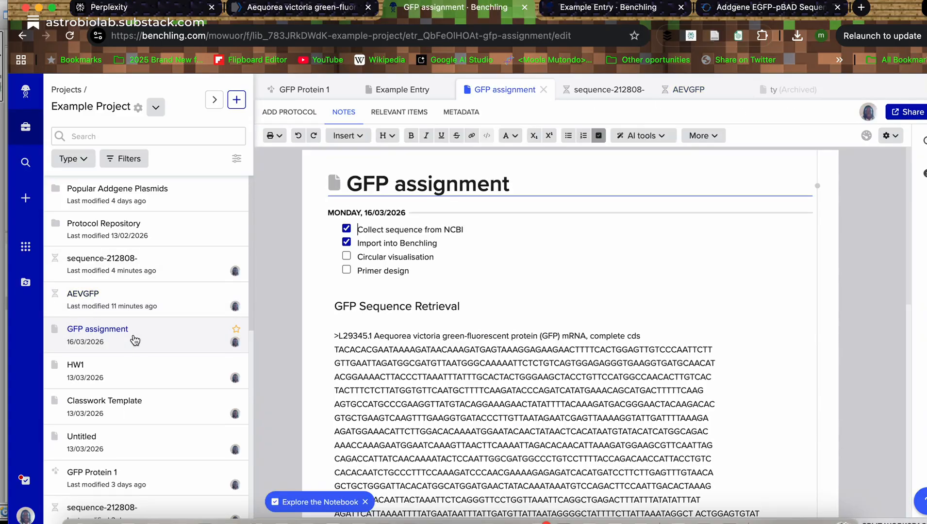
{"action": "left_click", "coordinate": [25, 518]}
{"action": "left_click", "coordinate": [137, 325]}
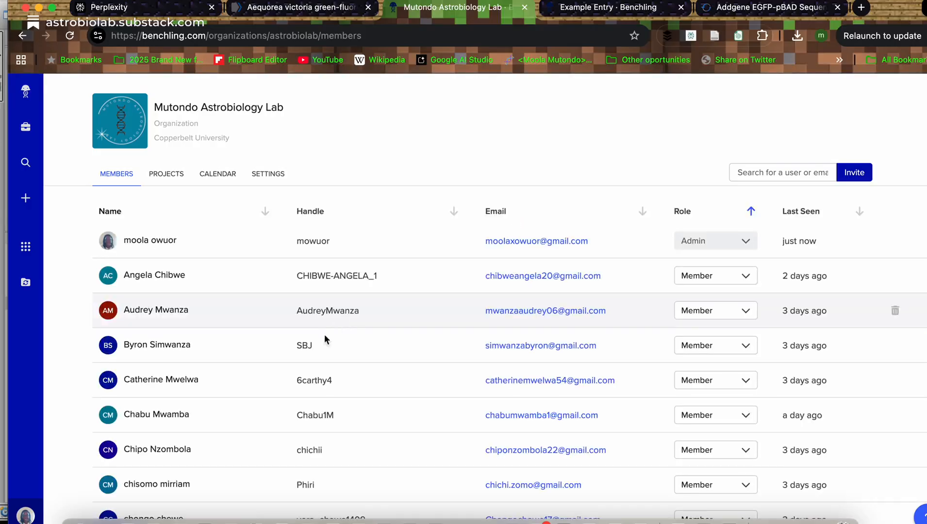
{"action": "scroll", "coordinate": [311, 342], "scroll_direction": "down", "scroll_amount": 3}
{"action": "scroll", "coordinate": [295, 350], "scroll_direction": "down", "scroll_amount": 10}
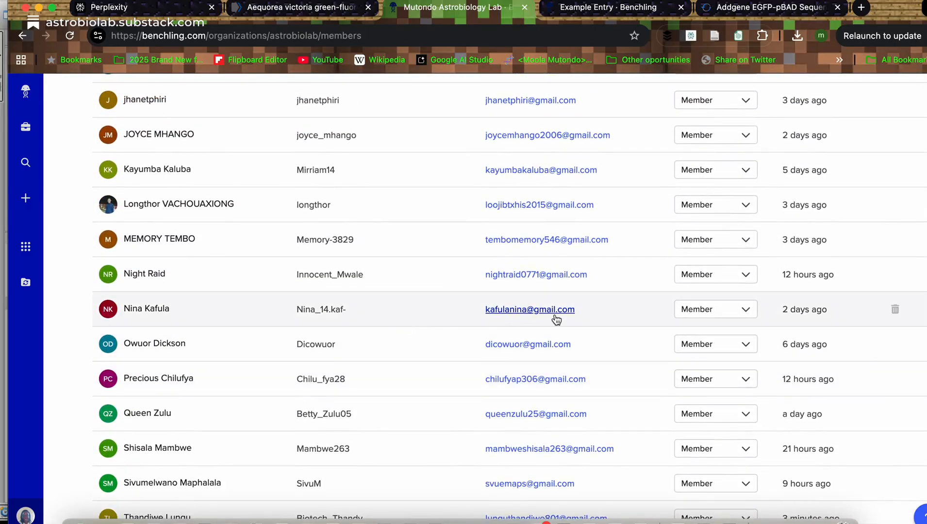
Step: Check a member's project access and view the access summary for the BT310 Onboarding 2026 project
{"action": "left_click", "coordinate": [130, 309]}
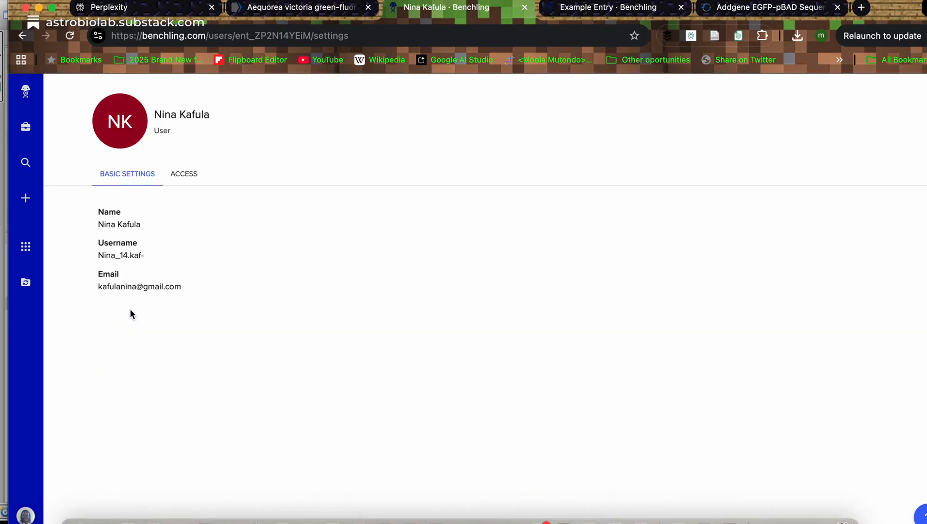
{"action": "left_click", "coordinate": [184, 182]}
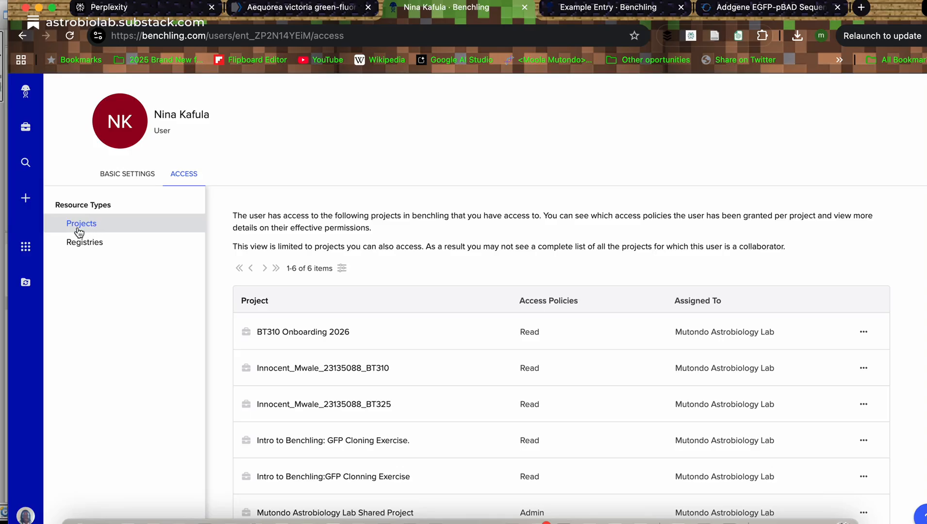
{"action": "left_click", "coordinate": [291, 330]}
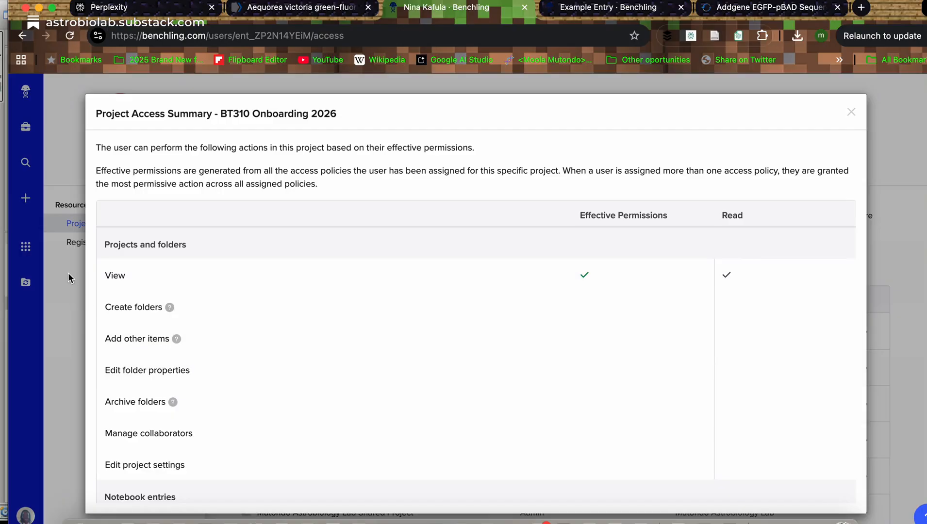
{"action": "left_click", "coordinate": [852, 112]}
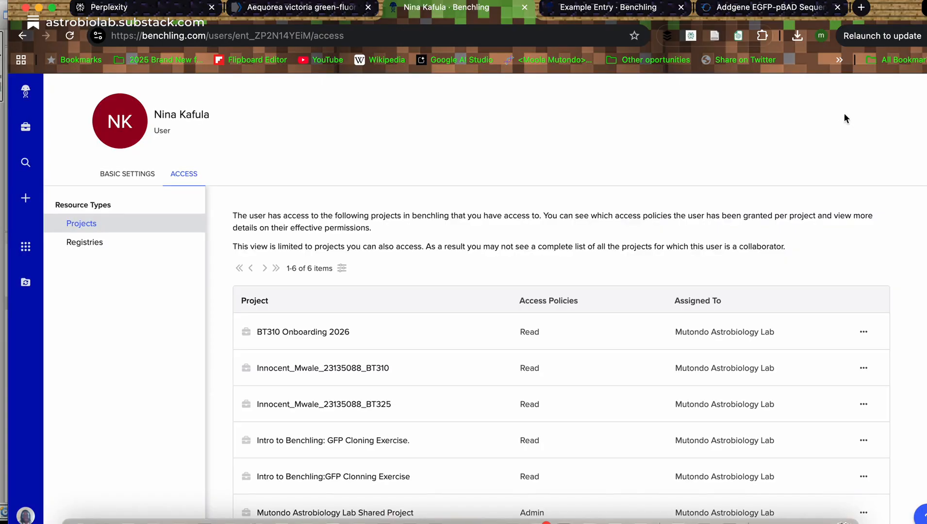
Step: Return to GFP Protein 1 and examine its predicted 3D structure from several angles
{"action": "left_click", "coordinate": [26, 130]}
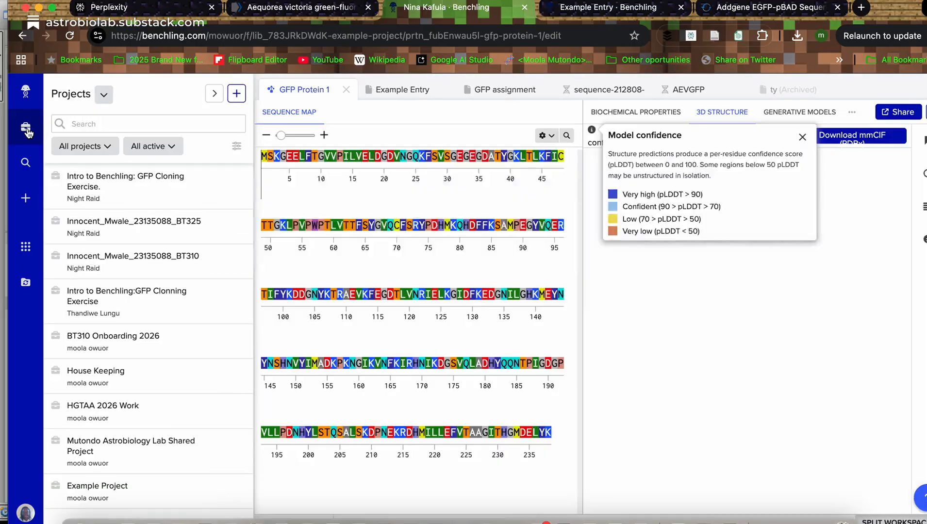
{"action": "left_click", "coordinate": [27, 130]}
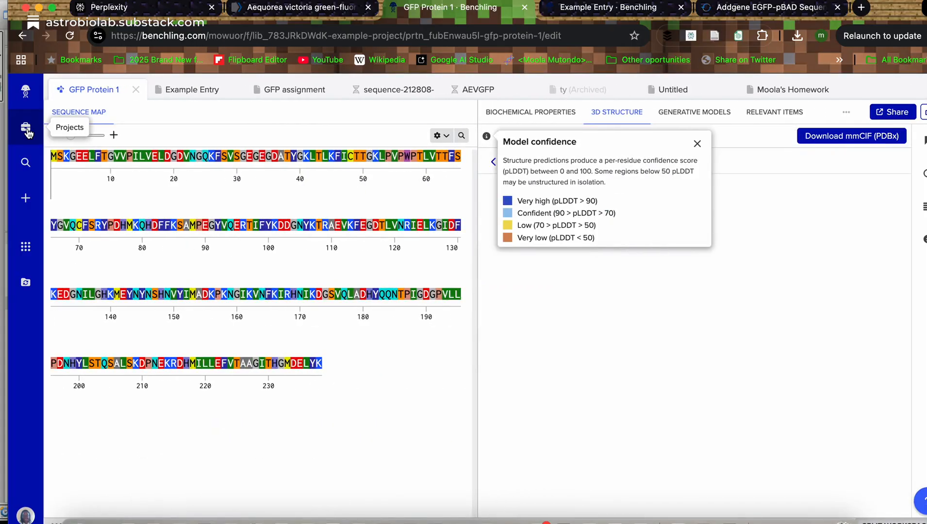
{"action": "left_click", "coordinate": [28, 96]}
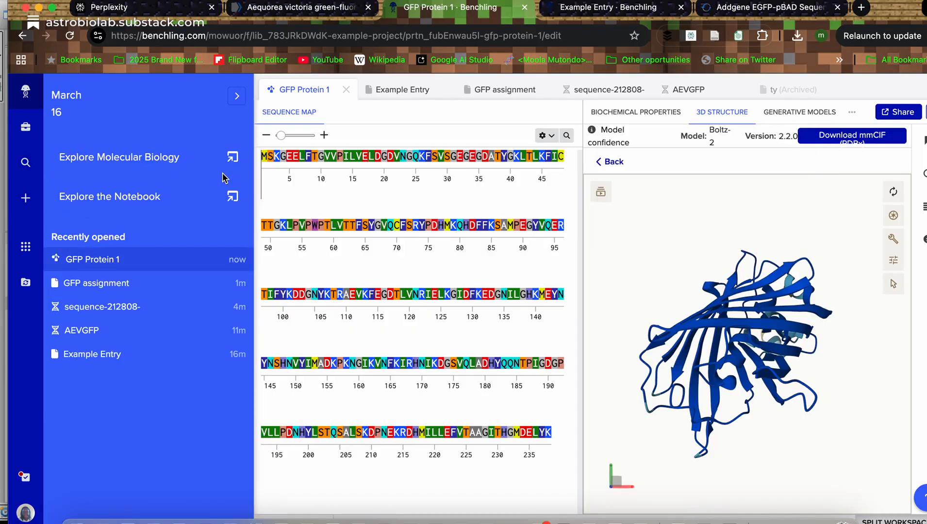
{"action": "left_click_drag", "start_coordinate": [686, 278], "coordinate": [625, 351]}
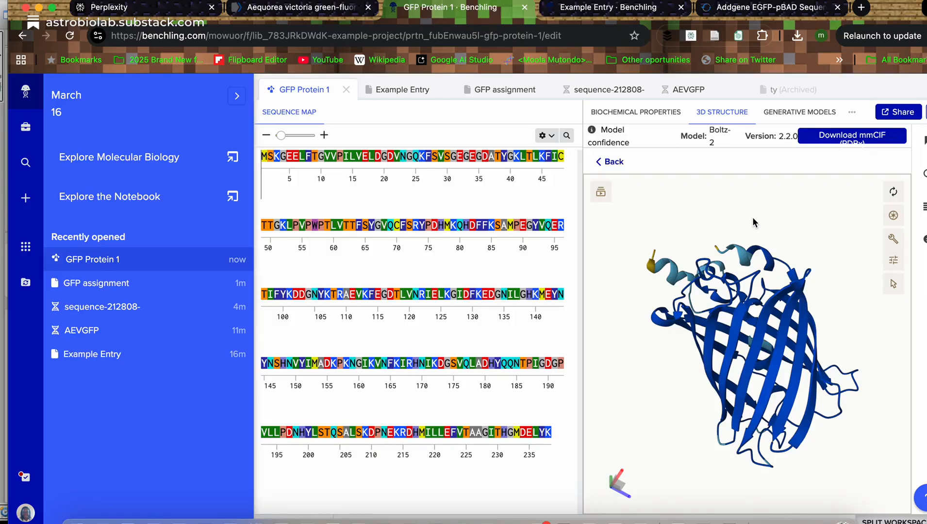
{"action": "left_click_drag", "start_coordinate": [754, 223], "coordinate": [829, 311]}
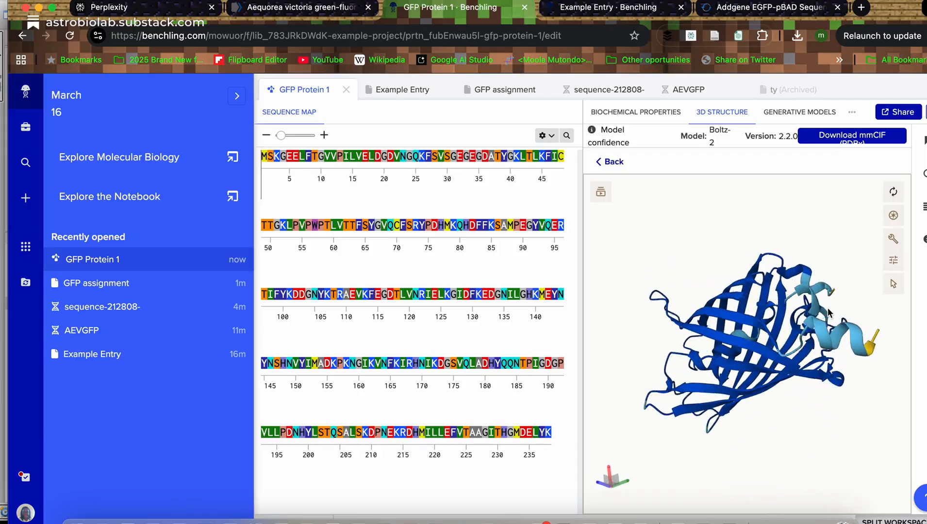
{"action": "left_click_drag", "start_coordinate": [814, 242], "coordinate": [805, 218]}
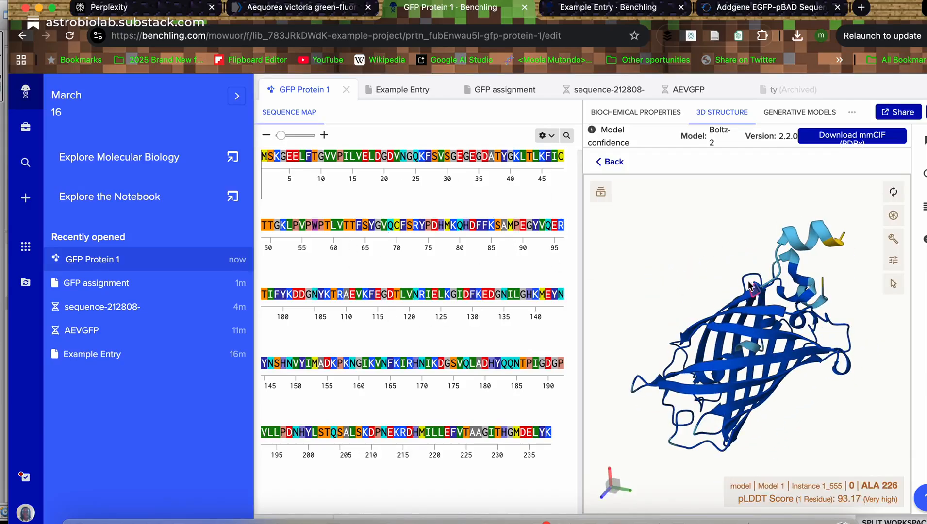
{"action": "left_click_drag", "start_coordinate": [751, 237], "coordinate": [741, 211]}
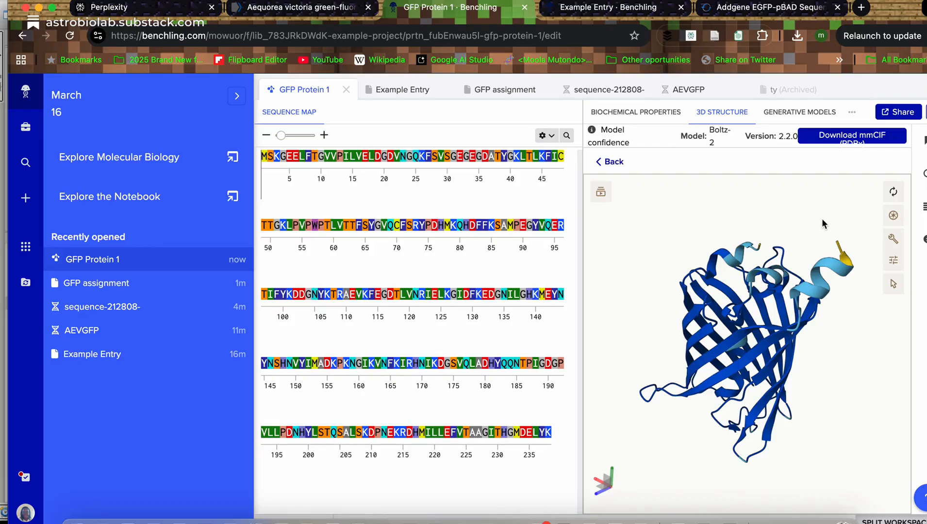
{"action": "left_click_drag", "start_coordinate": [823, 220], "coordinate": [789, 352]}
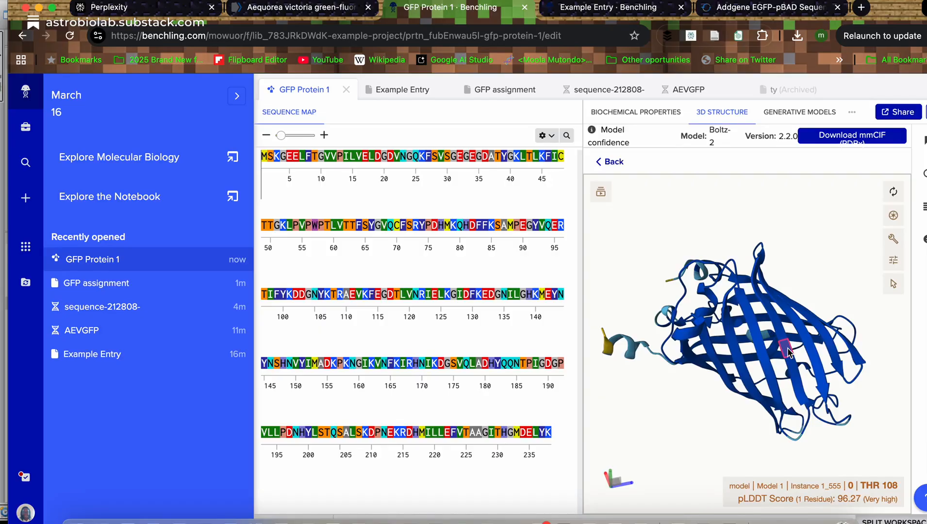